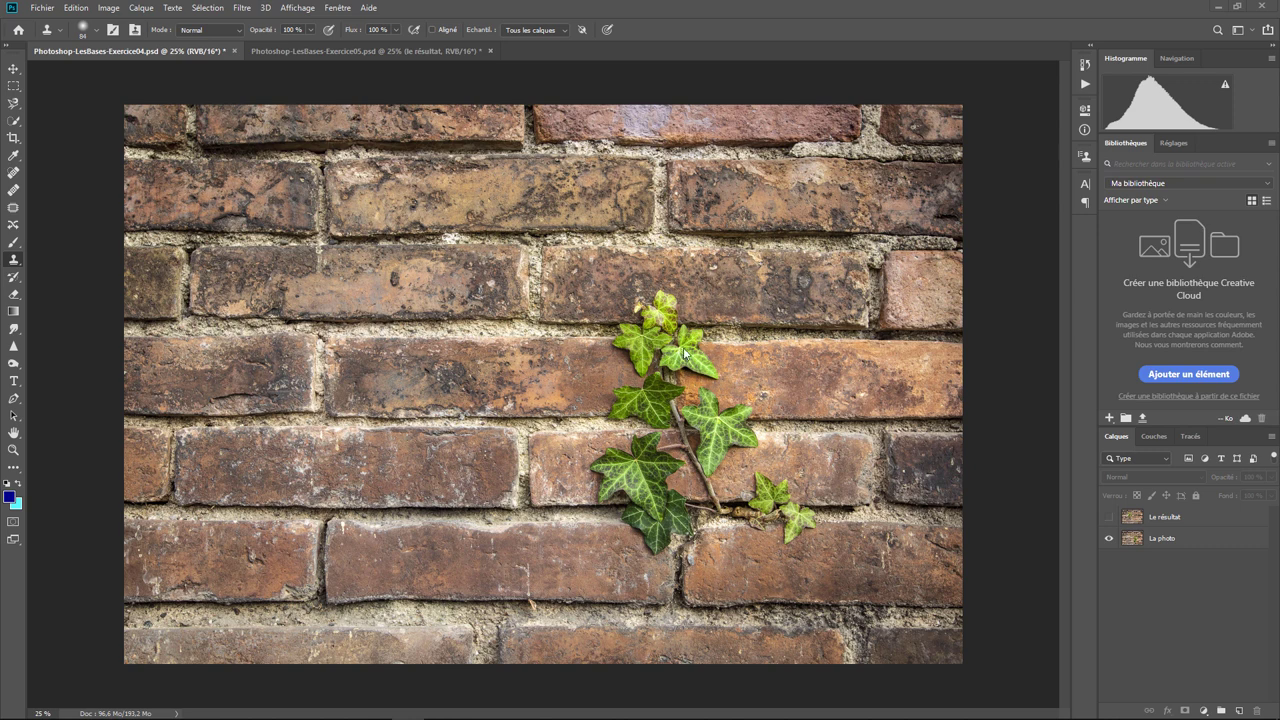
Compare the finished ivy result with the original by toggling the 'le résultat' layer on and off.
click(1109, 519)
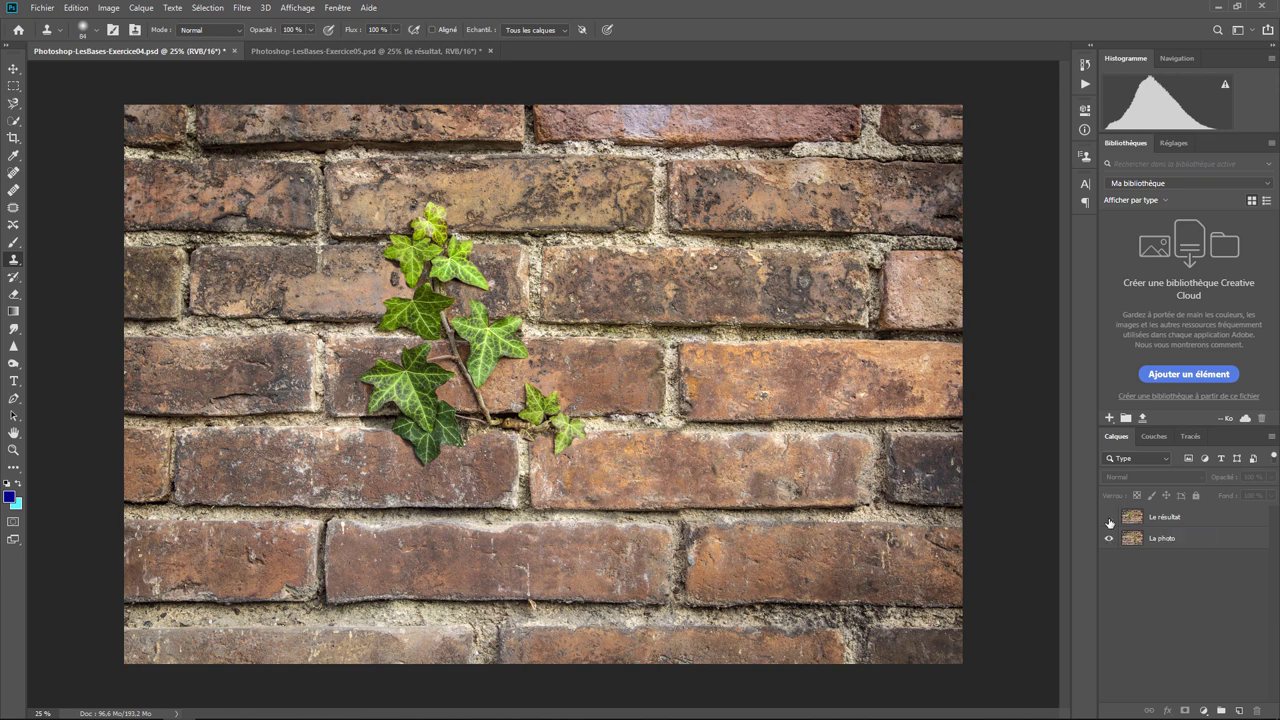
click(1109, 519)
click(1109, 519)
click(1109, 519)
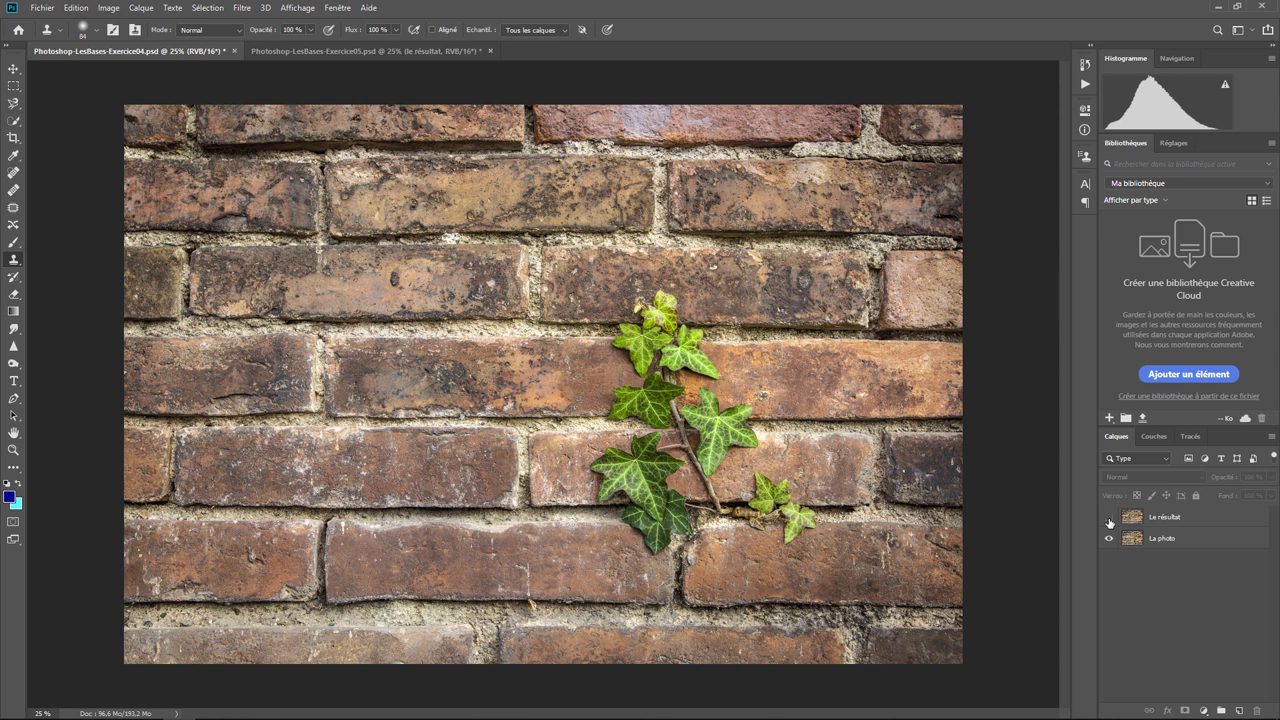
click(1109, 519)
click(1109, 519)
In the paddleboarder lake document, toggle 'le résultat' to compare, leaving it visible.
click(368, 52)
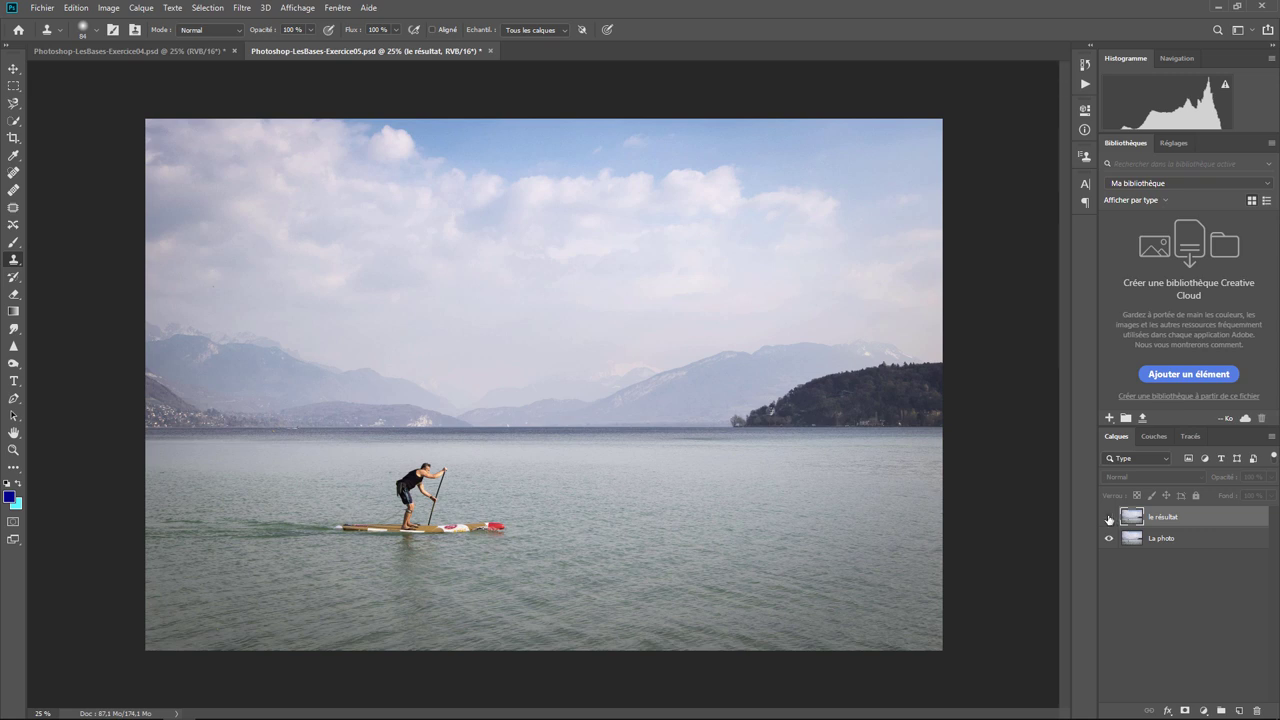
click(1108, 517)
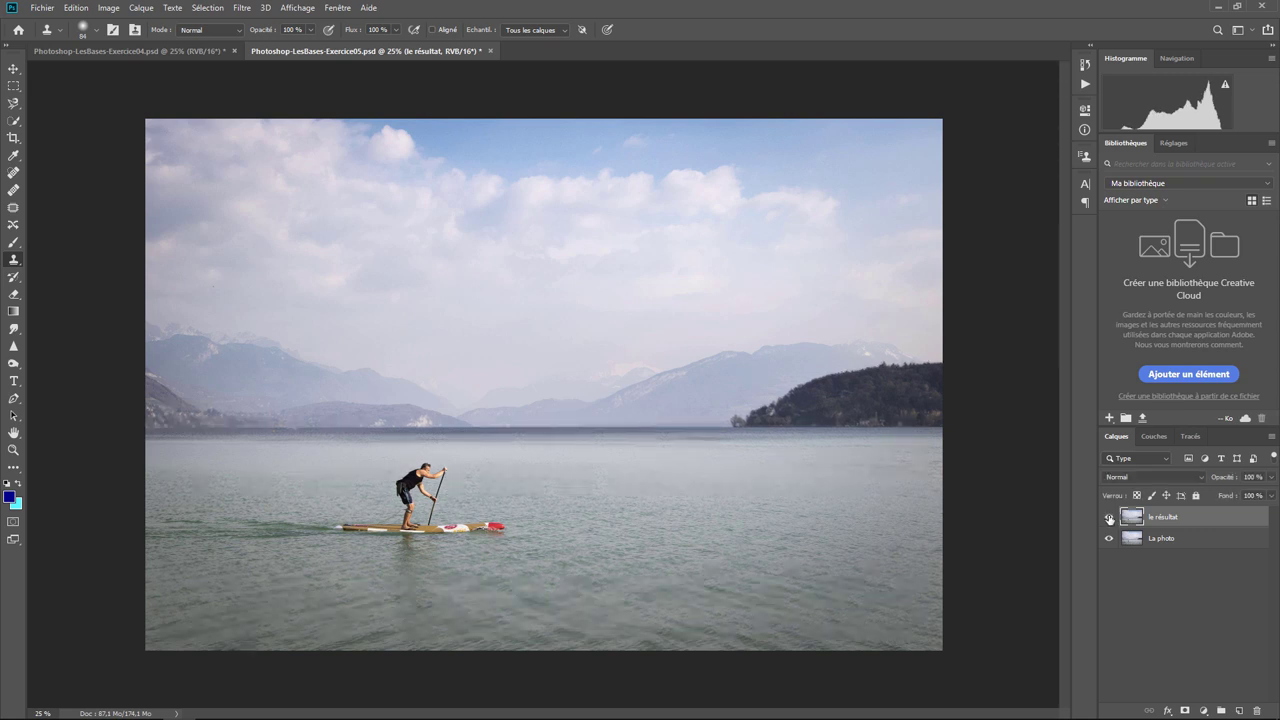
click(1108, 517)
click(1108, 517)
click(1108, 517)
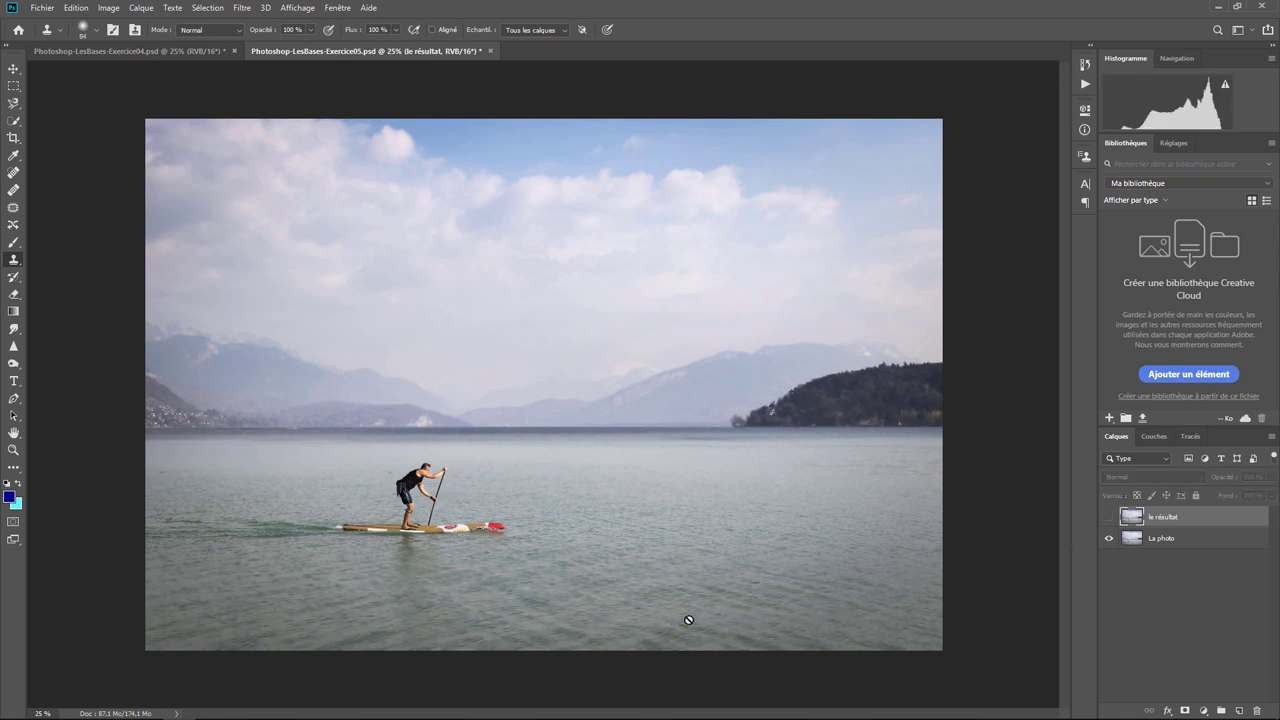
click(1108, 517)
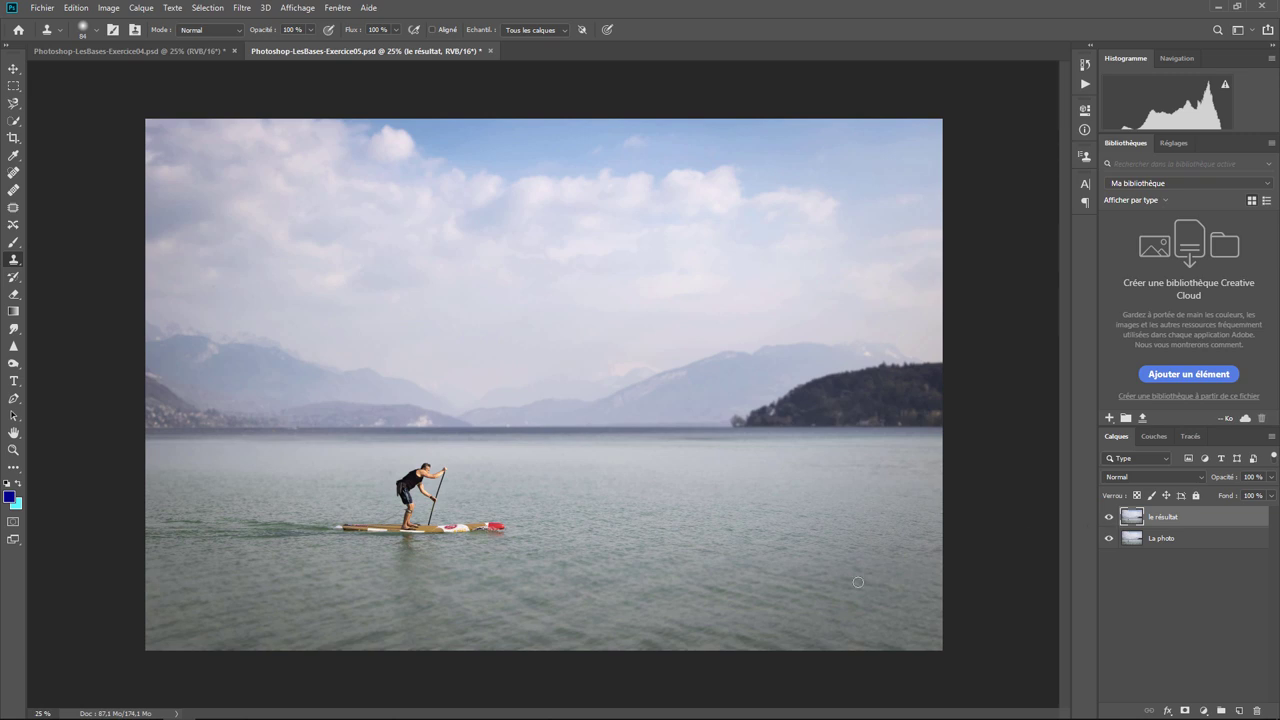
key(v)
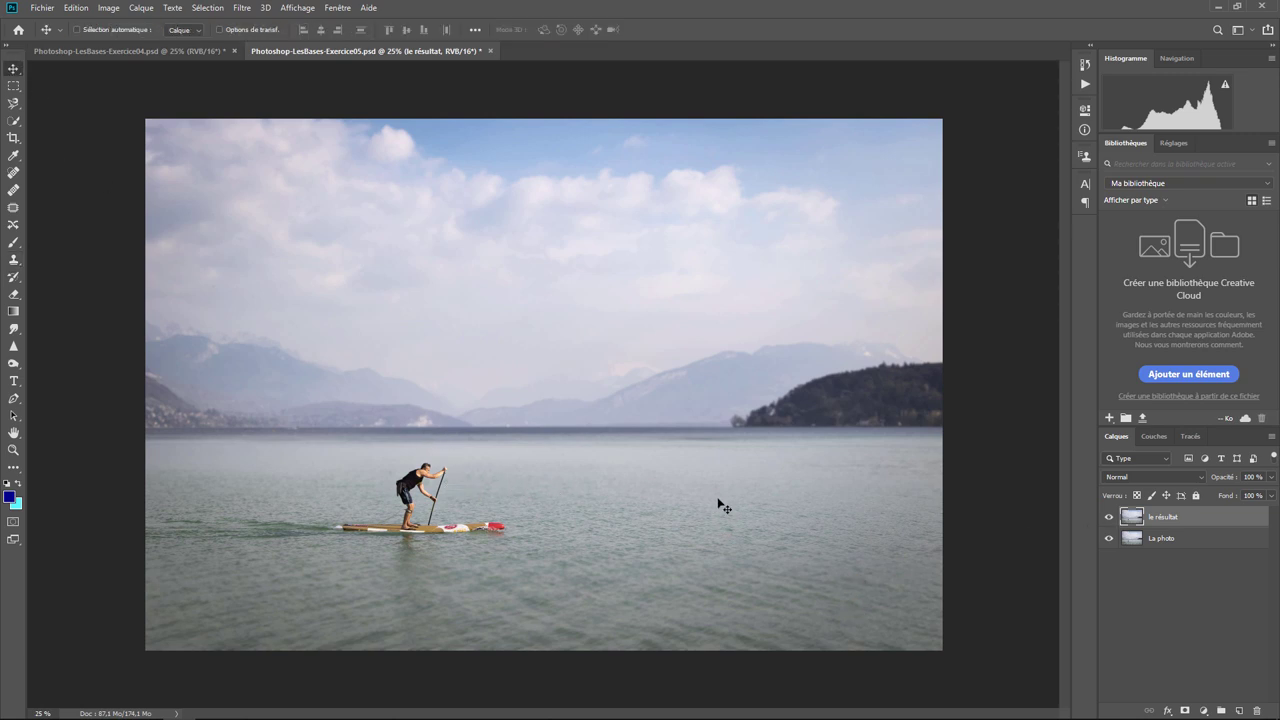
key(ctrl+1)
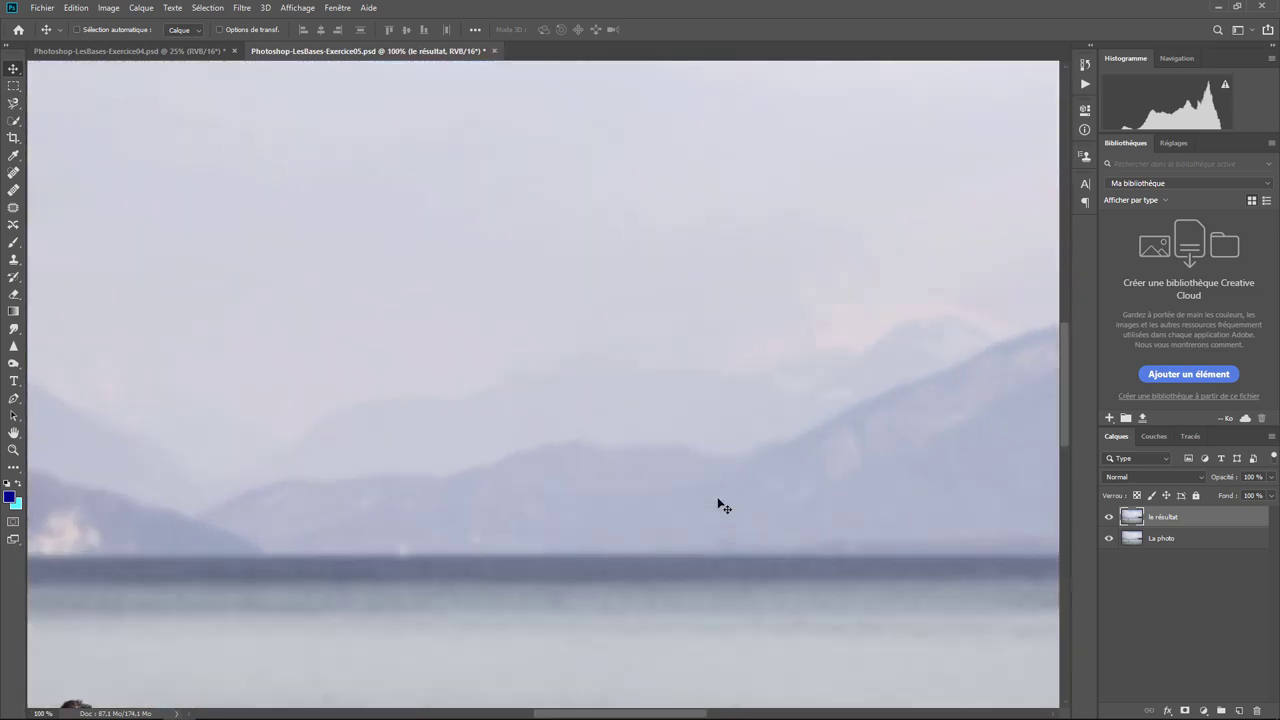
drag(343, 614, 787, 301)
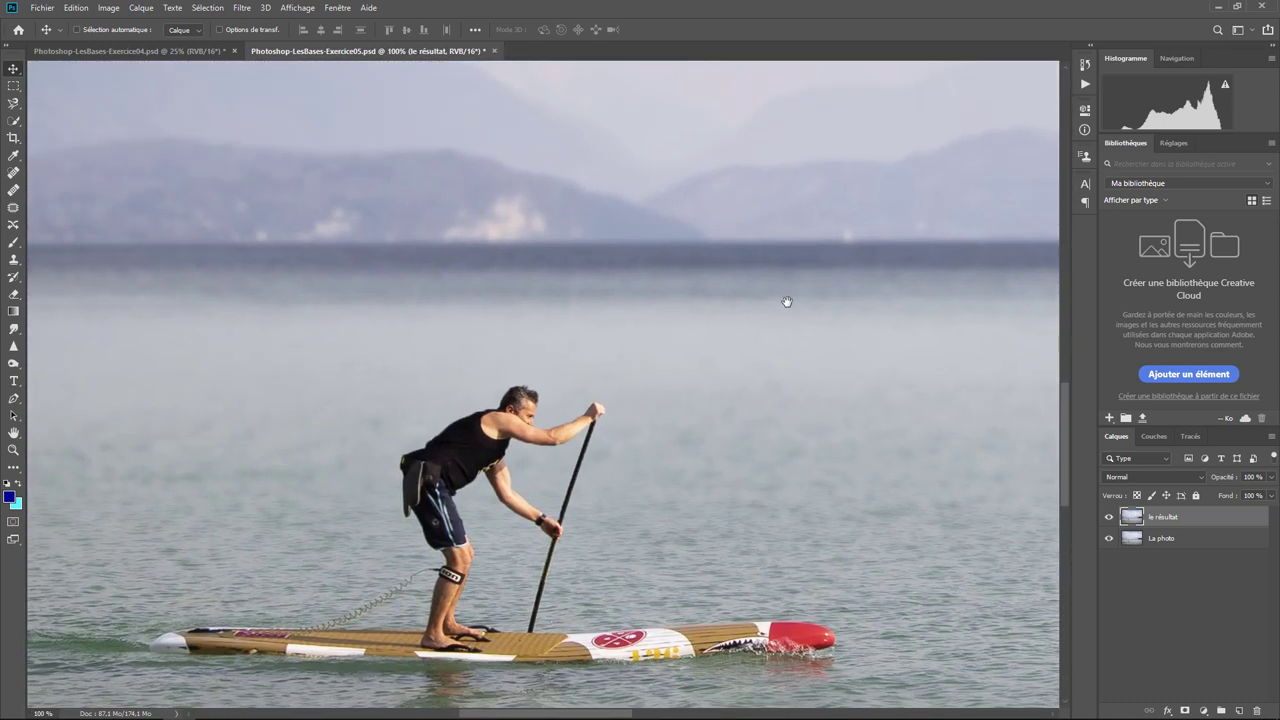
key(ctrl+plus)
key(ctrl+plus)
drag(643, 477, 789, 202)
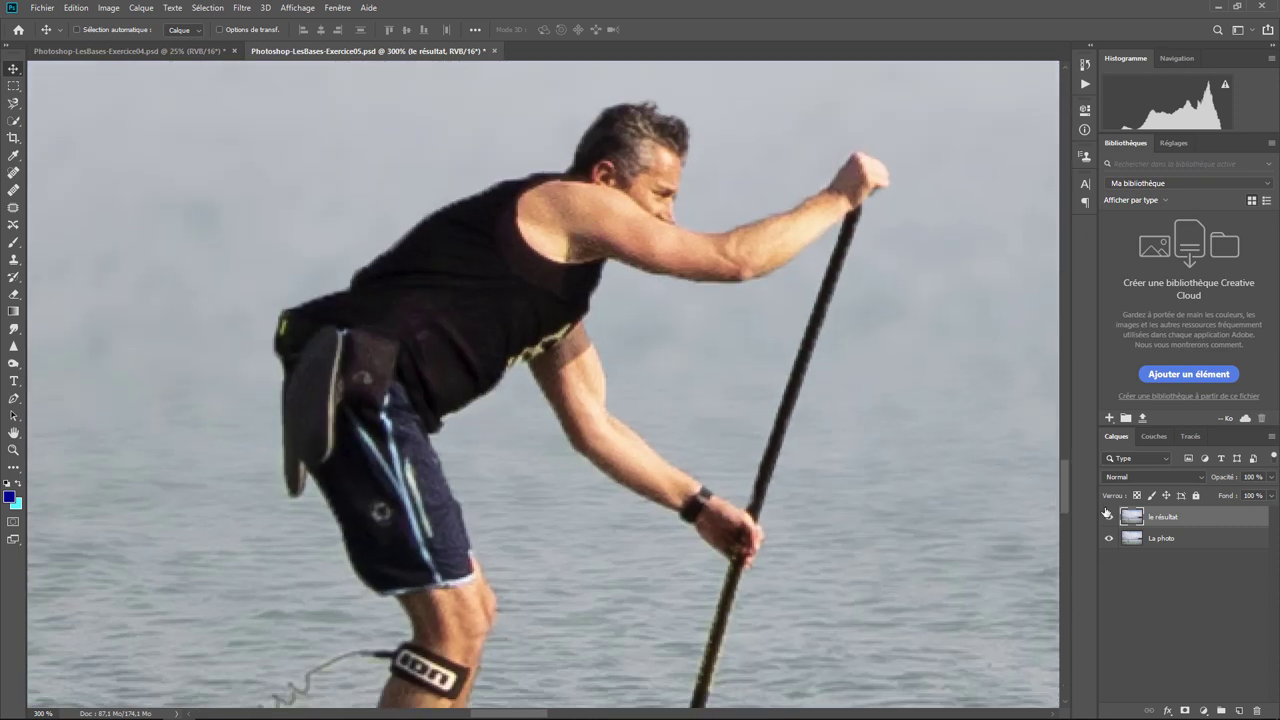
click(1108, 517)
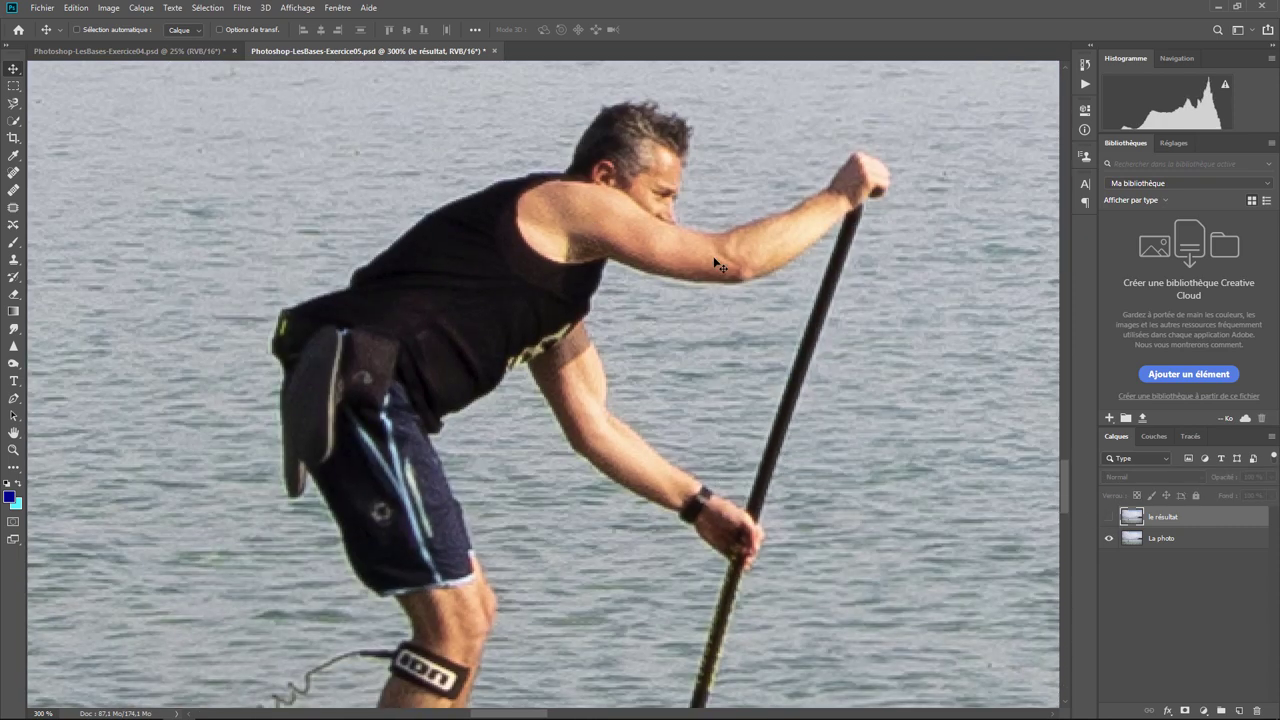
click(1108, 517)
click(1108, 517)
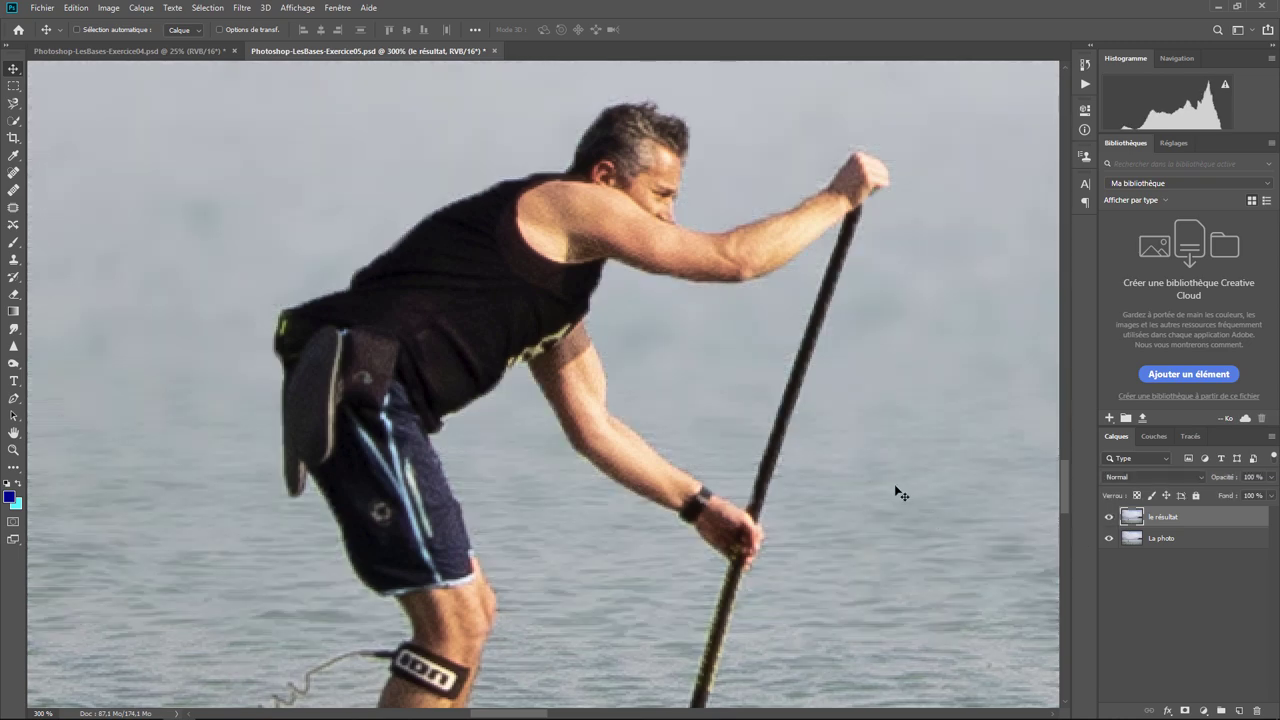
key(ctrl+minus)
key(ctrl+minus)
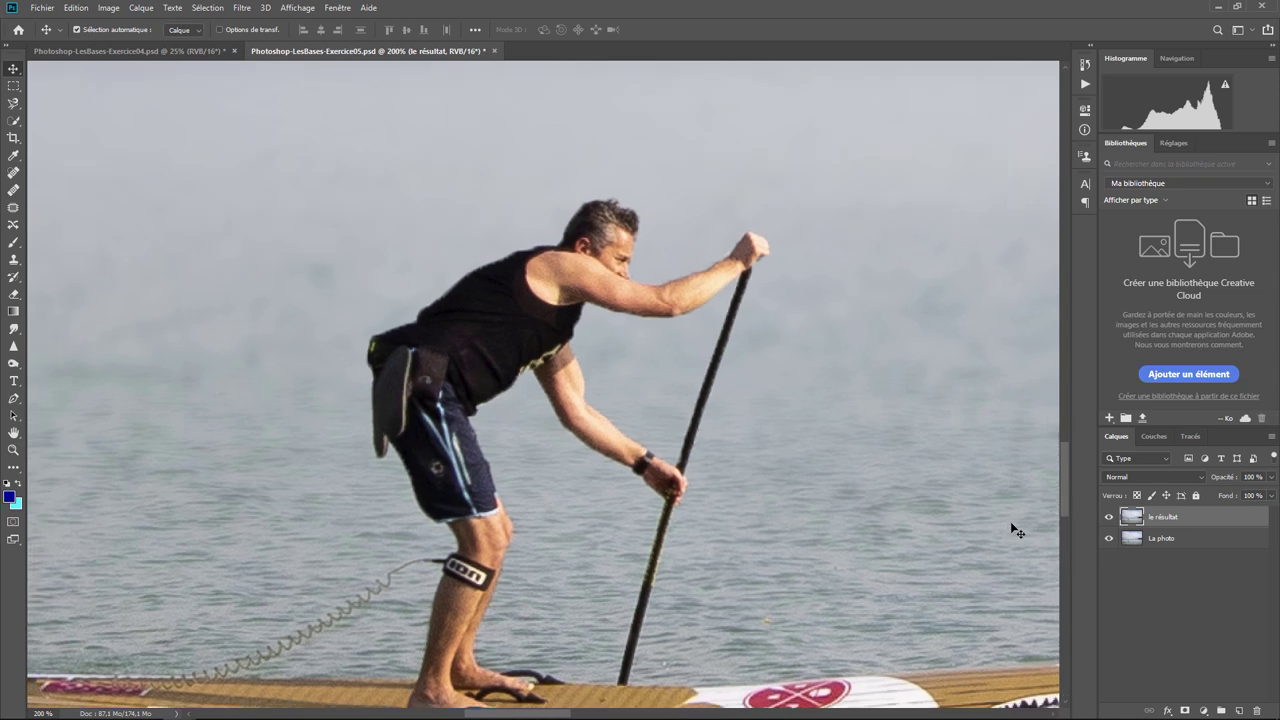
key(ctrl+minus)
key(ctrl+minus)
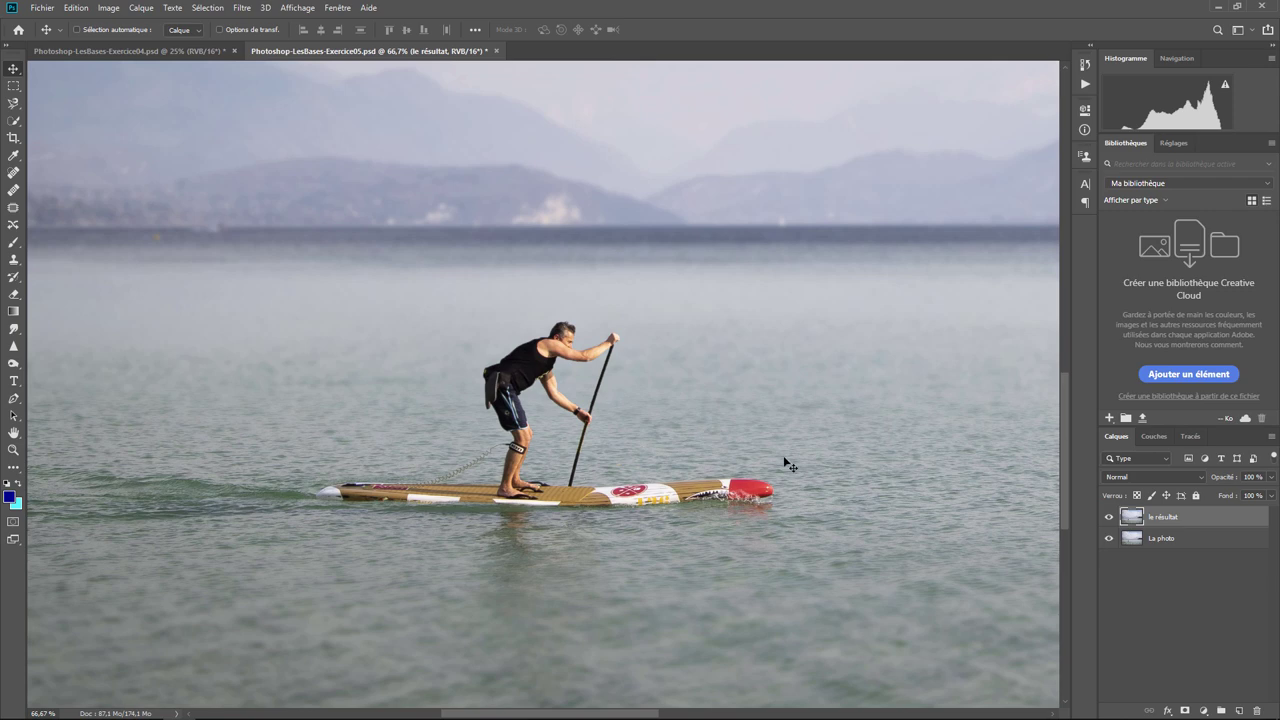
key(ctrl+plus)
key(ctrl+plus)
key(ctrl+plus)
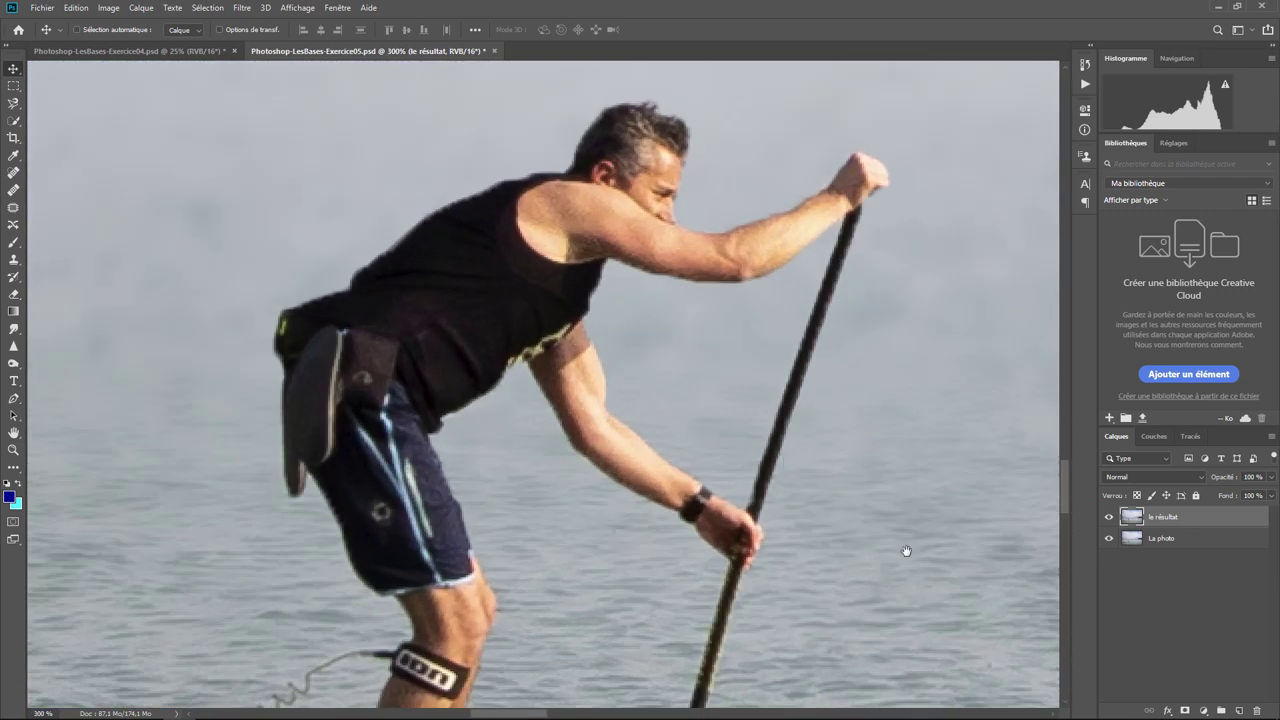
mouse_move(903, 554)
mouse_down()
mouse_move(587, 424)
mouse_move(559, 394)
mouse_up()
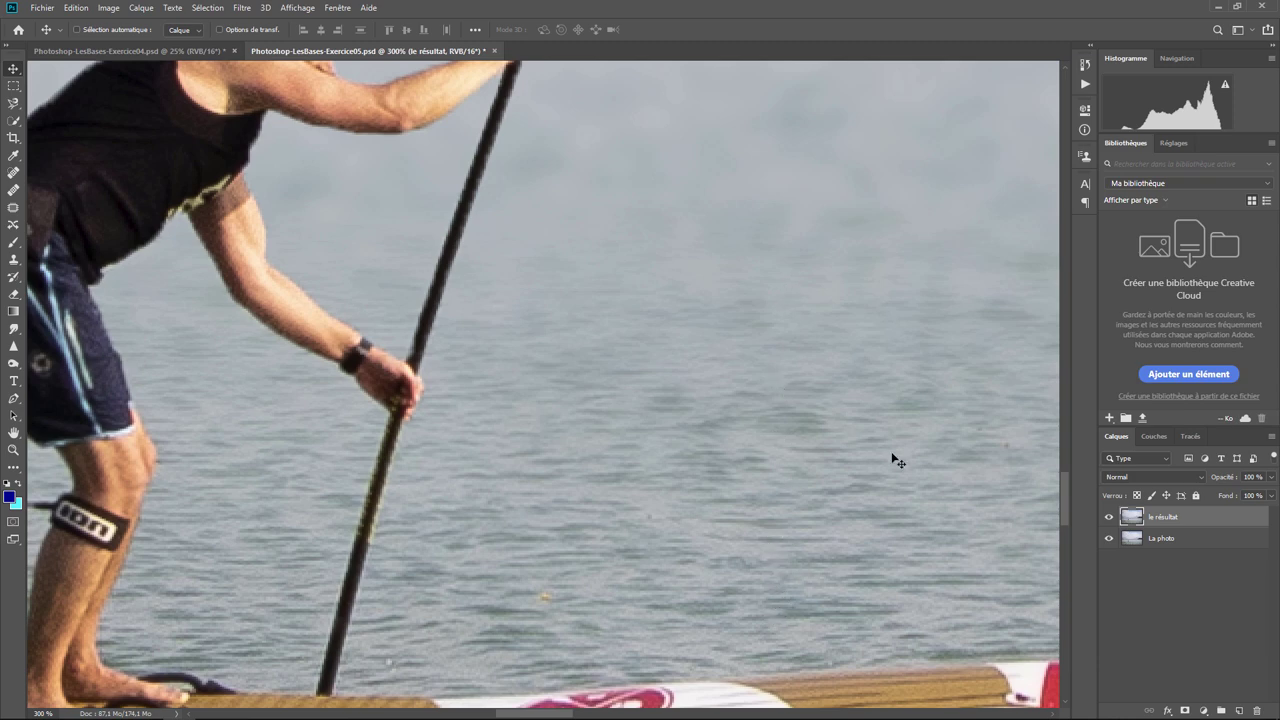
key(ctrl+minus)
key(ctrl+minus)
key(ctrl+minus)
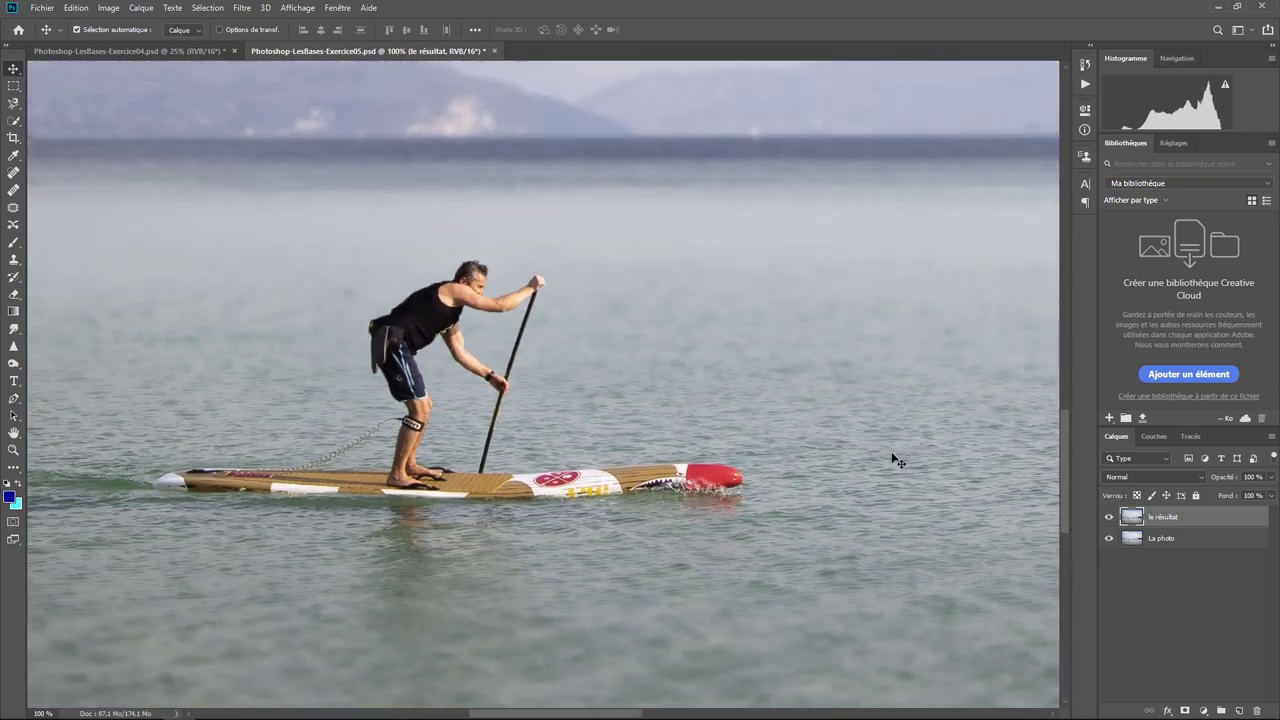
key(ctrl+minus)
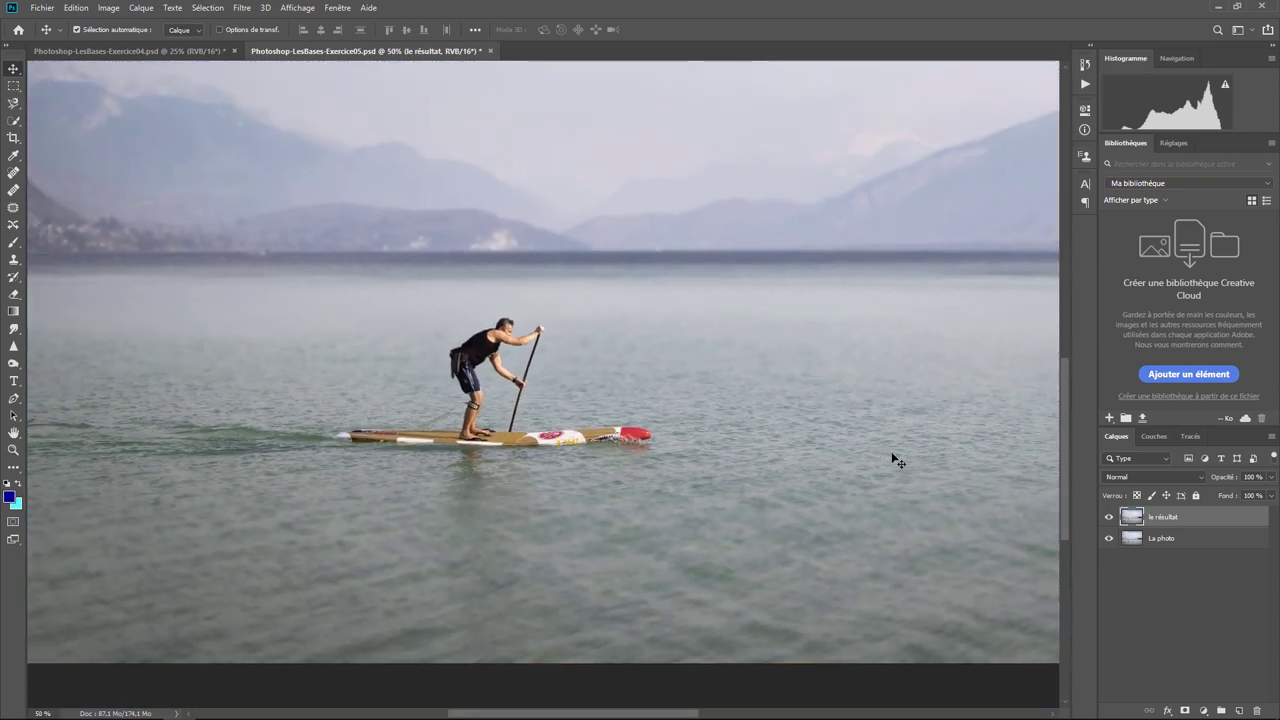
key(ctrl+minus)
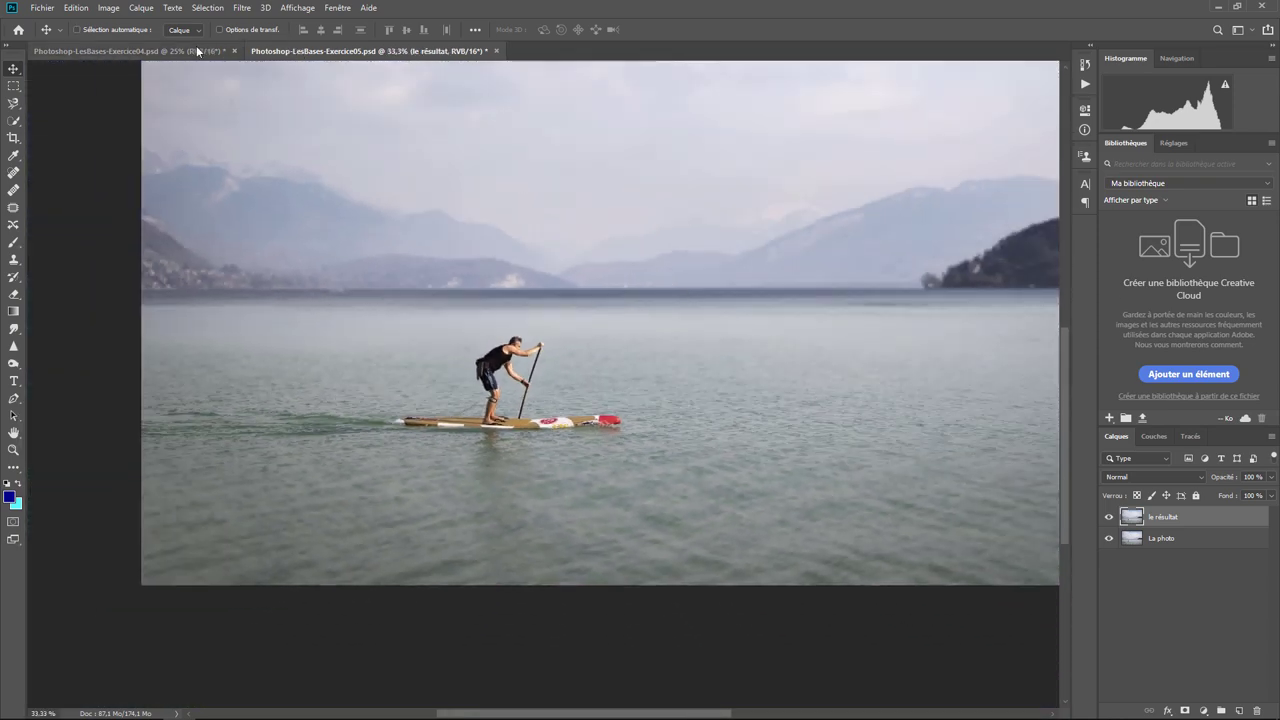
click(186, 50)
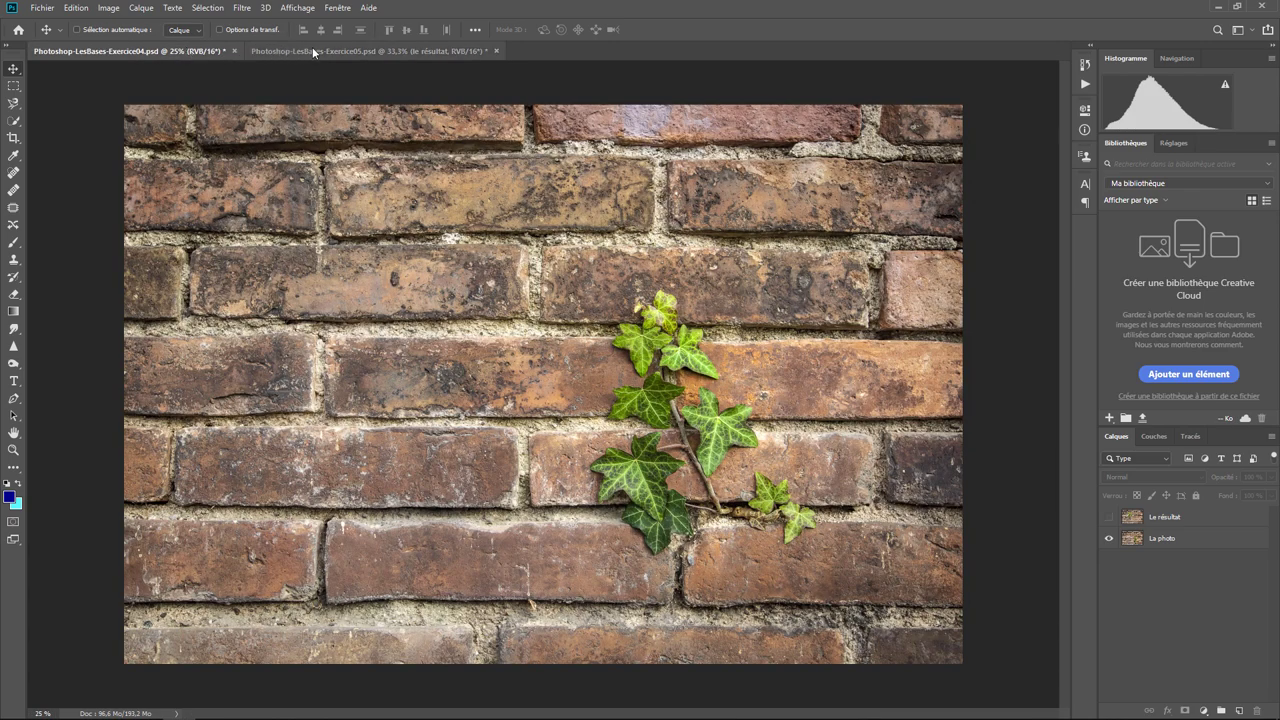
Pass through the paddleboarder tab and return to the Exercice04 brick wall ivy document.
click(312, 47)
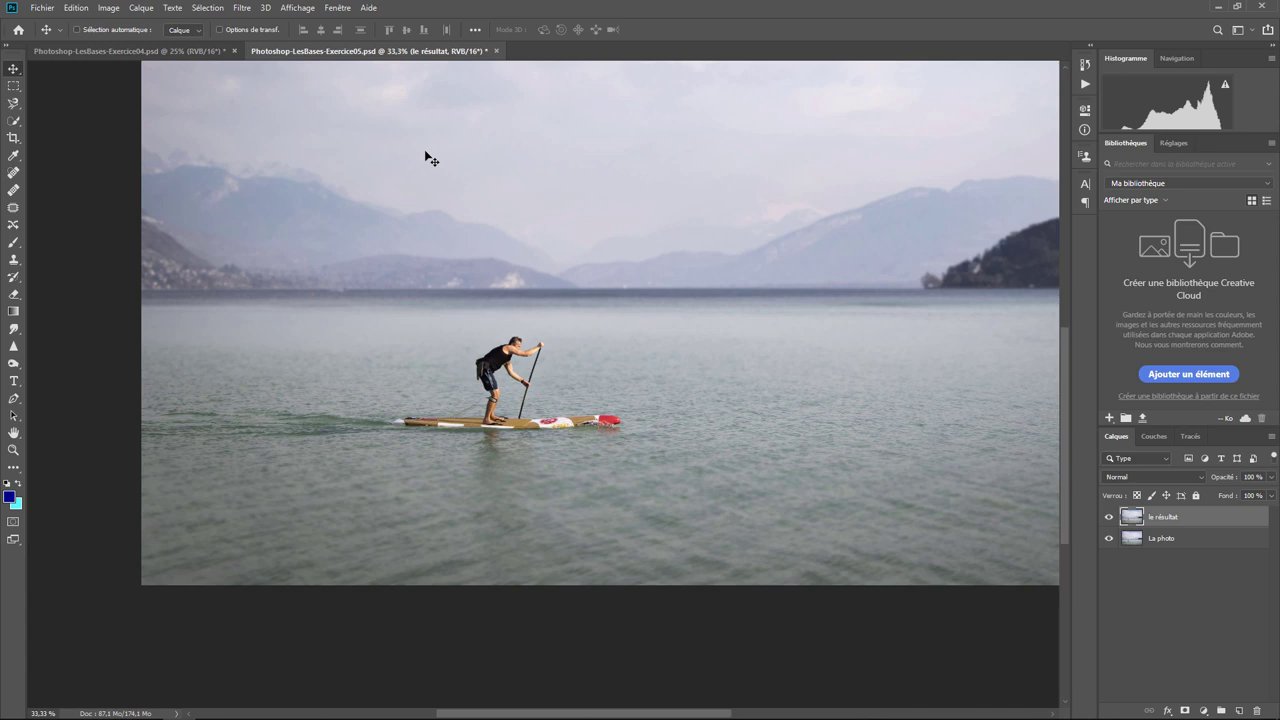
key(ctrl+Tab)
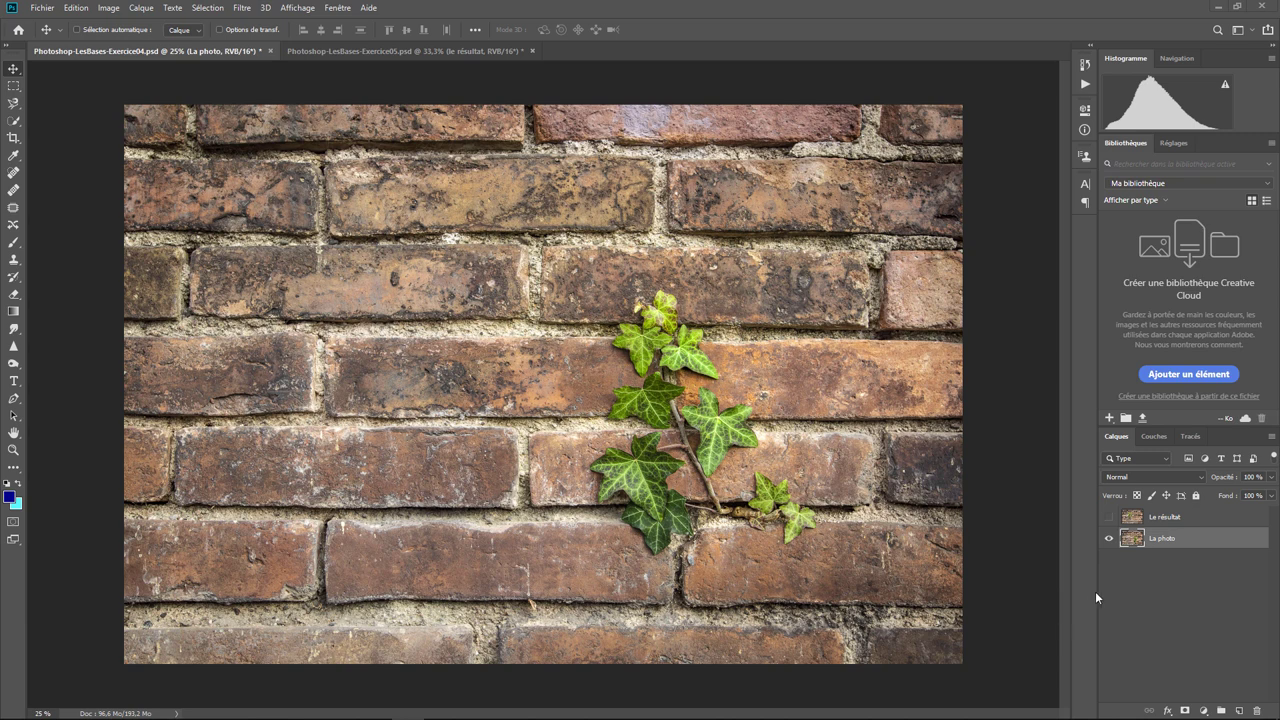
Duplicate 'La photo' as 'La photo copie', then zoom to 50% centred on the ivy.
right_click(1156, 542)
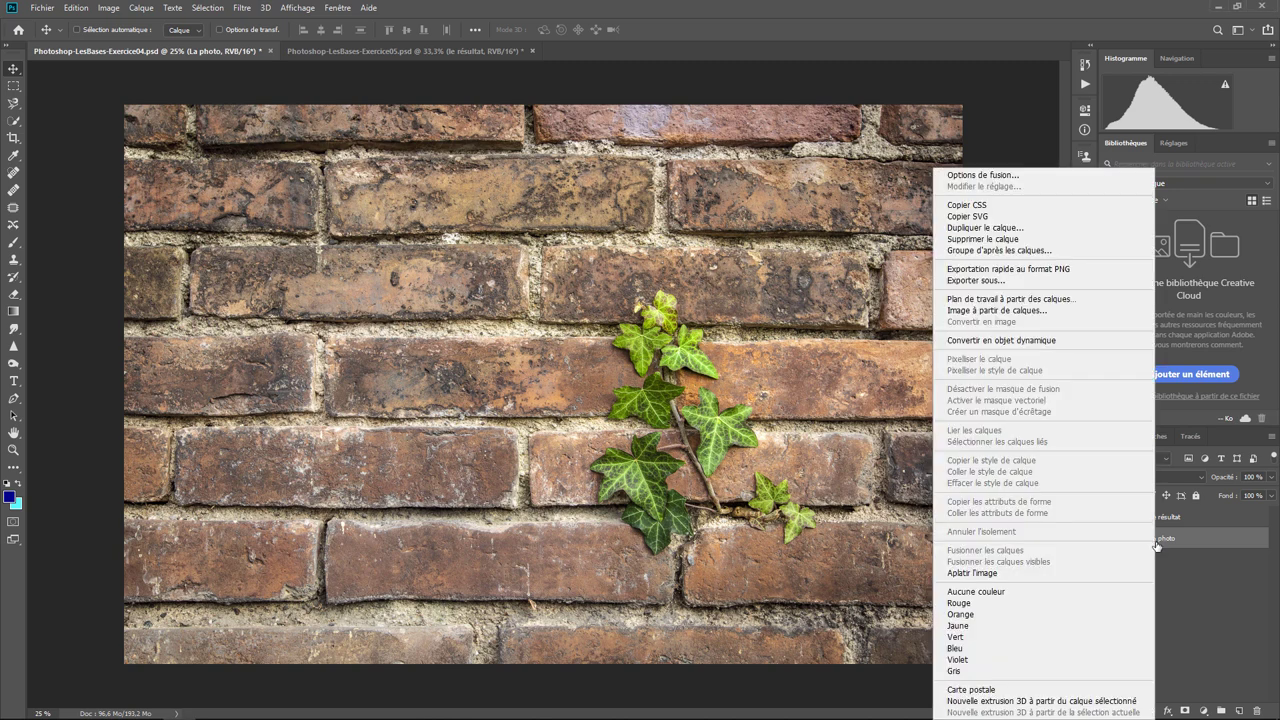
click(991, 228)
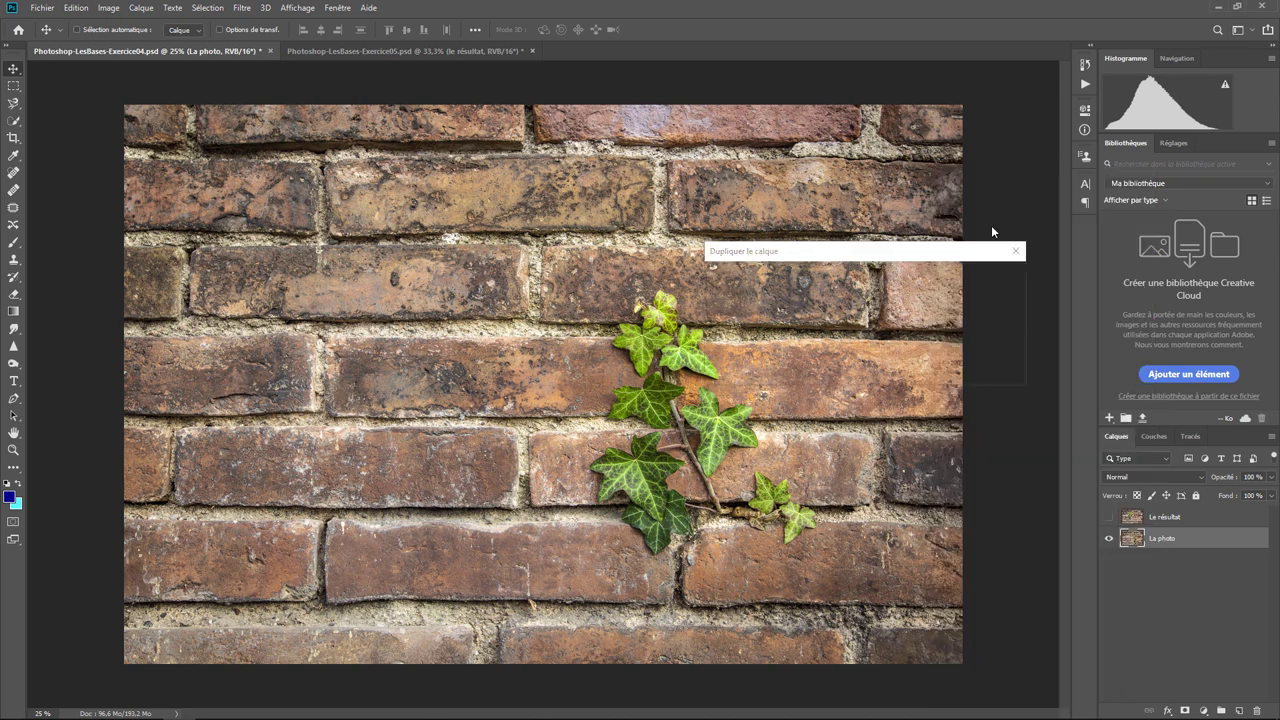
click(979, 280)
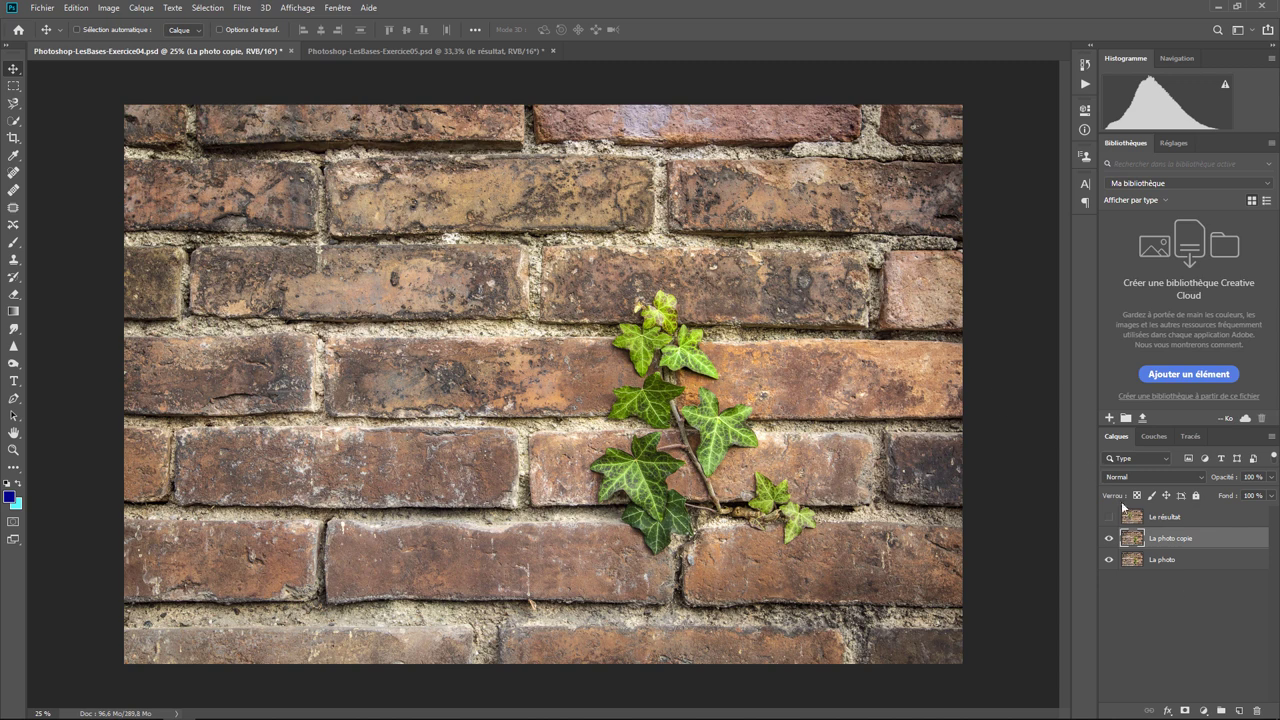
click(1109, 539)
key(ctrl+plus)
key(ctrl+plus)
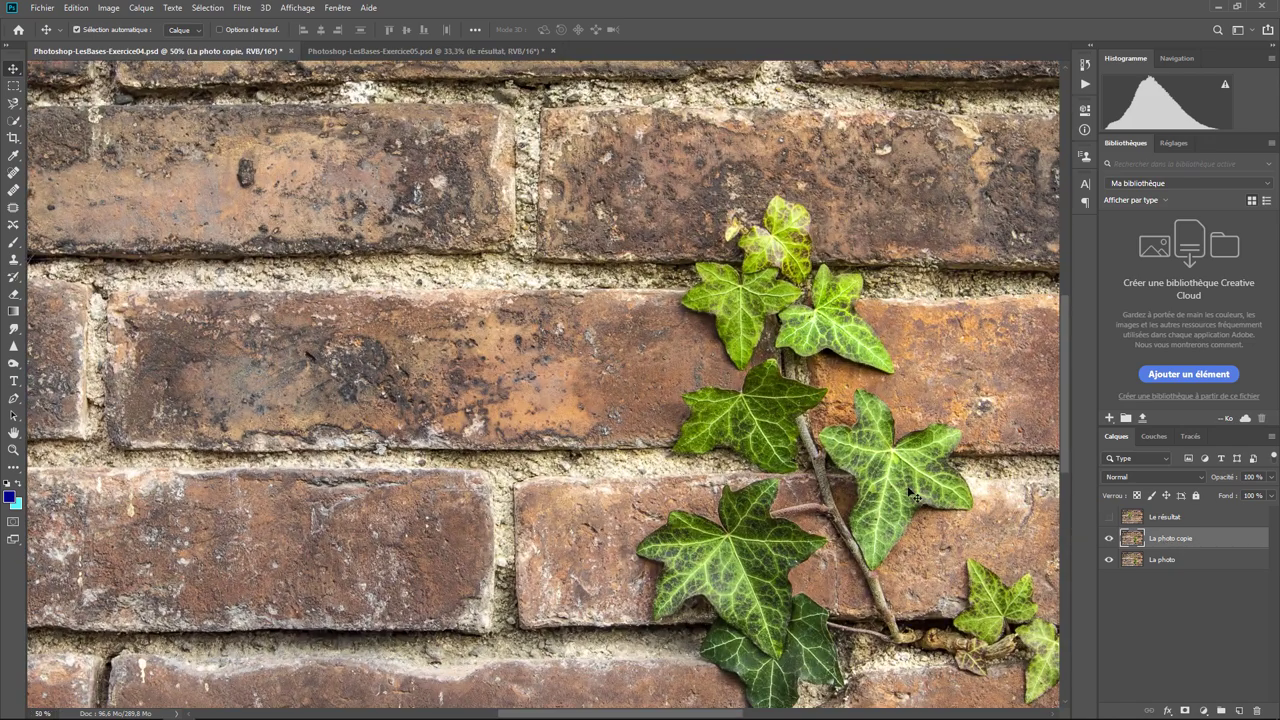
drag(796, 537, 504, 290)
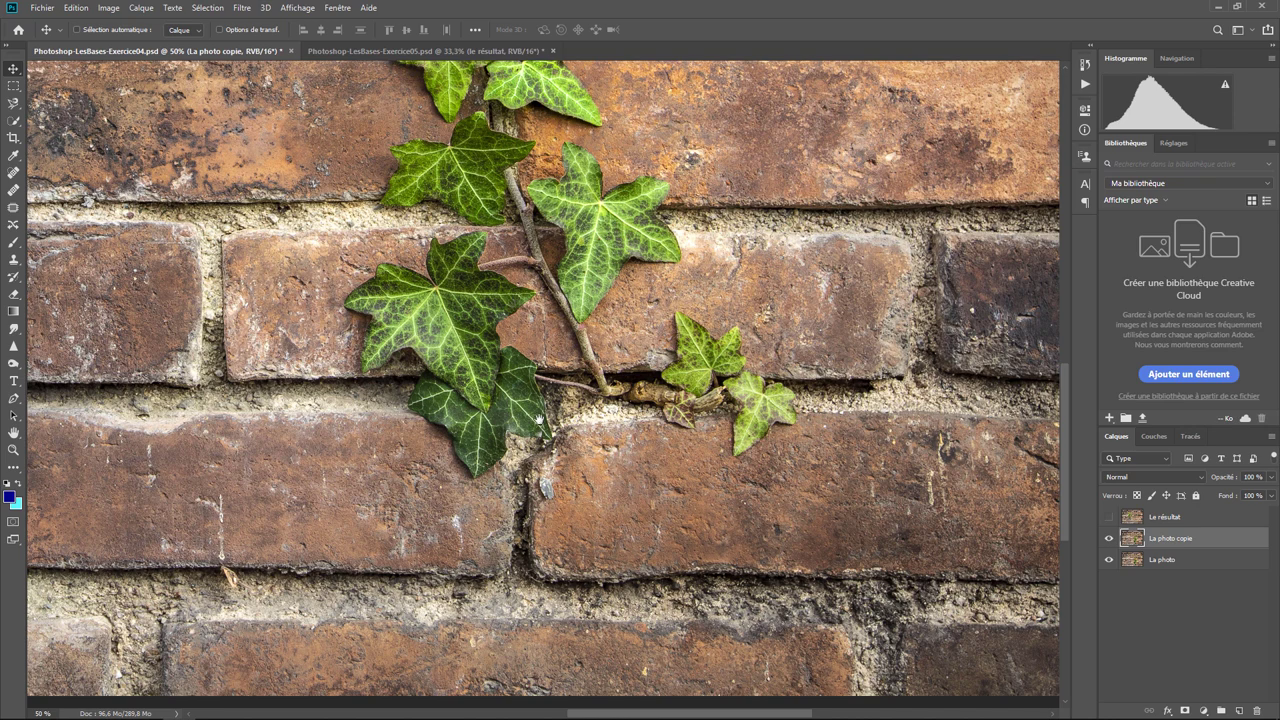
drag(538, 420, 541, 527)
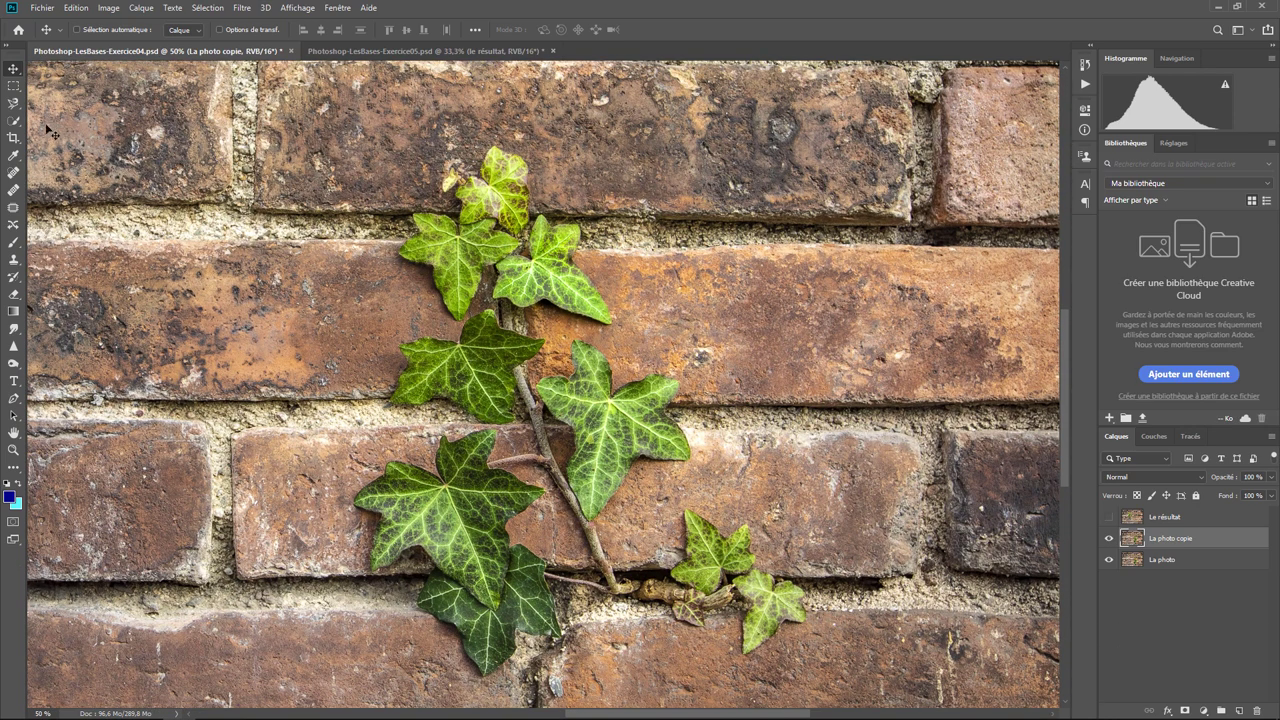
Quick-select the ivy's upper leaves and the large lower-left leaf.
click(13, 121)
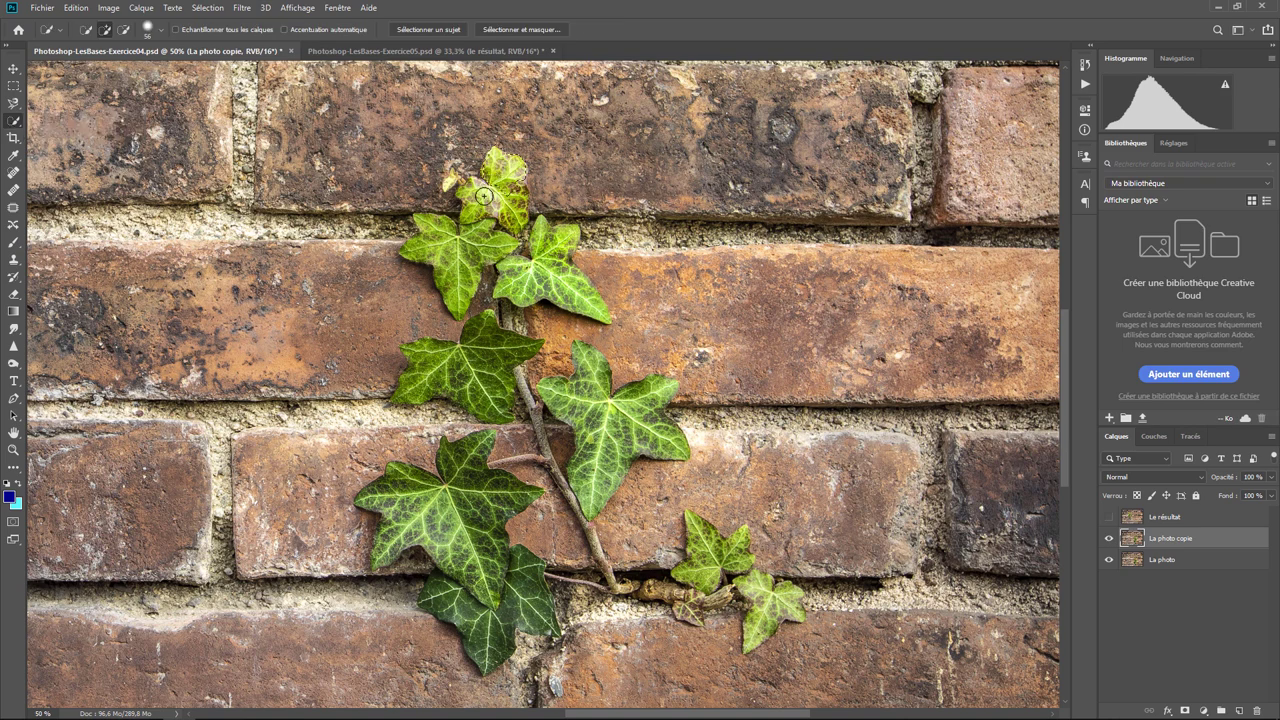
mouse_move(459, 187)
mouse_down()
mouse_move(522, 330)
mouse_move(438, 374)
mouse_move(420, 358)
mouse_move(462, 380)
mouse_move(633, 404)
mouse_move(659, 394)
mouse_move(665, 443)
mouse_up()
mouse_move(462, 505)
mouse_down()
mouse_move(438, 520)
mouse_move(394, 504)
mouse_move(380, 515)
mouse_move(396, 550)
mouse_move(447, 554)
mouse_move(460, 572)
mouse_move(446, 600)
mouse_move(470, 625)
mouse_up()
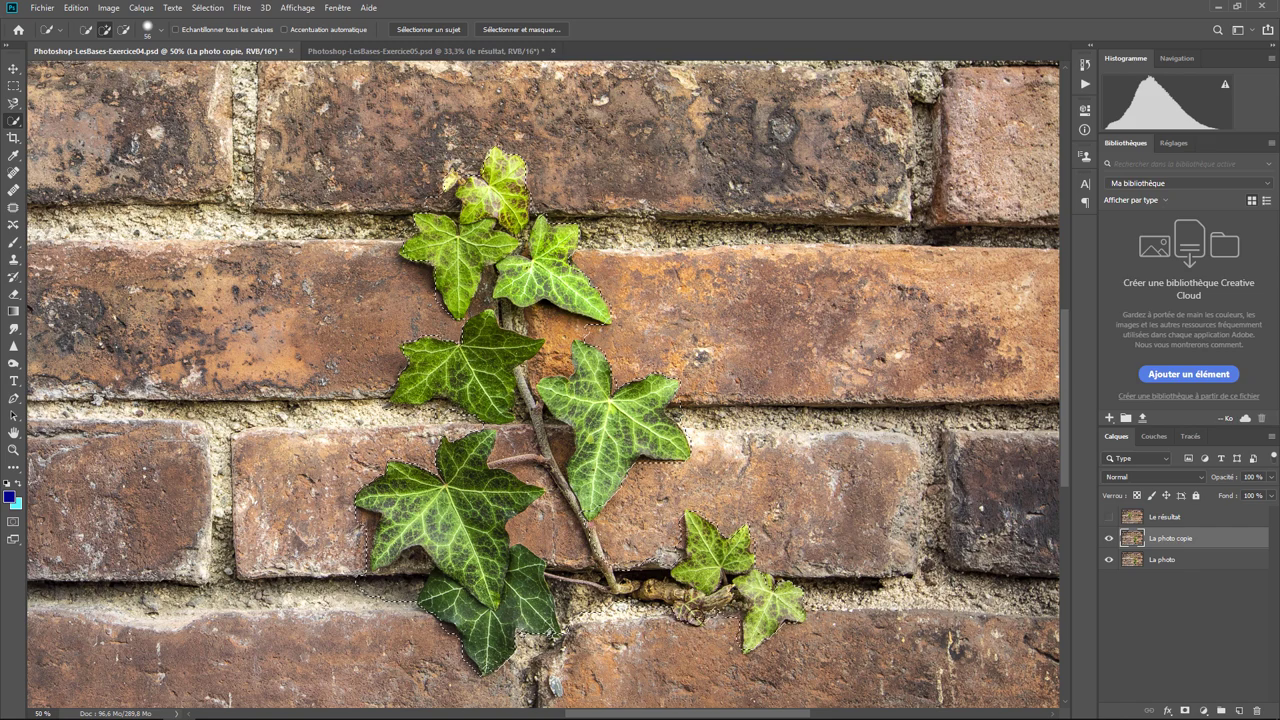
click(700, 615)
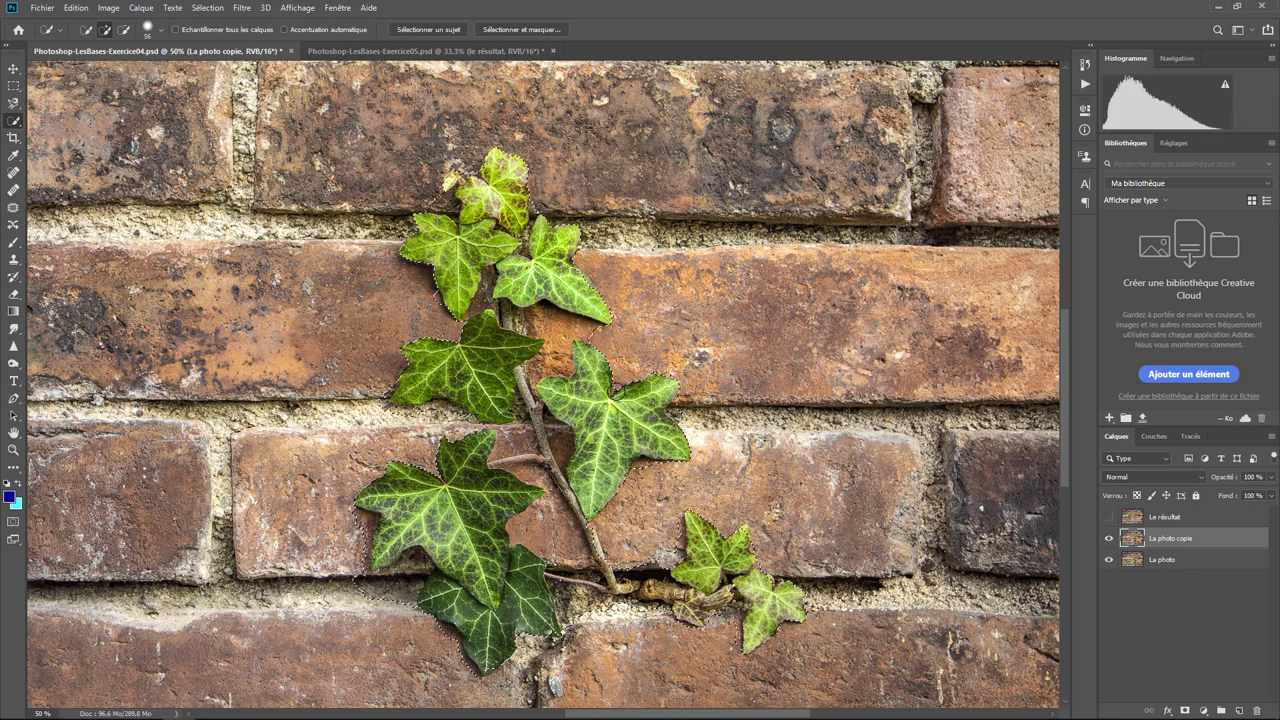
scroll(616, 391, down, 2)
scroll(616, 391, up, 2)
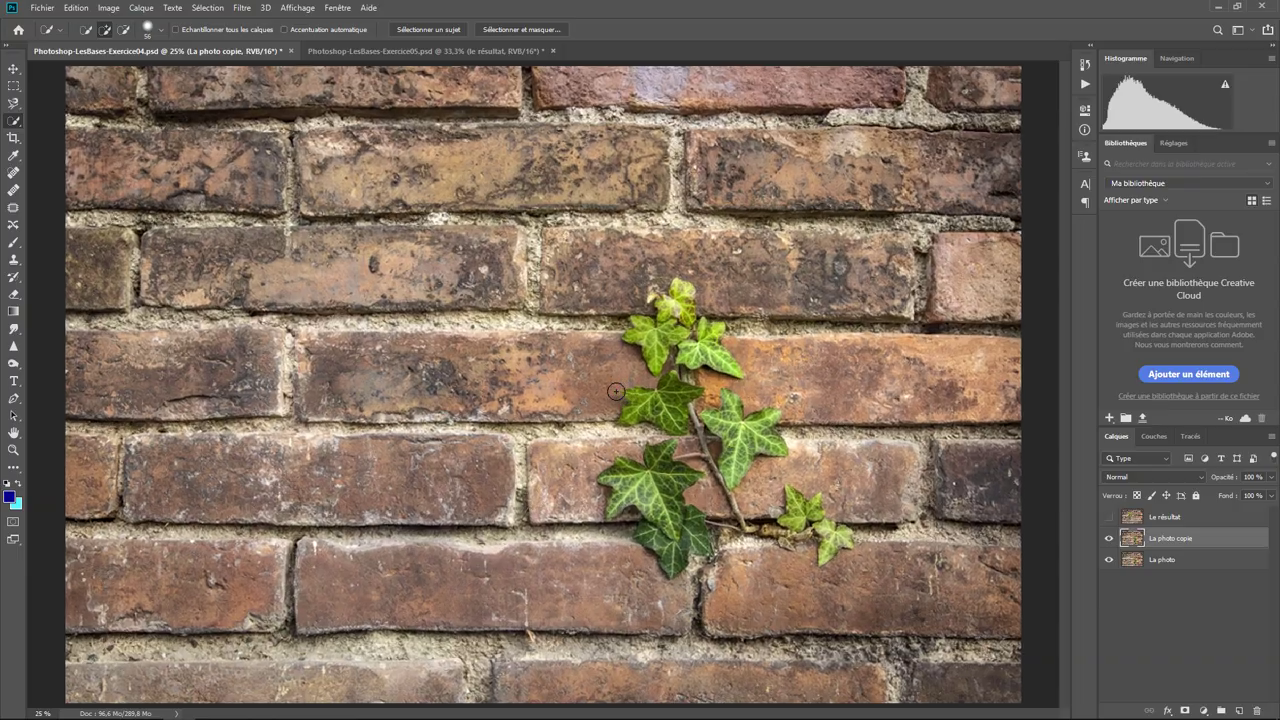
scroll(616, 391, up, 3)
scroll(616, 391, up, 4)
Pan around the ivy leaves and stem to check the selection edges.
drag(772, 451, 363, 441)
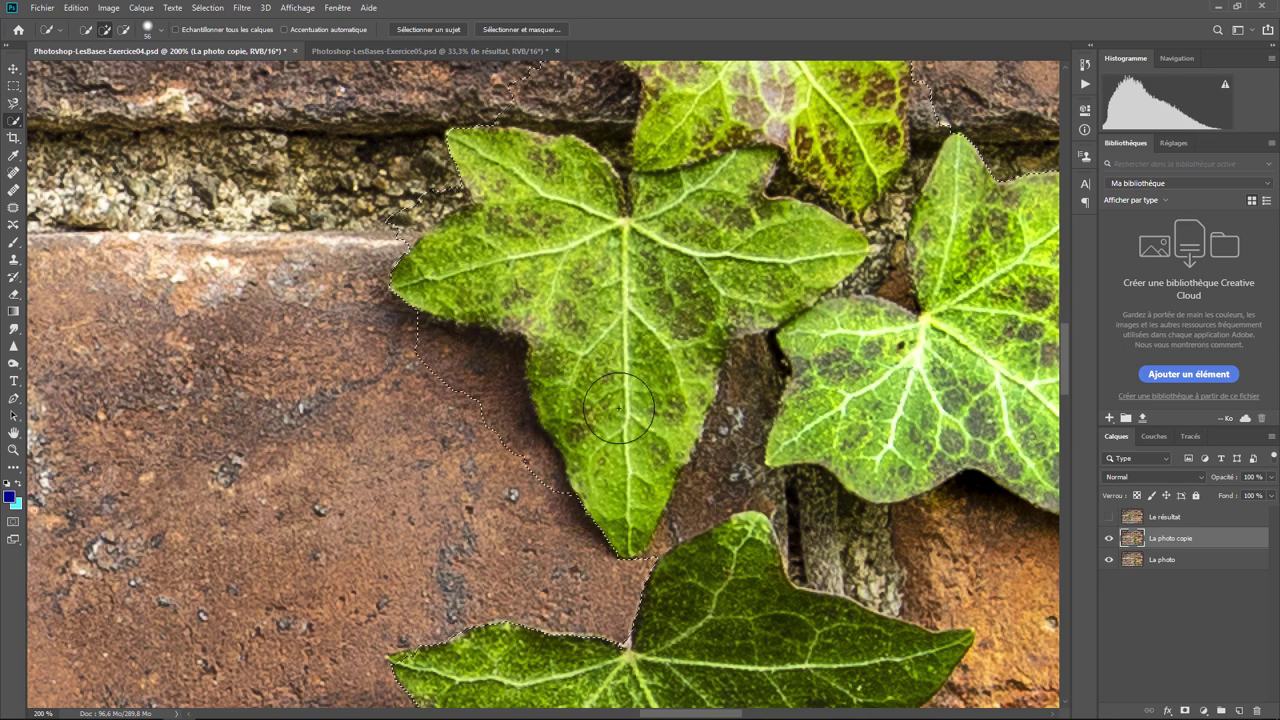
mouse_move(629, 274)
mouse_down()
mouse_move(590, 352)
mouse_move(643, 274)
mouse_up()
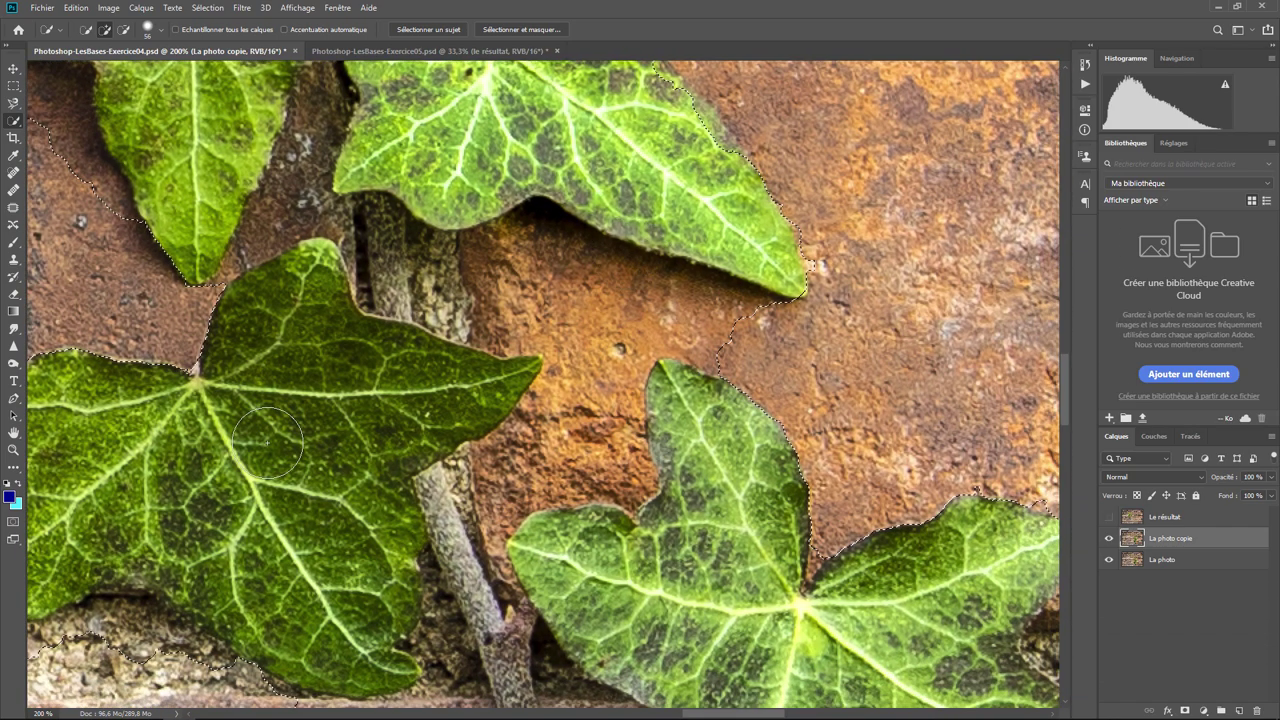
drag(251, 440, 140, 400)
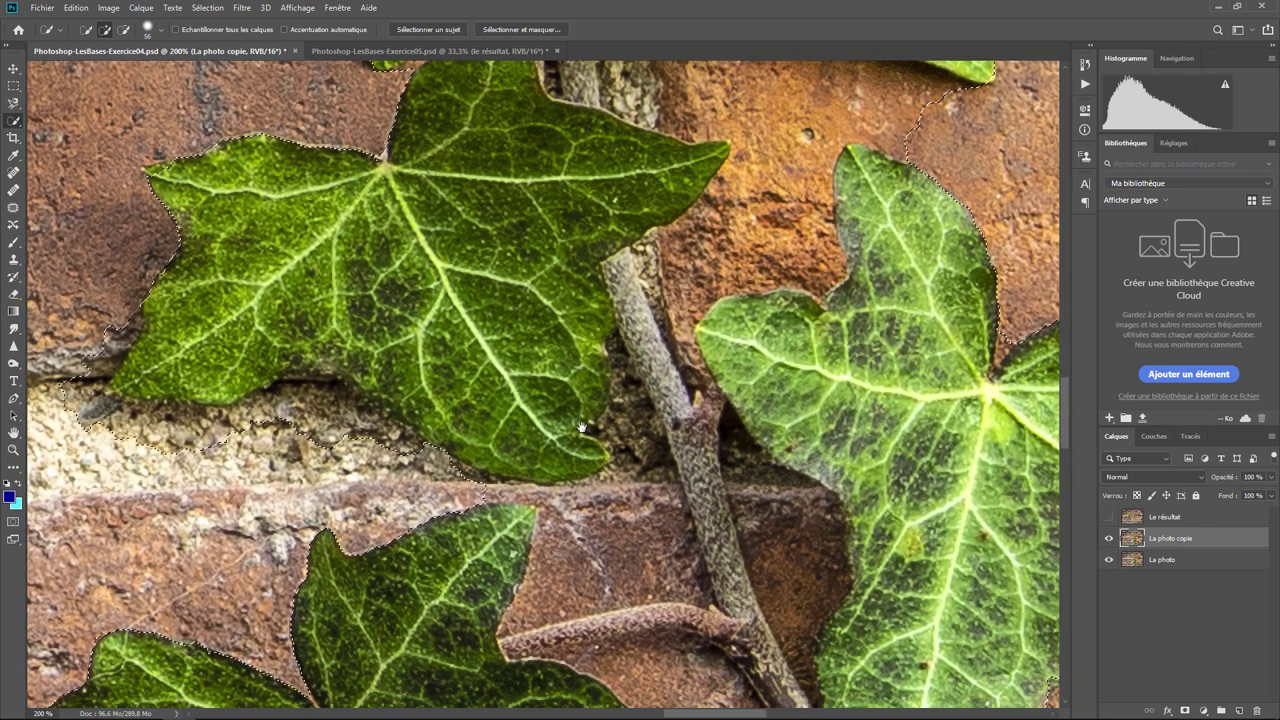
drag(581, 428, 492, 452)
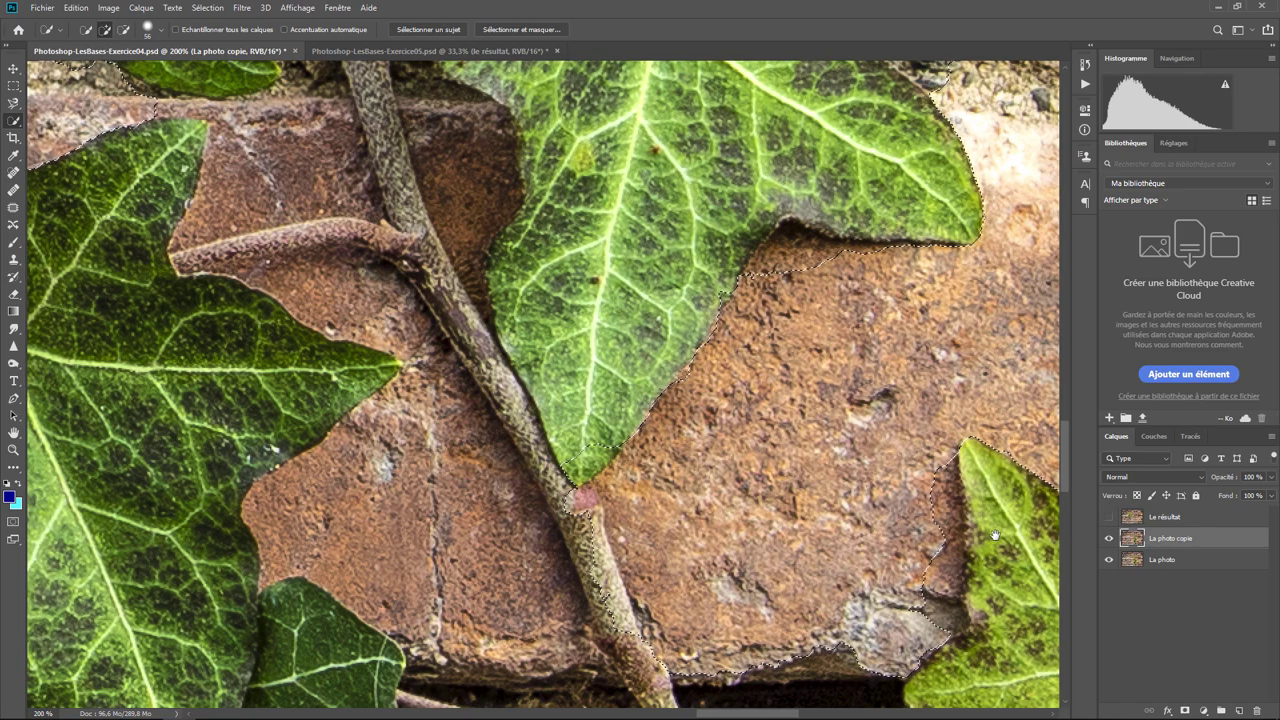
drag(995, 535, 798, 381)
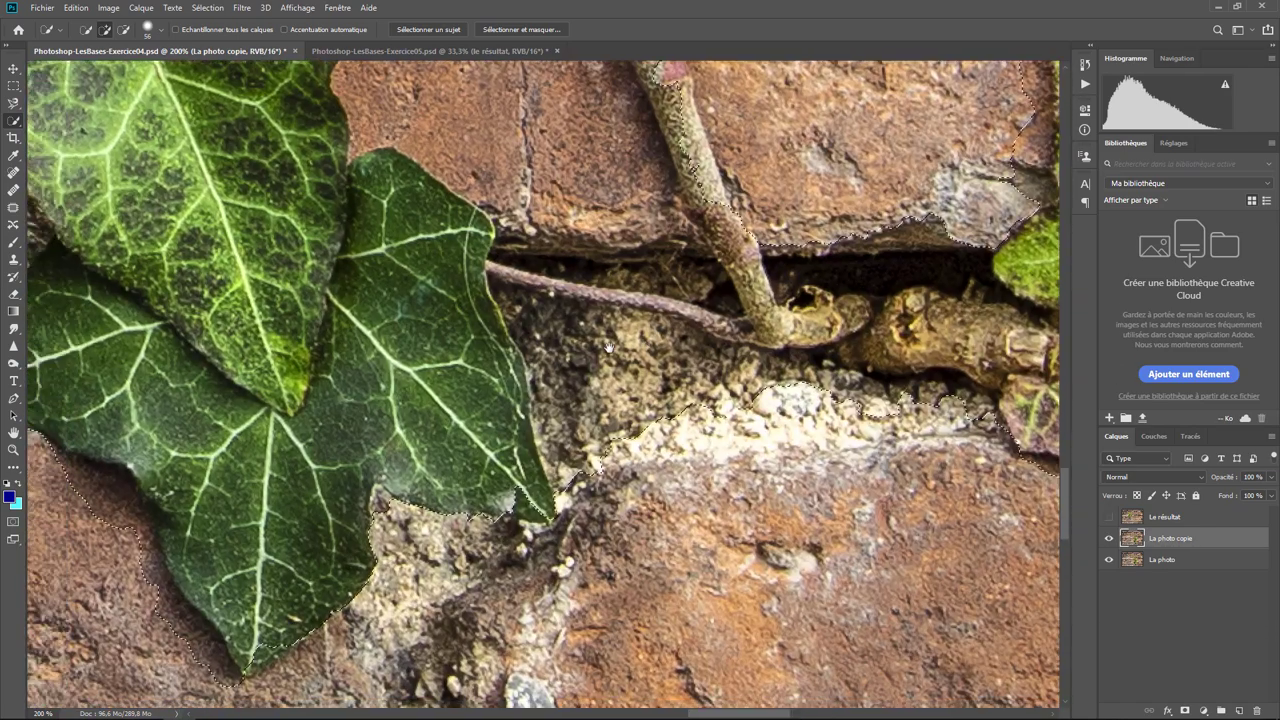
drag(139, 323, 452, 452)
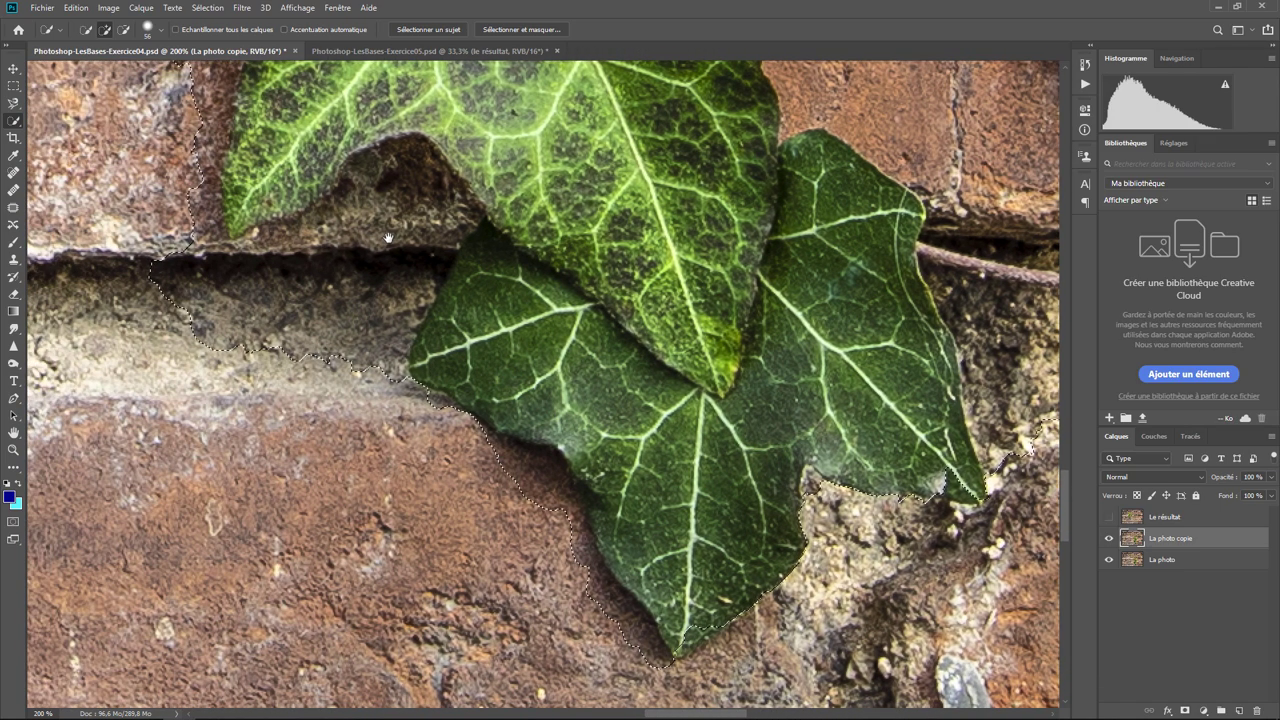
drag(388, 237, 713, 287)
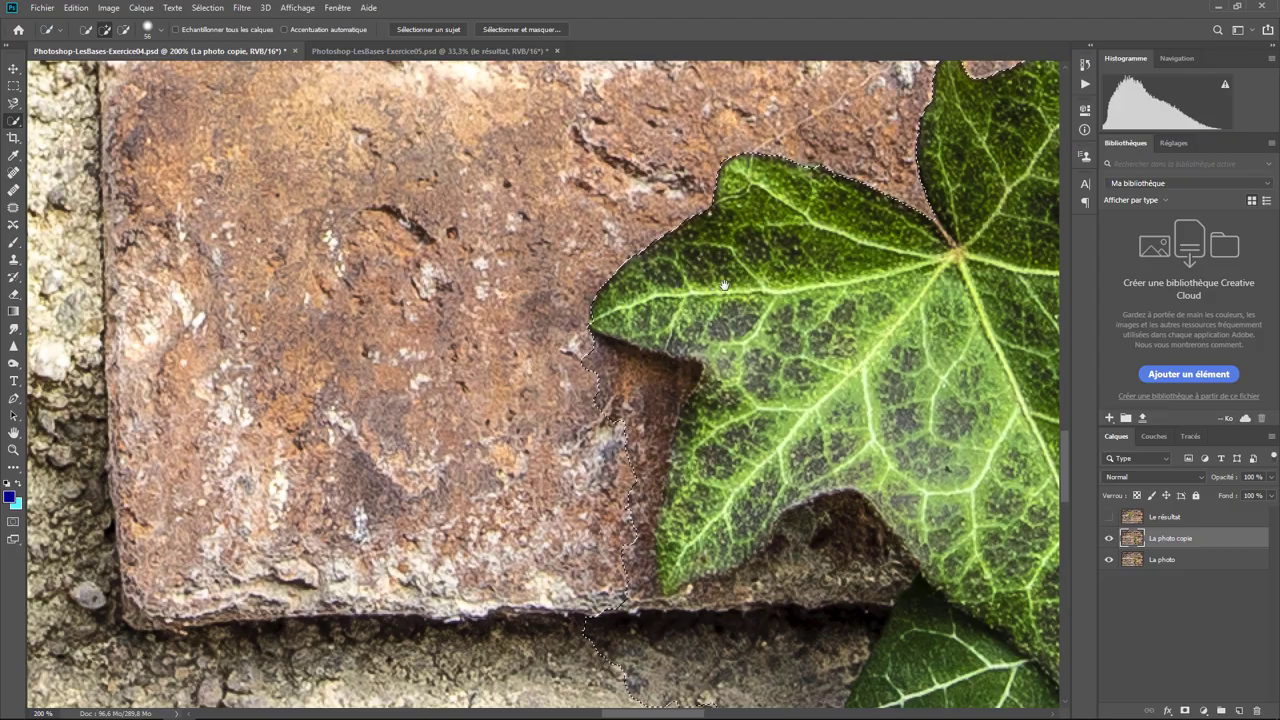
scroll(809, 345, down, 1)
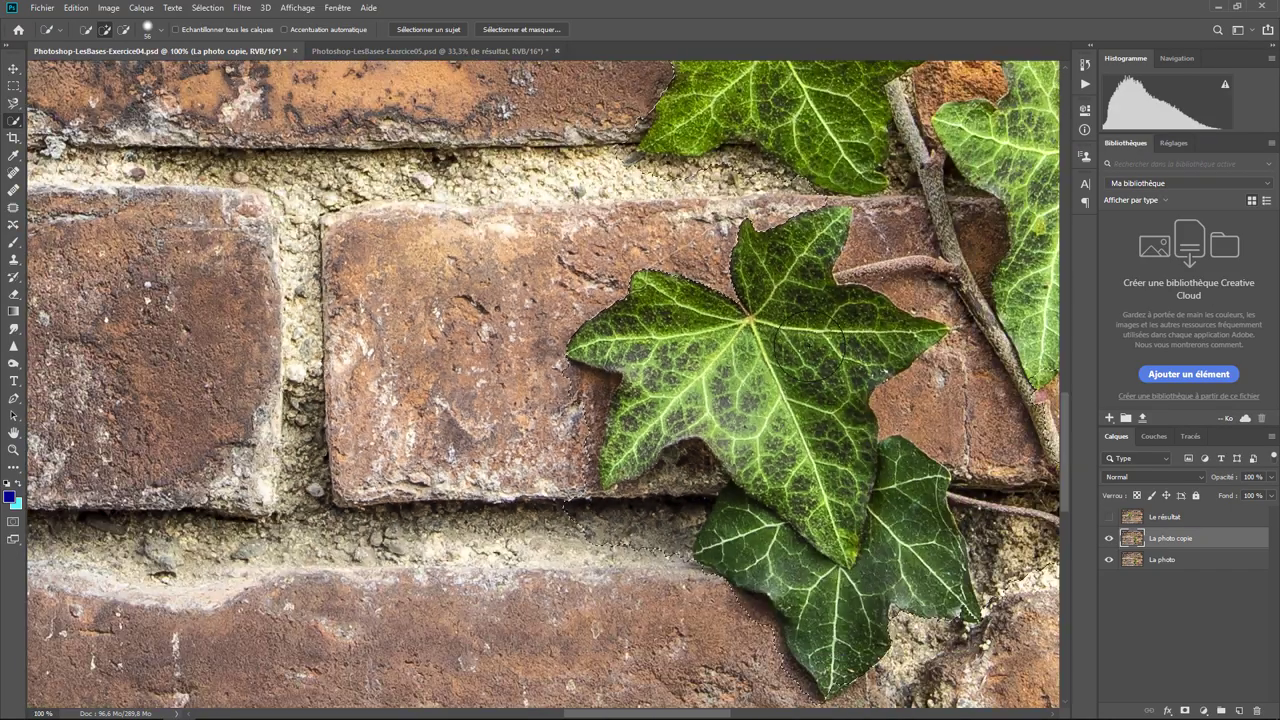
scroll(809, 345, down, 1)
scroll(809, 345, down, 1)
scroll(809, 345, down, 1)
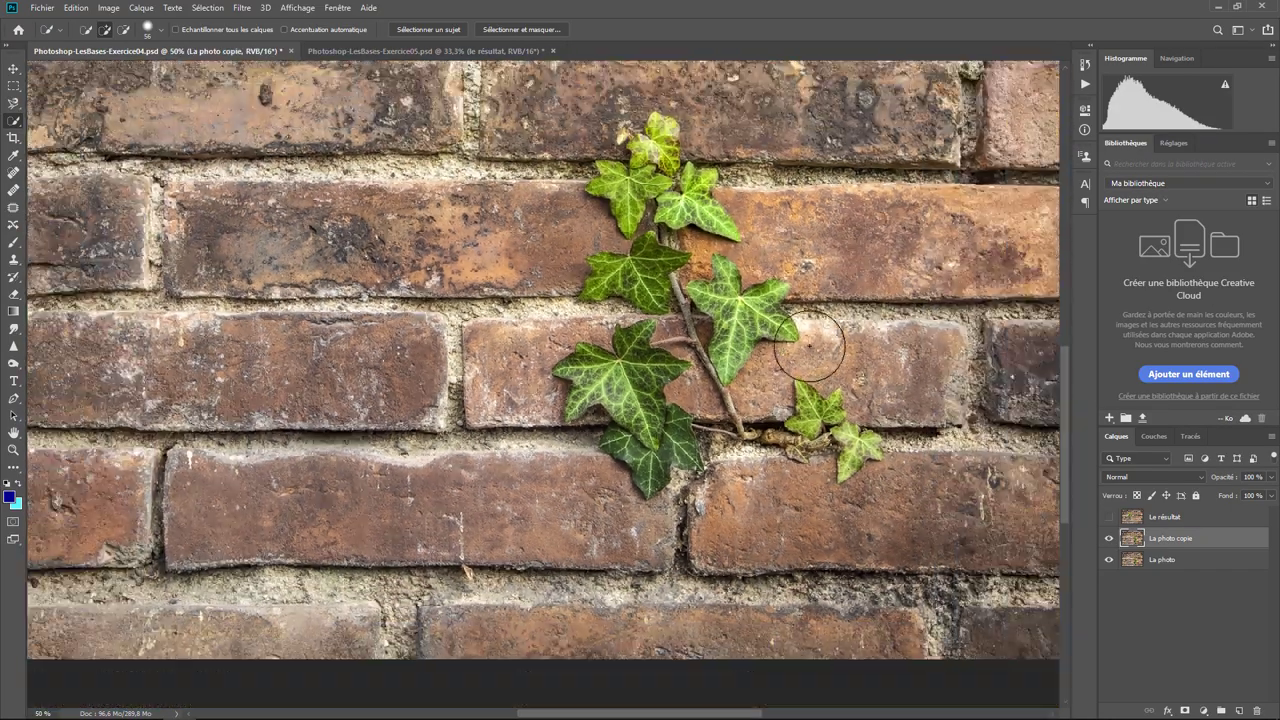
Refine the ivy selection edge with smoothing 29 and a 1.5 px feather.
click(513, 33)
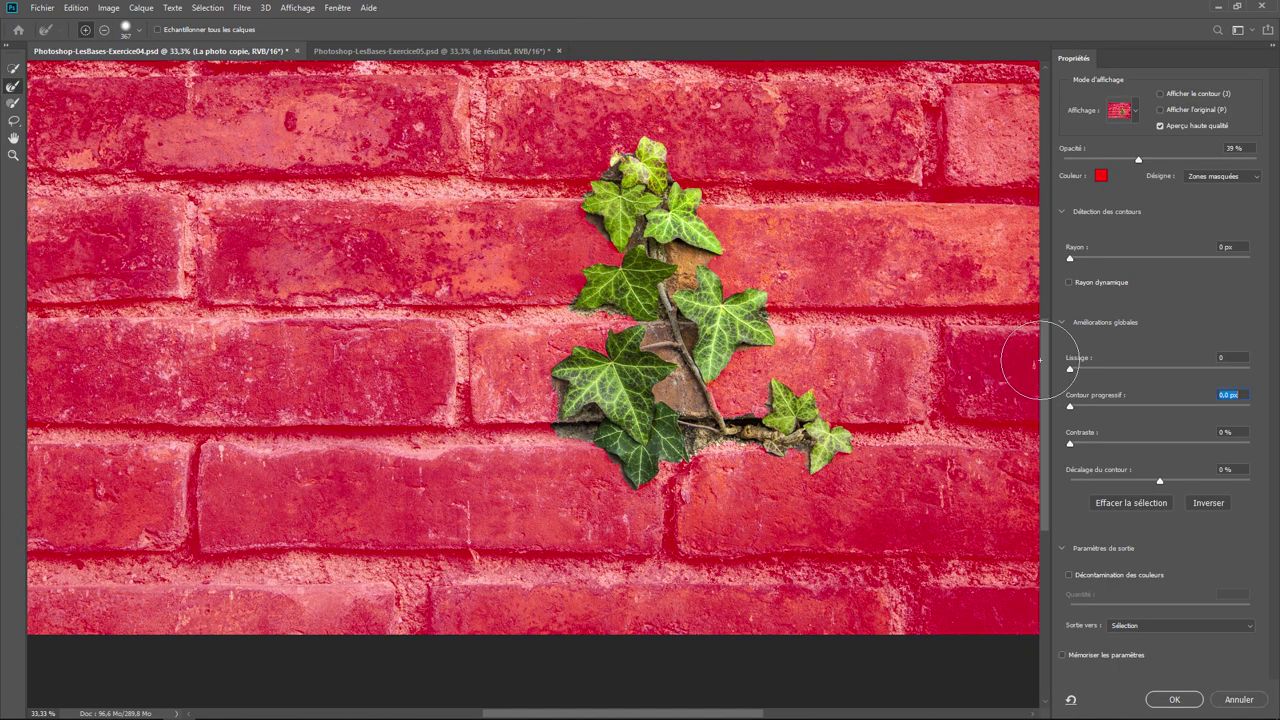
drag(1069, 369, 1117, 369)
drag(1071, 406, 1090, 410)
click(1178, 700)
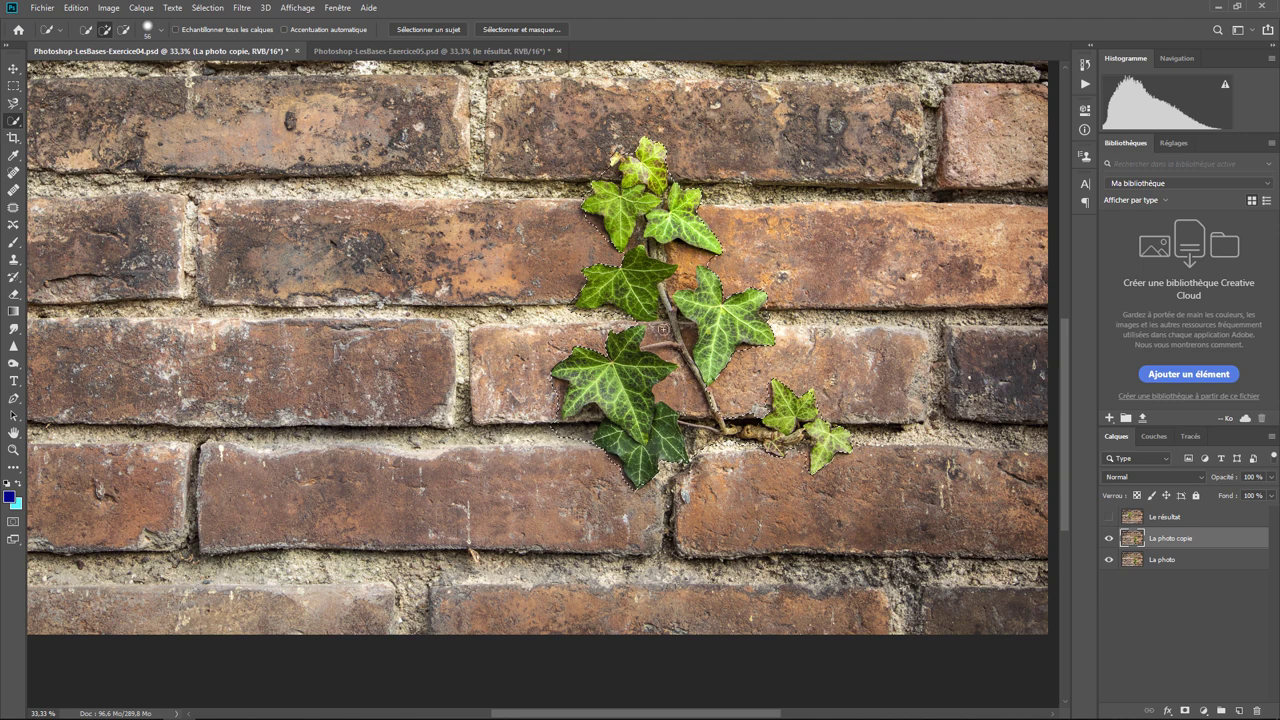
right_click(675, 322)
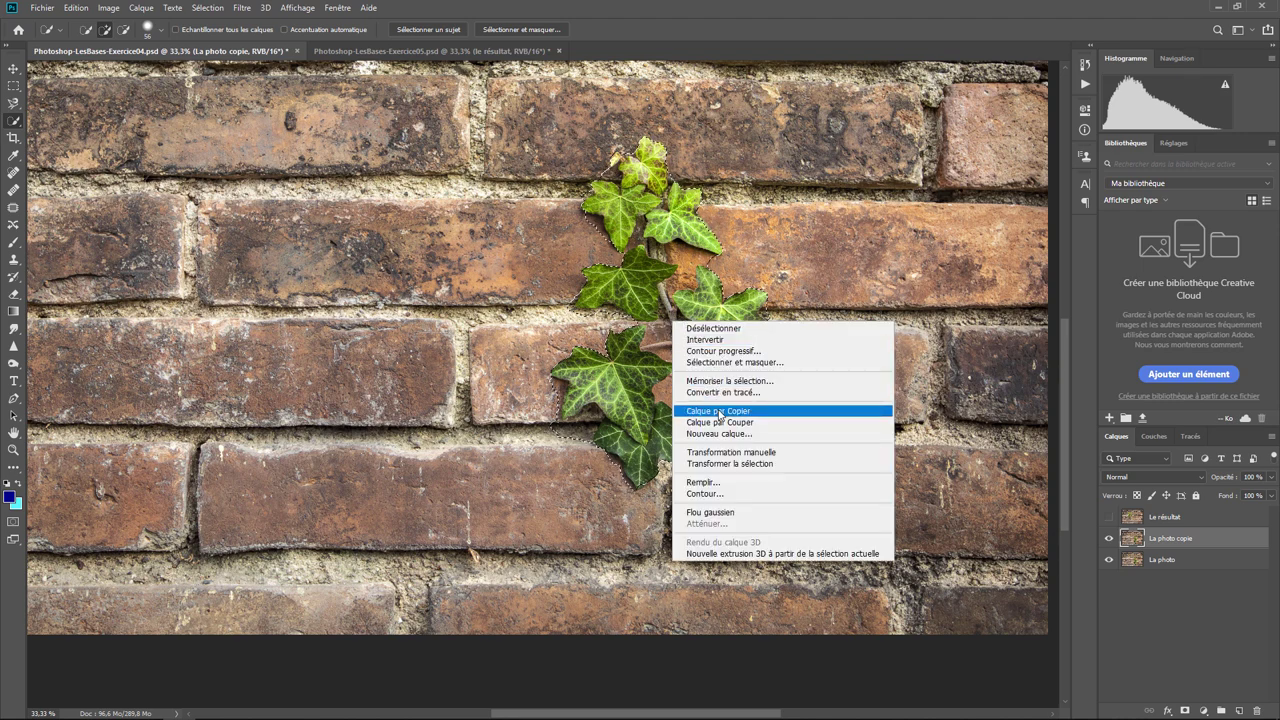
Copy the ivy to a new layer, Calque 1, and position it higher on the wall left of the original.
click(719, 411)
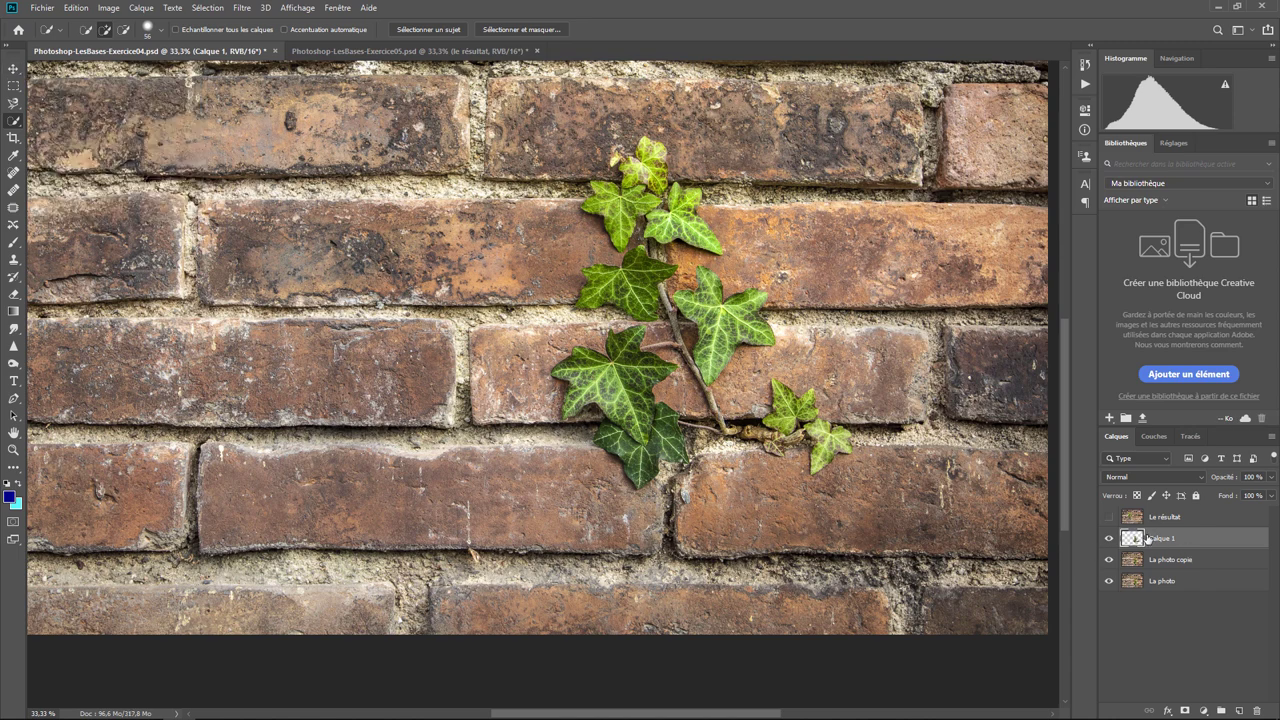
click(15, 69)
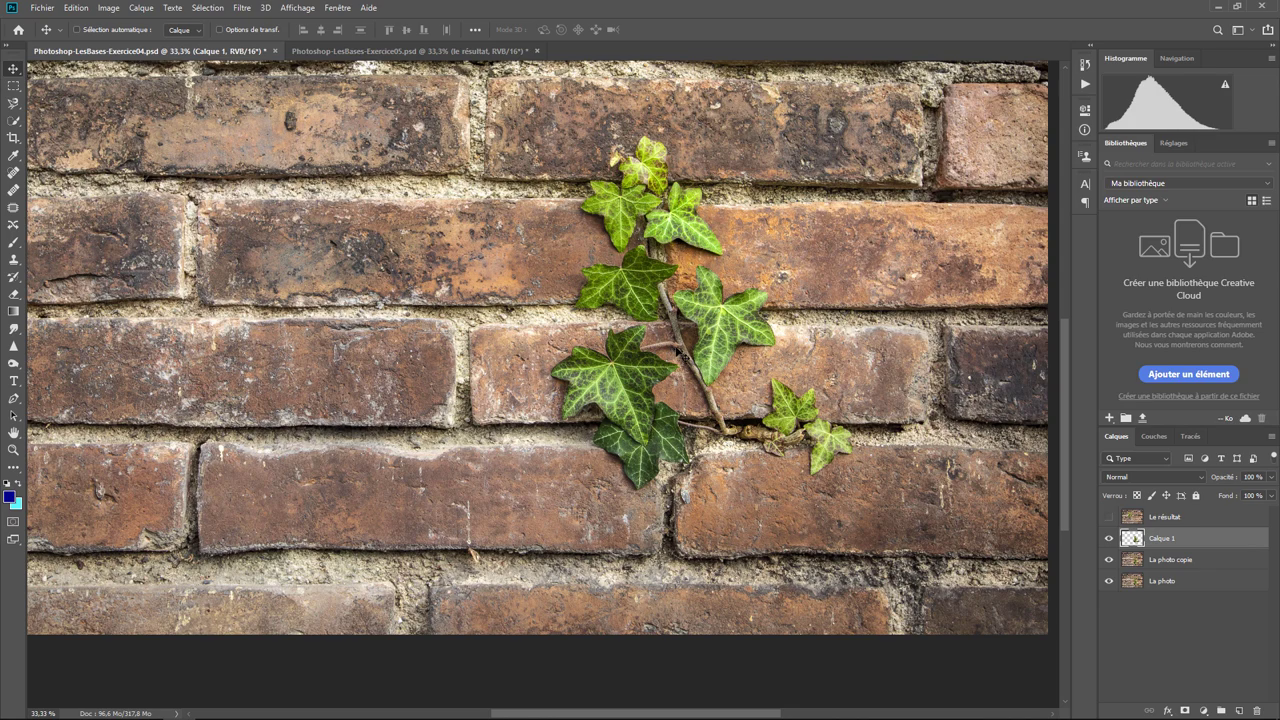
drag(682, 355, 324, 338)
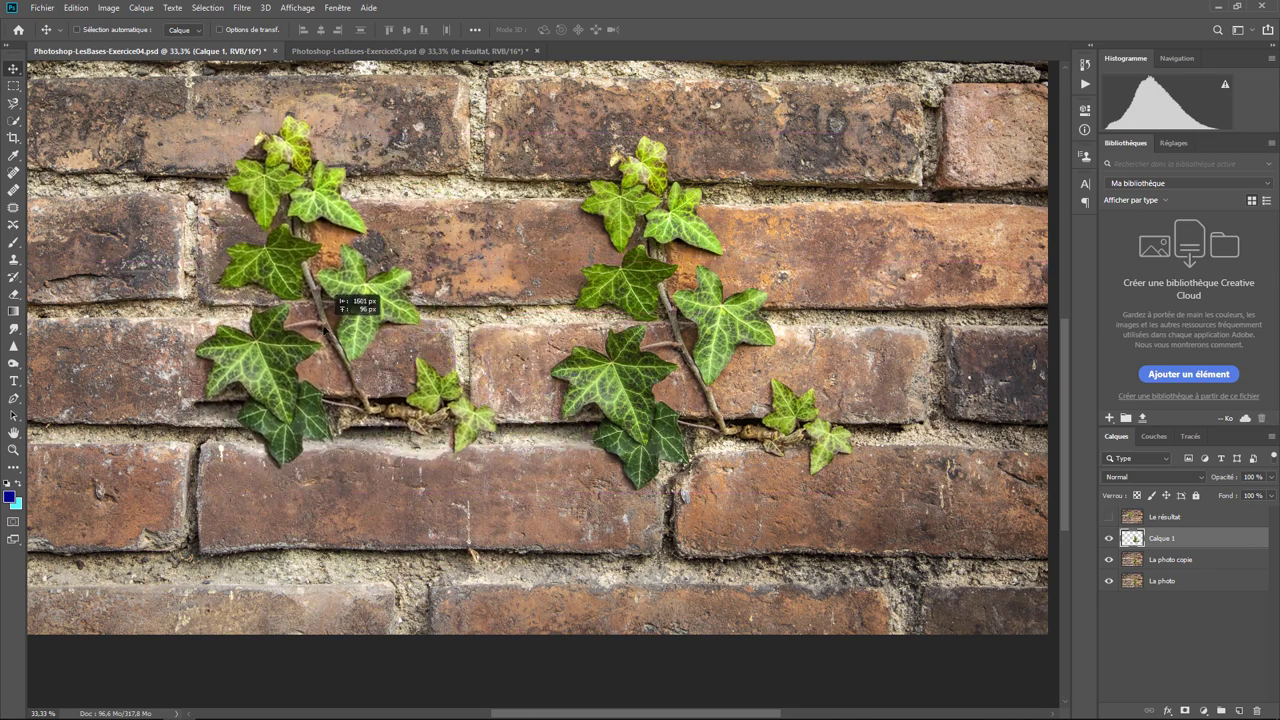
drag(328, 292, 330, 294)
key(ctrl+minus)
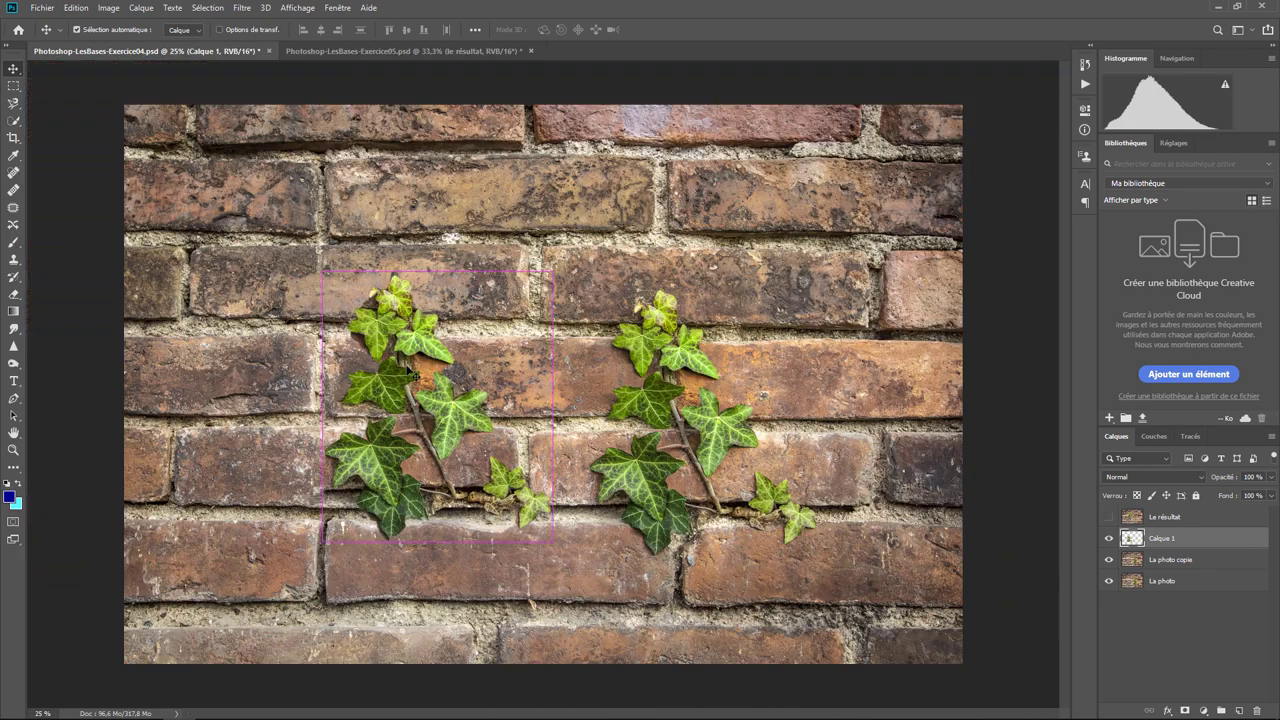
key(ctrl+minus)
mouse_move(490, 420)
mouse_down()
mouse_move(488, 328)
mouse_move(489, 367)
mouse_up()
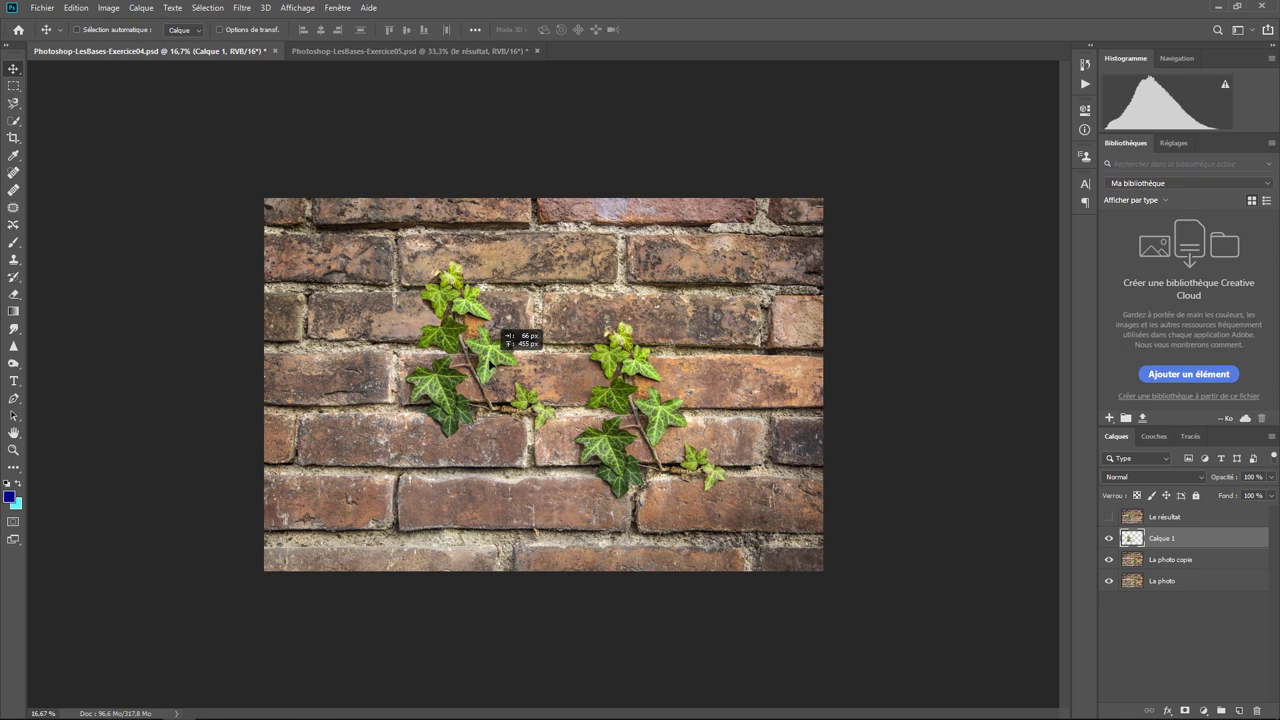
drag(489, 367, 494, 367)
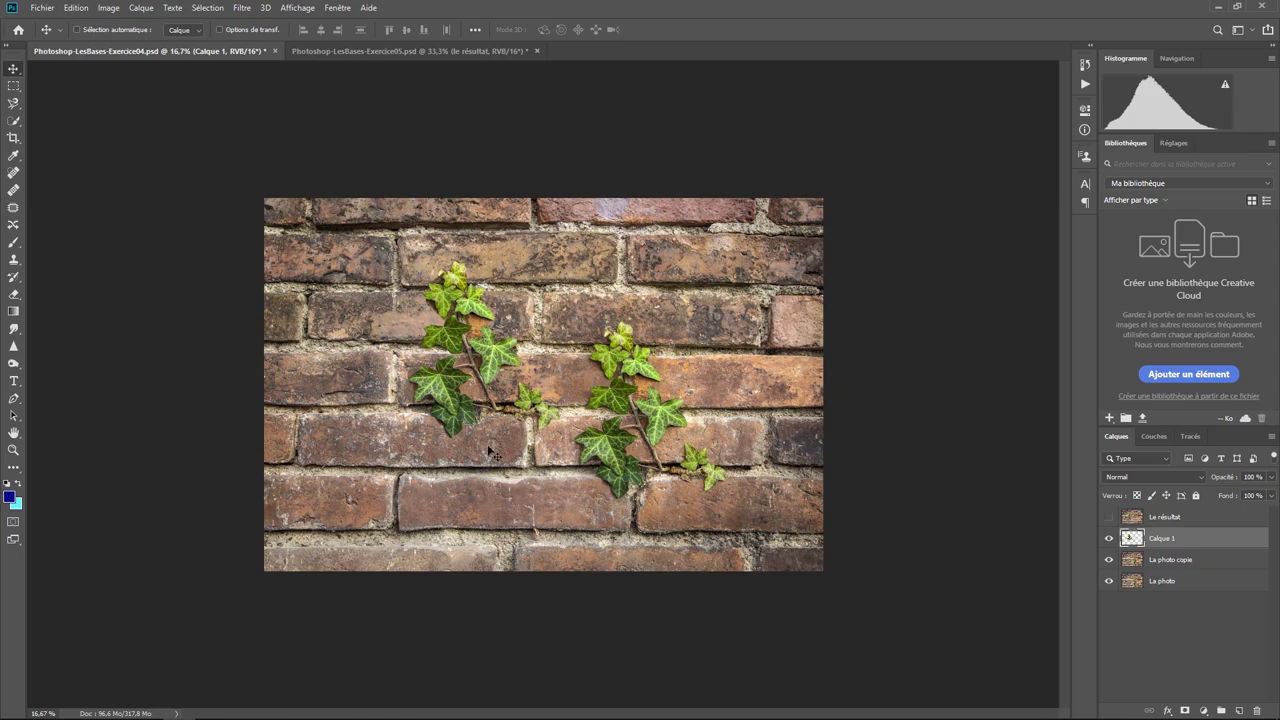
key(ctrl+plus)
key(ctrl+plus)
key(ctrl+plus)
key(ctrl+plus)
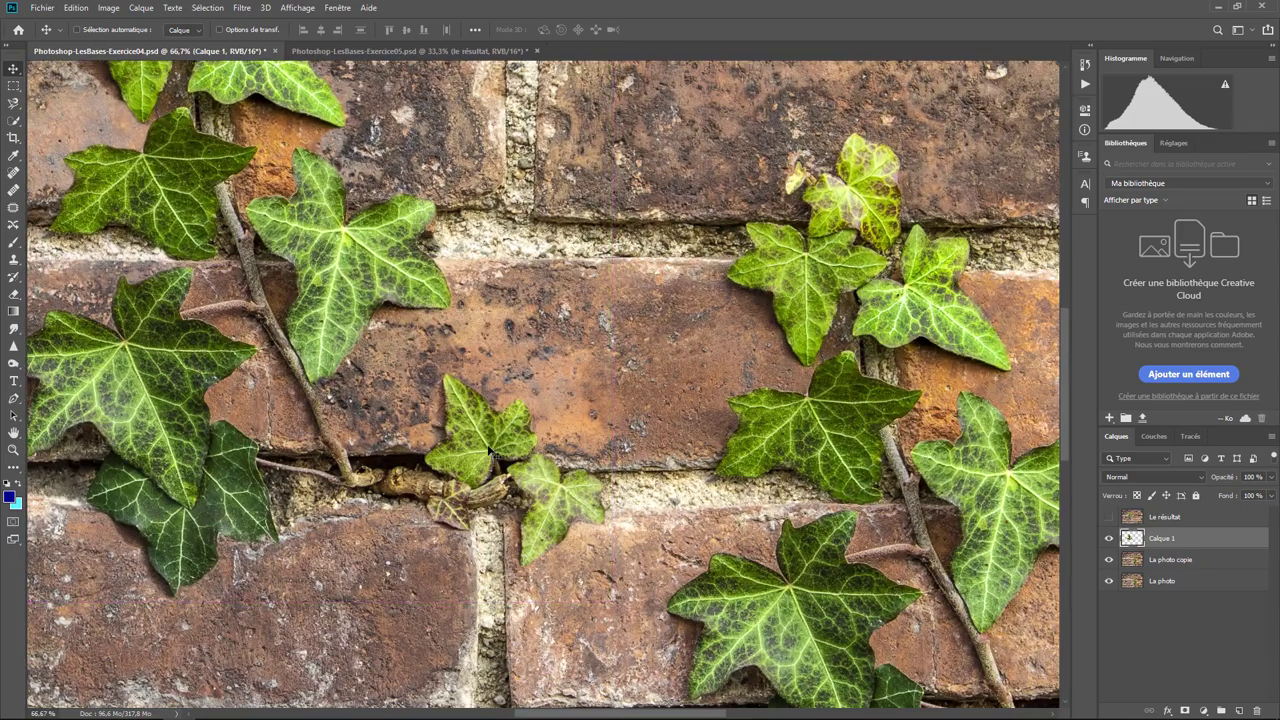
Inspect the brick around the left ivy copy up close, readying the Clone Stamp.
drag(437, 468, 690, 436)
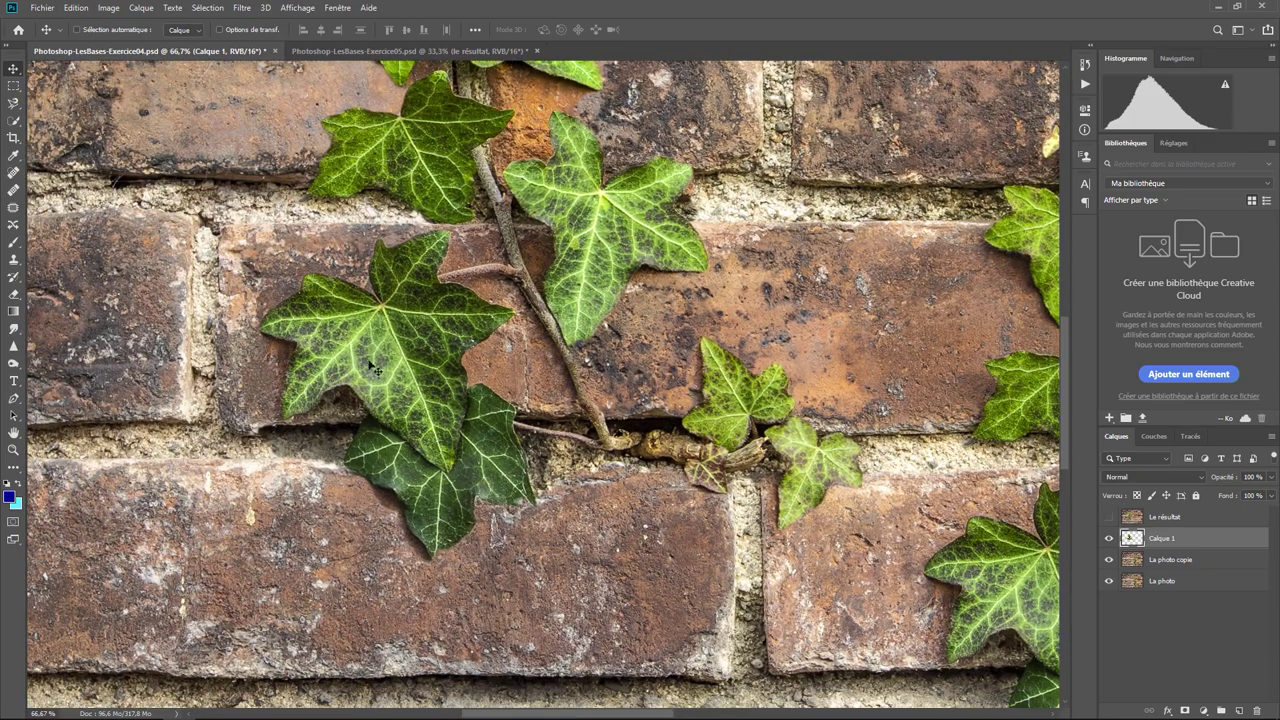
scroll(370, 420, up, 5)
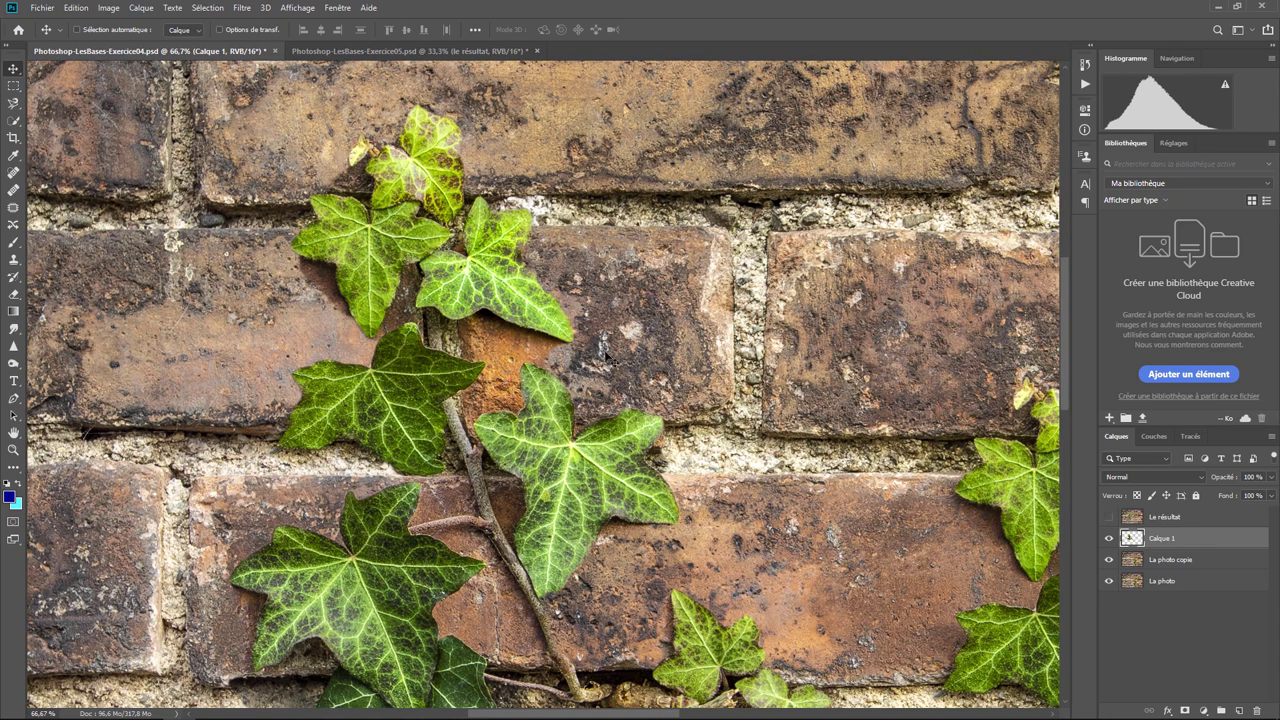
scroll(478, 350, up, 2)
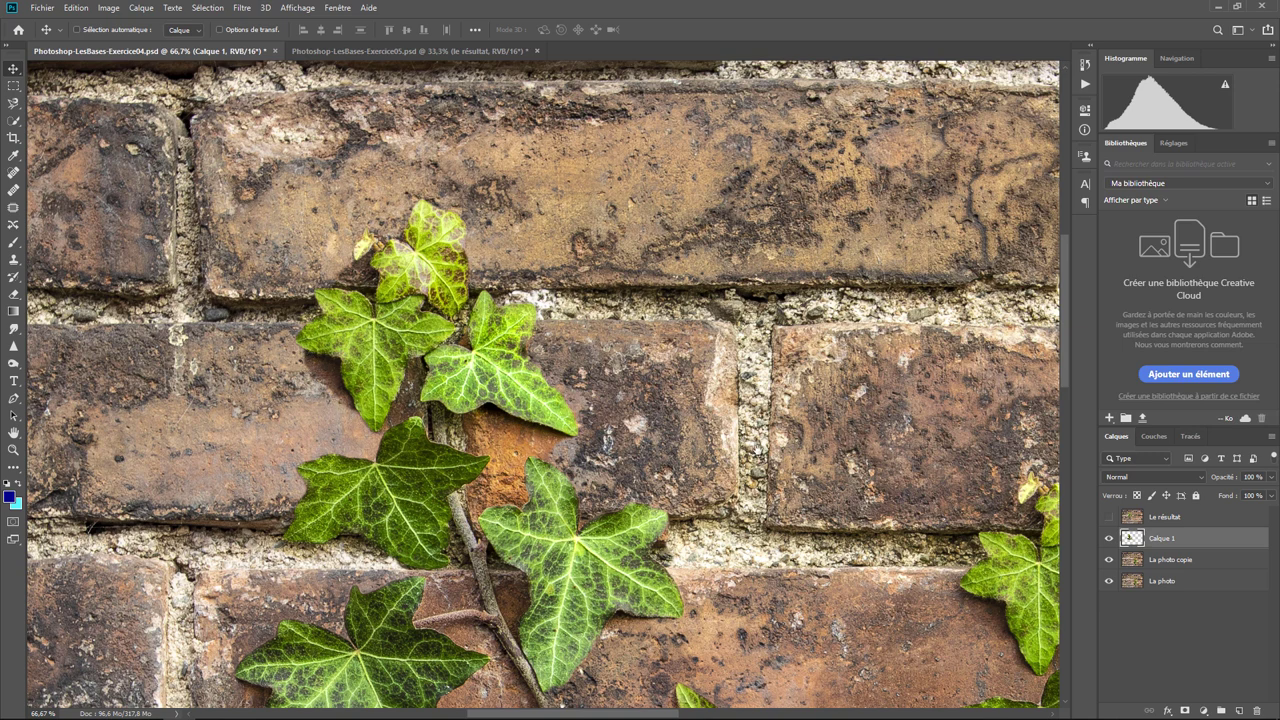
drag(955, 617, 840, 522)
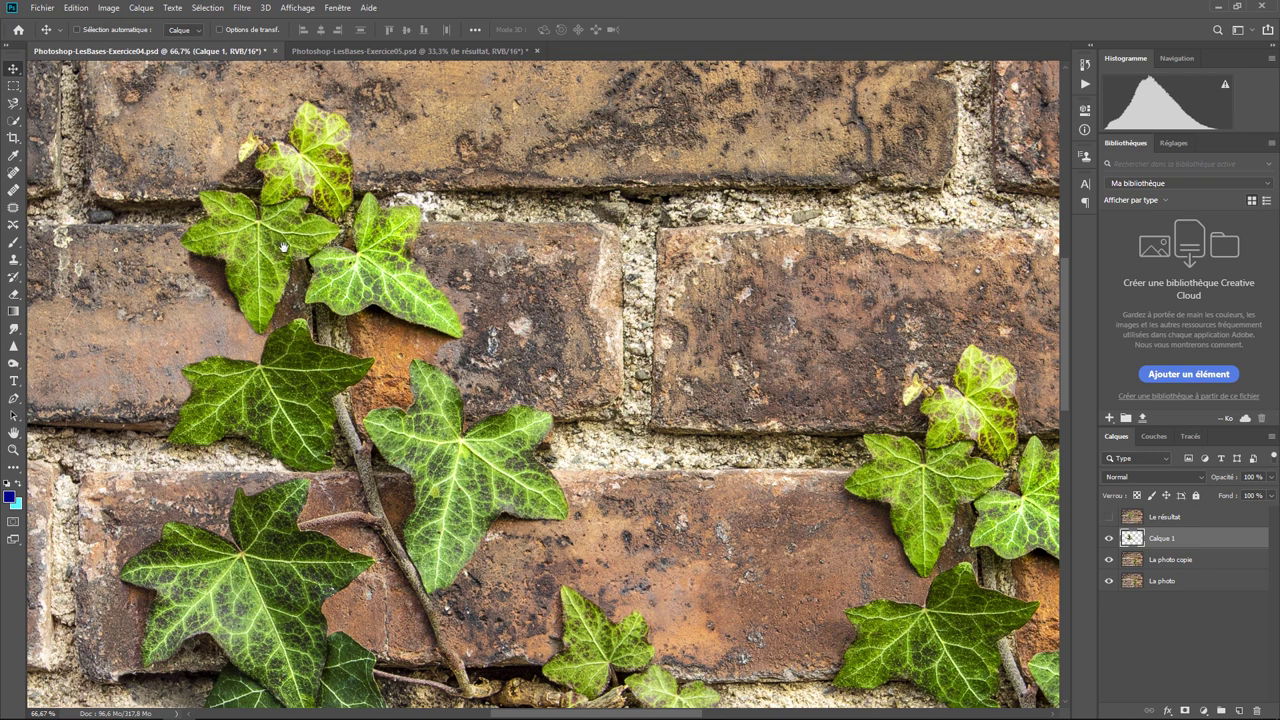
drag(283, 246, 315, 385)
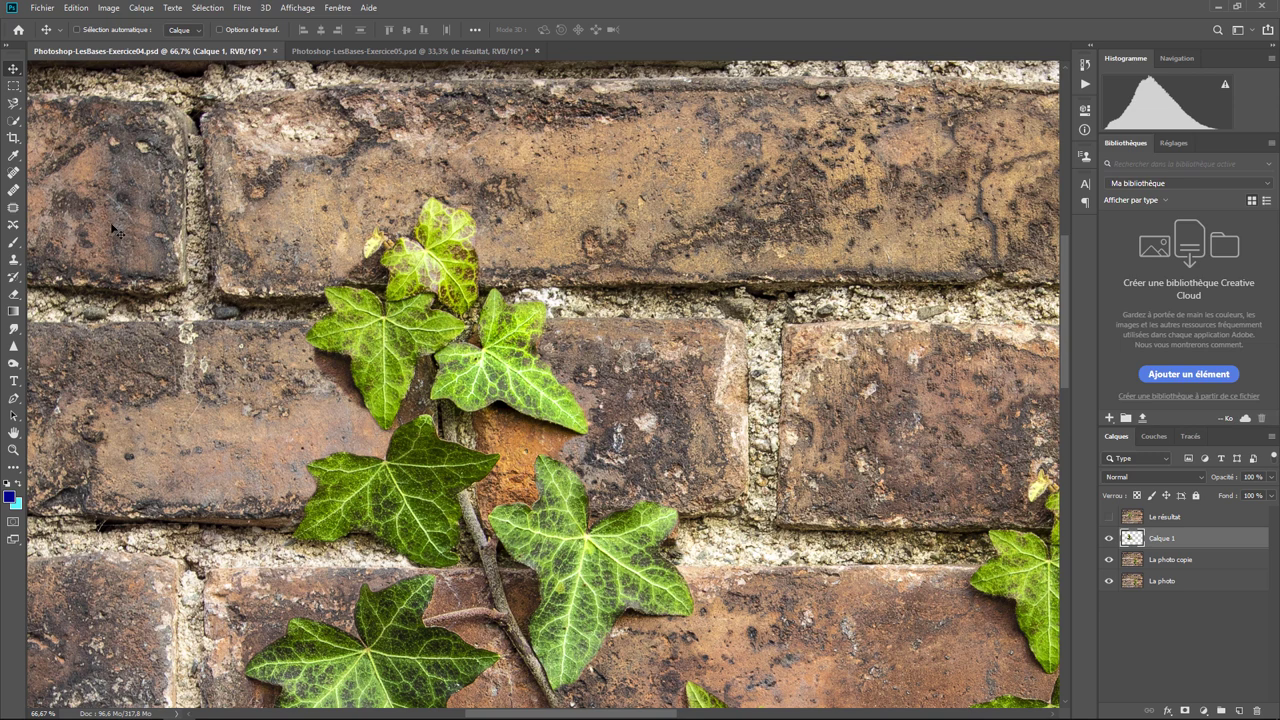
click(14, 259)
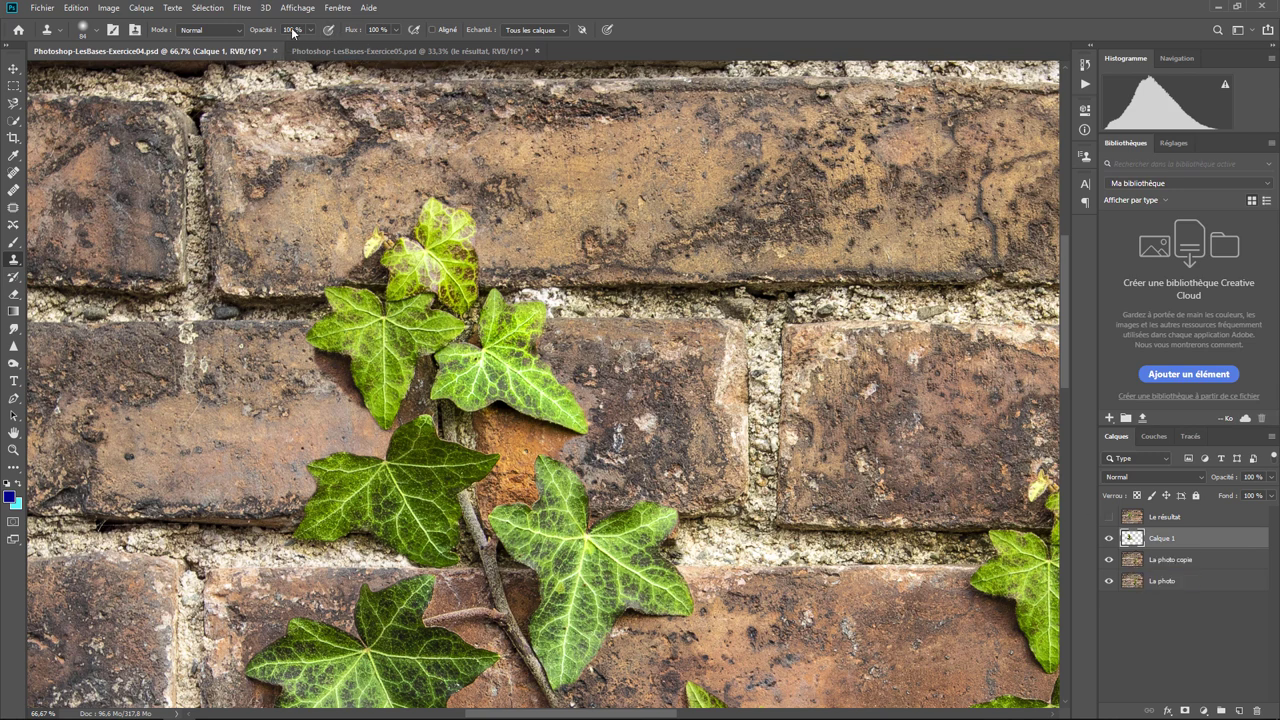
Keep the soft 84 px brush and clone brick over the orange patch on Calque 1.
click(97, 31)
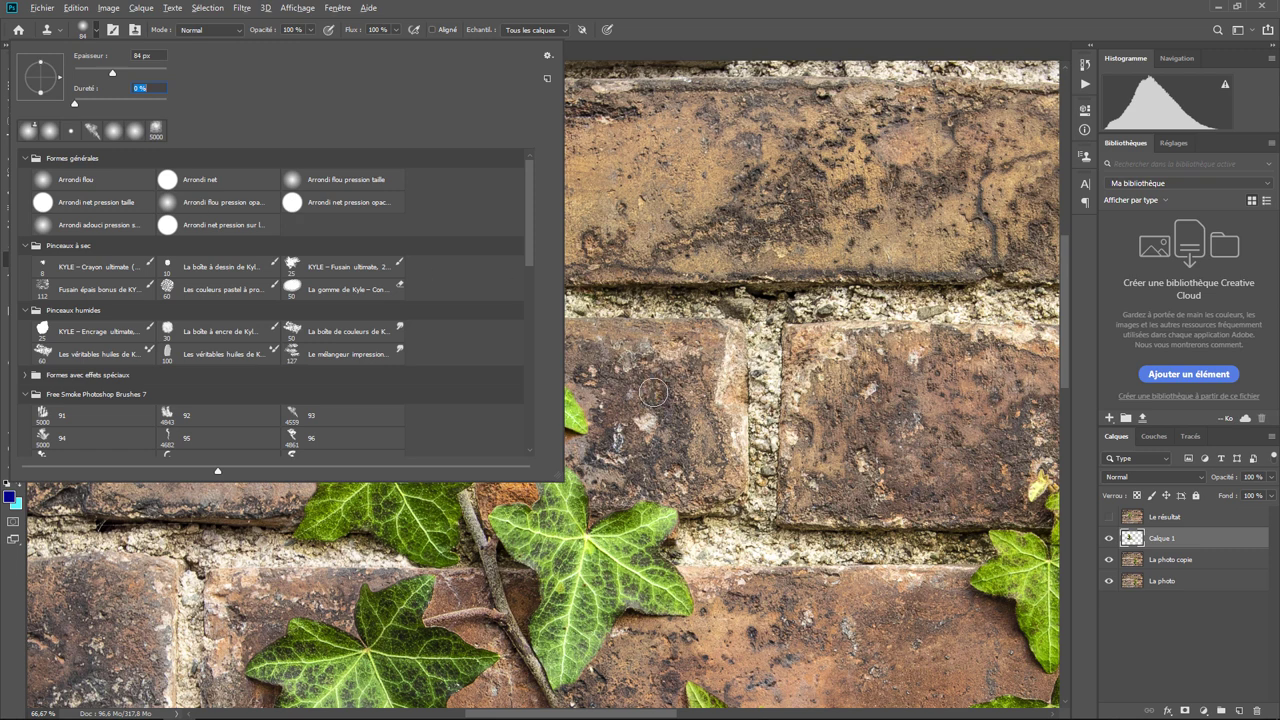
key(Return)
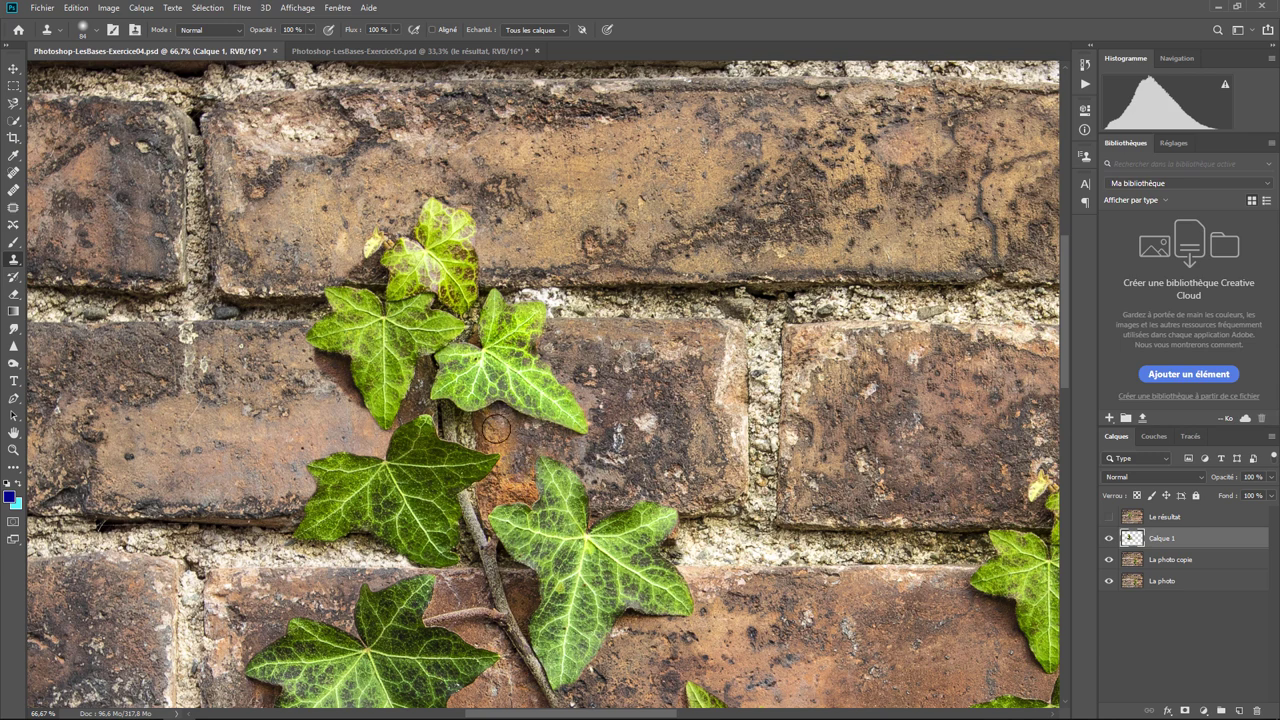
mouse_move(495, 429)
mouse_down()
mouse_move(501, 487)
mouse_move(561, 489)
mouse_up()
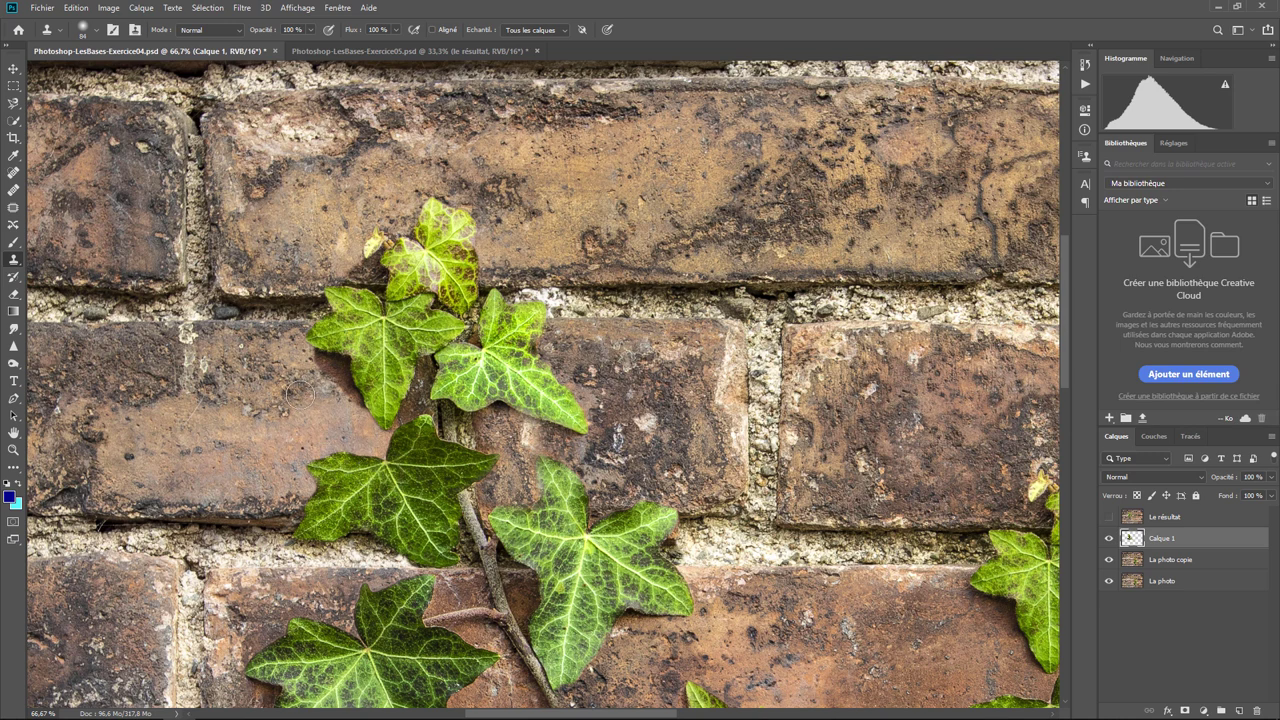
drag(300, 394, 452, 466)
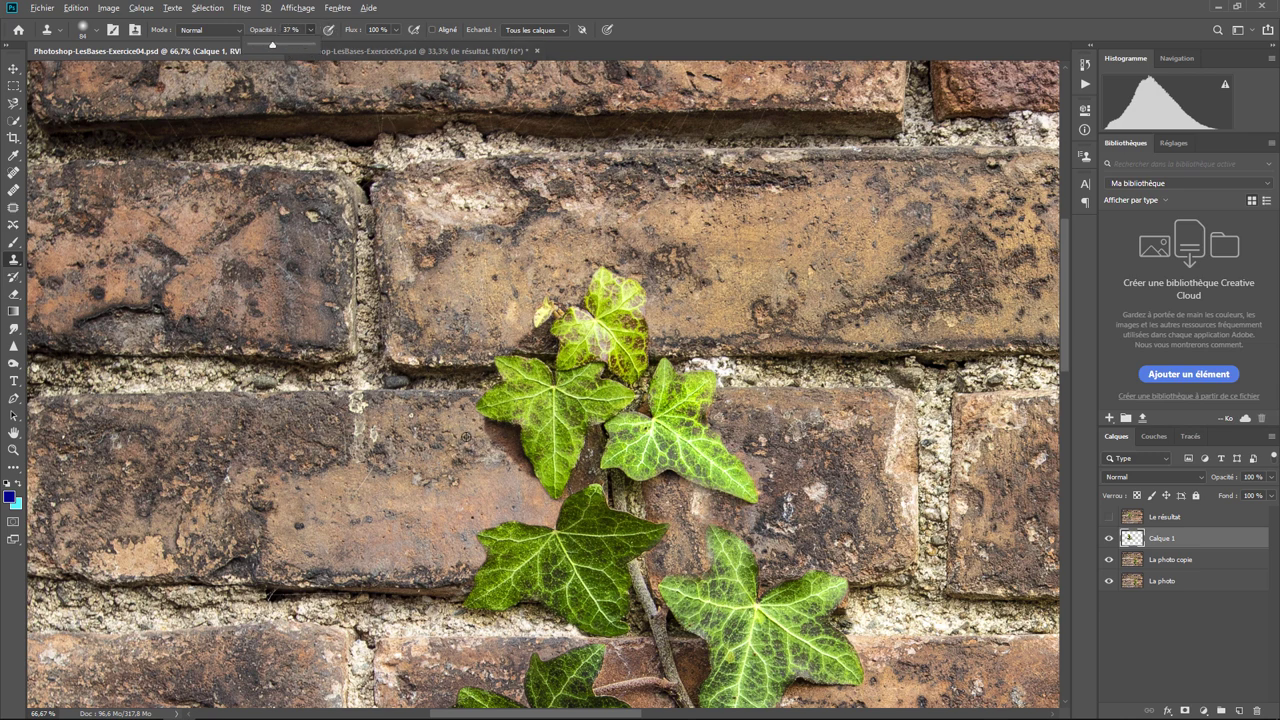
Lower cloning opacity to 37% and clone brick texture beside the leaves.
click(468, 440)
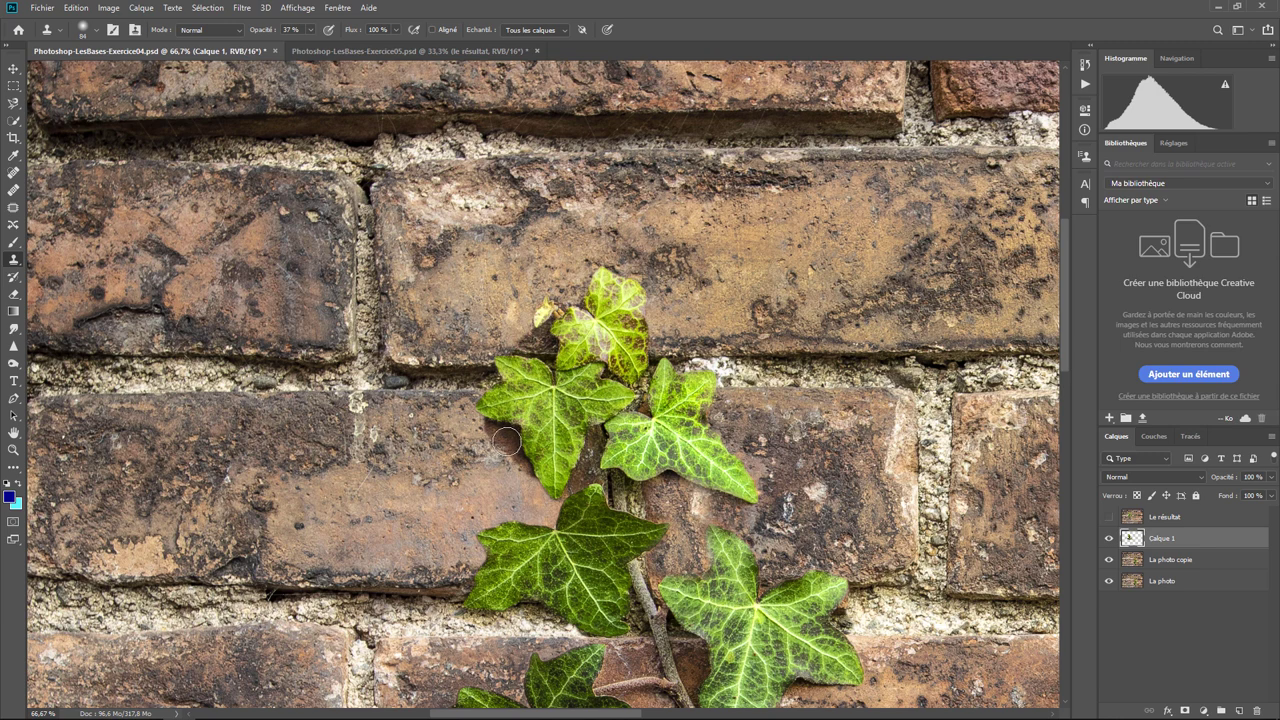
mouse_move(488, 450)
mouse_down()
mouse_move(442, 429)
mouse_move(420, 450)
mouse_up()
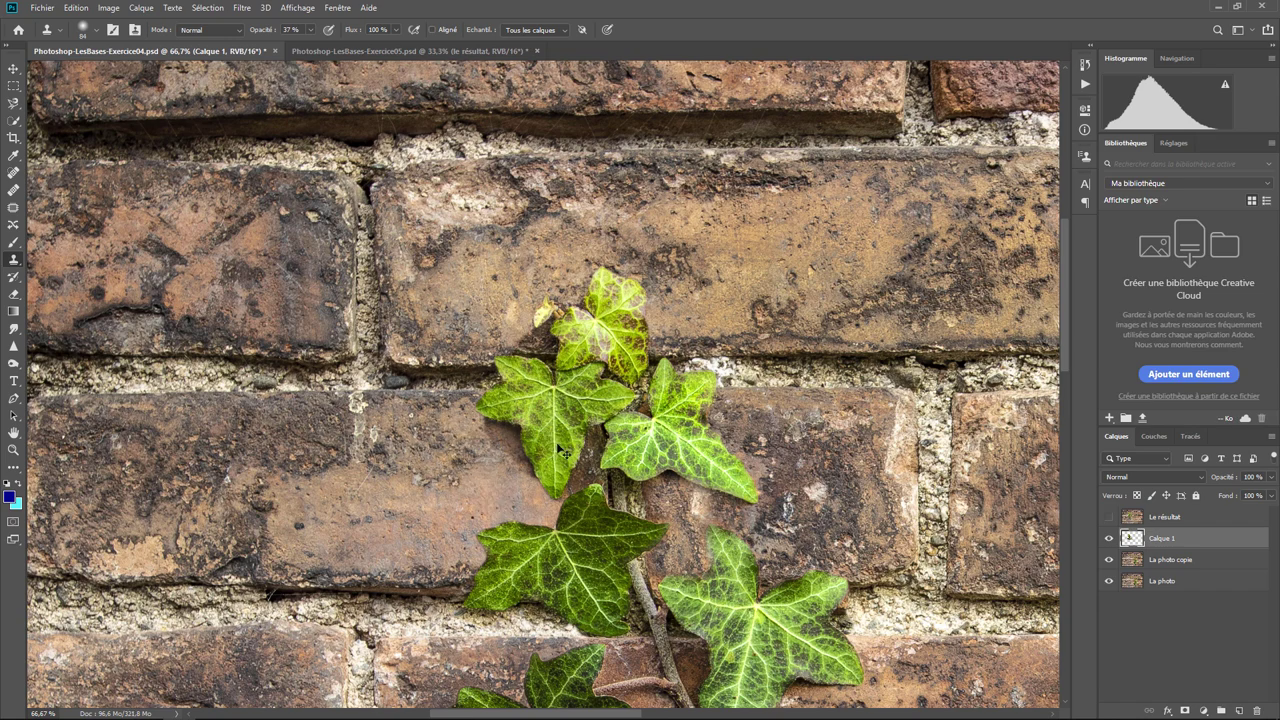
key(ctrl+minus)
key(ctrl+minus)
key(ctrl+minus)
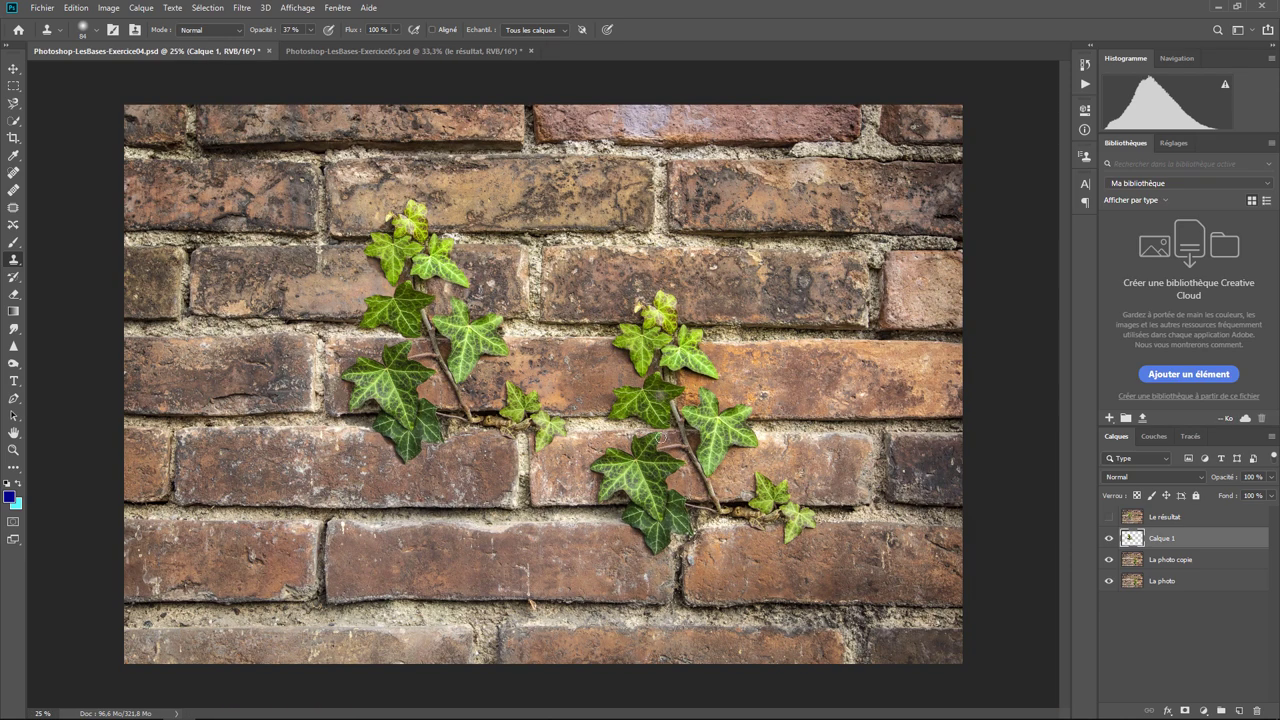
On La photo copie at 66.7% zoom, clone brick at 100% opacity over the right sprig's topmost leaf.
click(1167, 566)
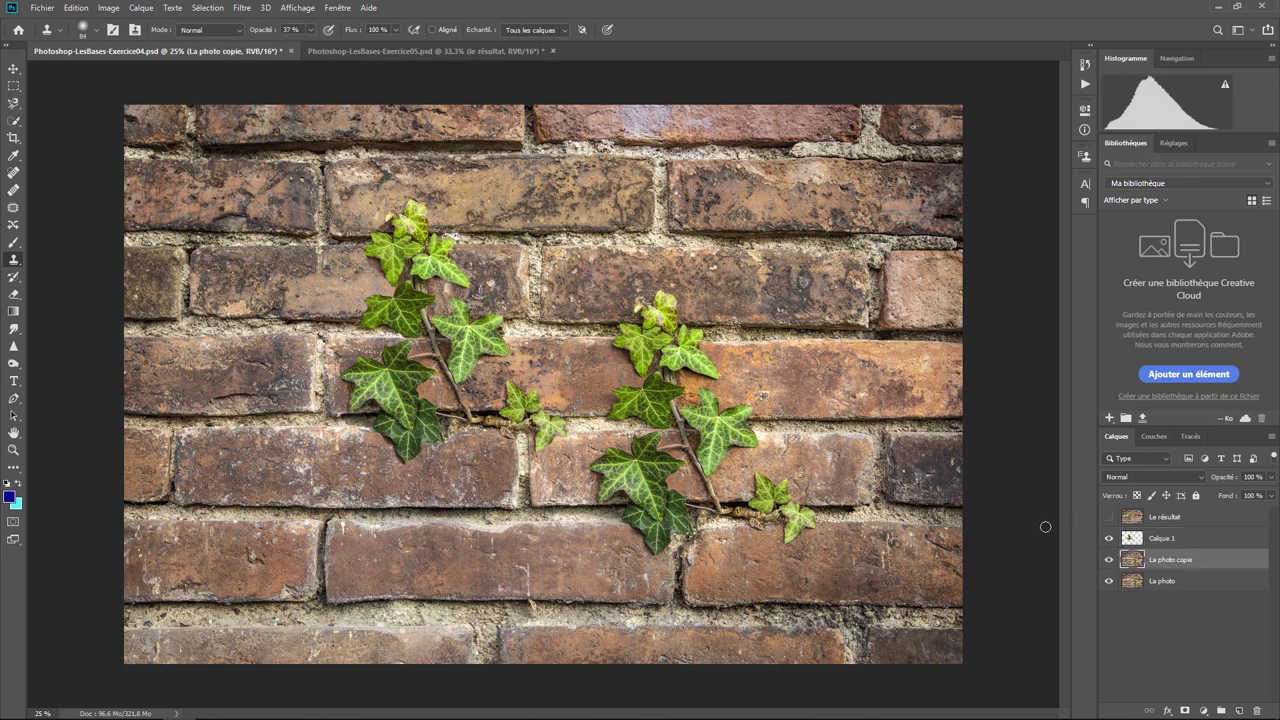
key(ctrl+plus)
key(ctrl+plus)
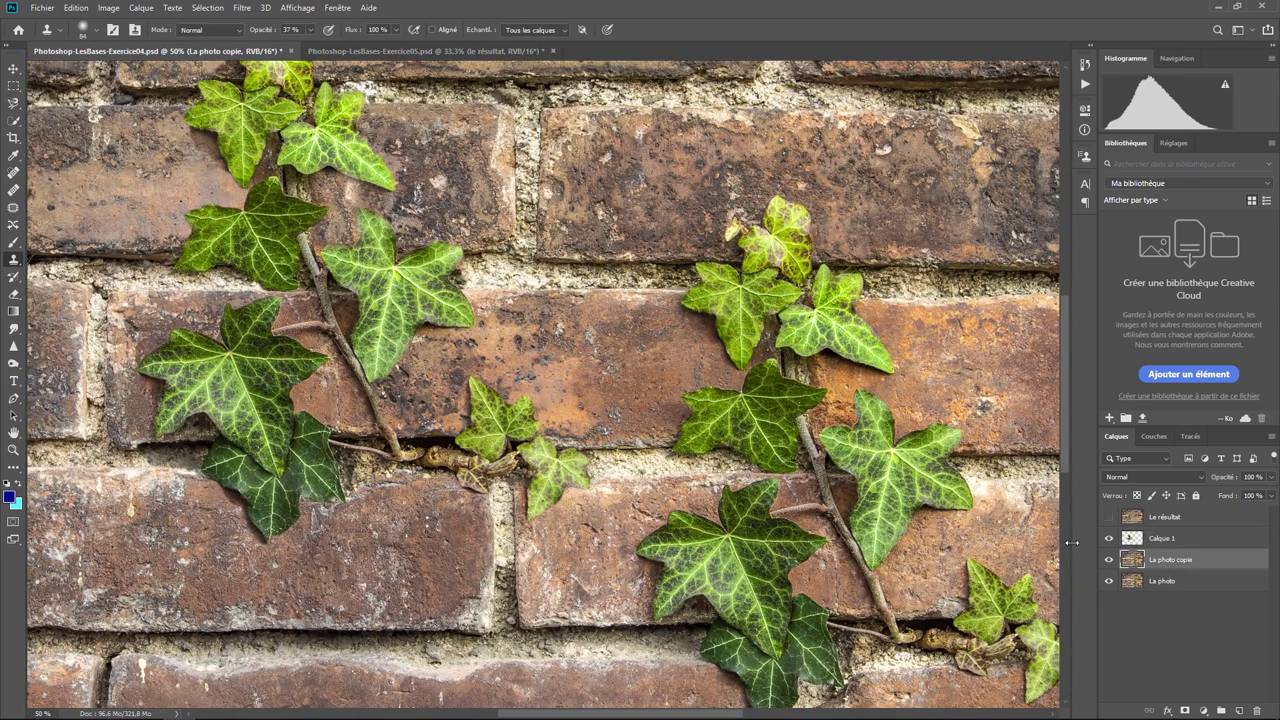
drag(955, 505, 660, 410)
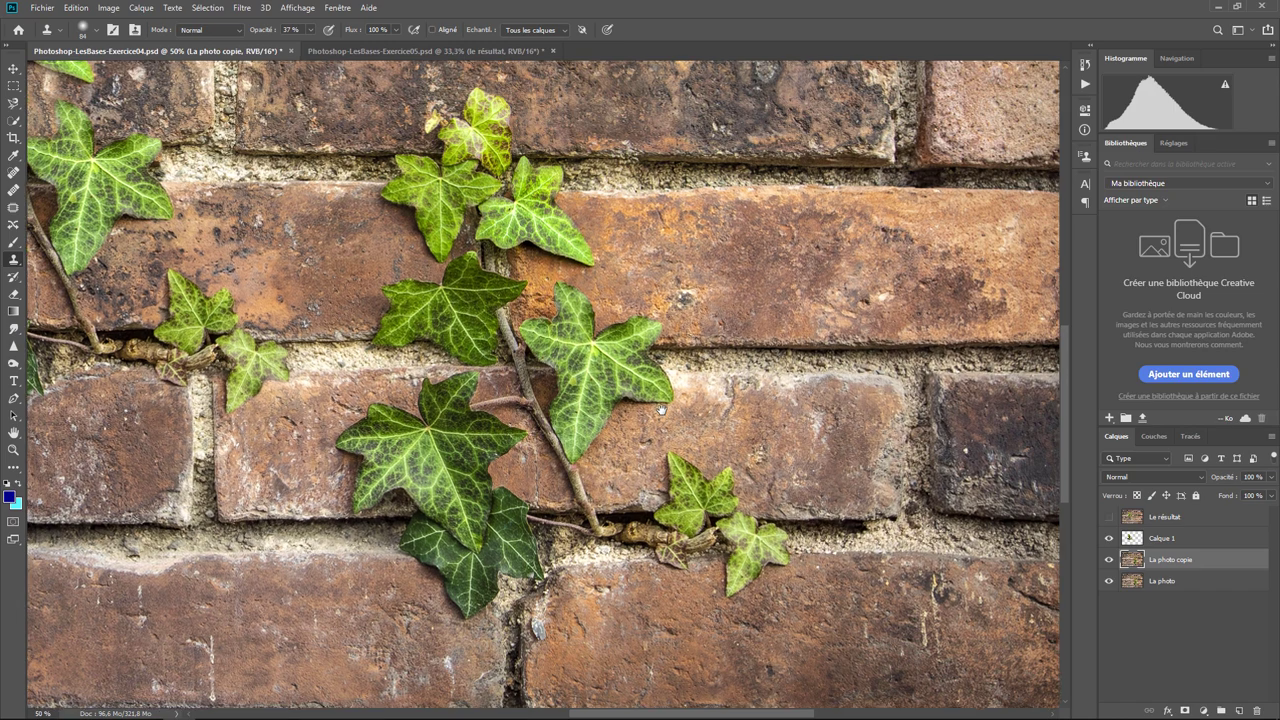
key(ctrl+plus)
drag(549, 217, 674, 472)
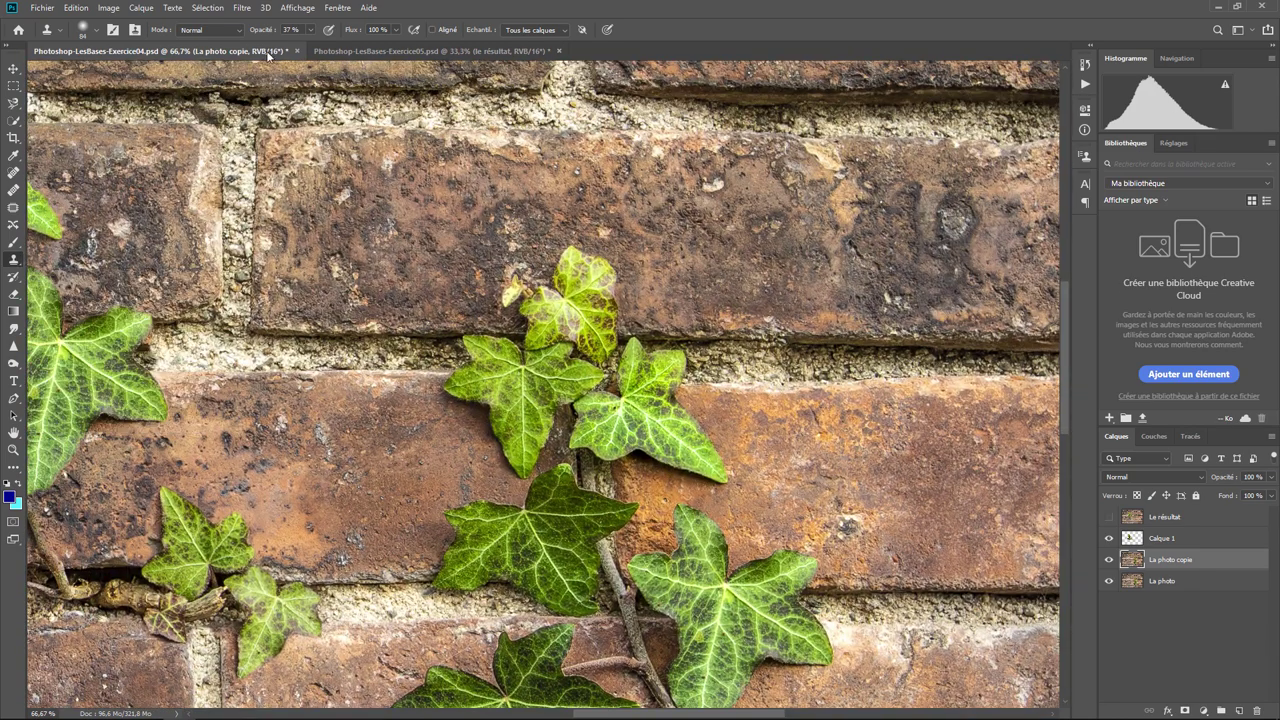
click(311, 31)
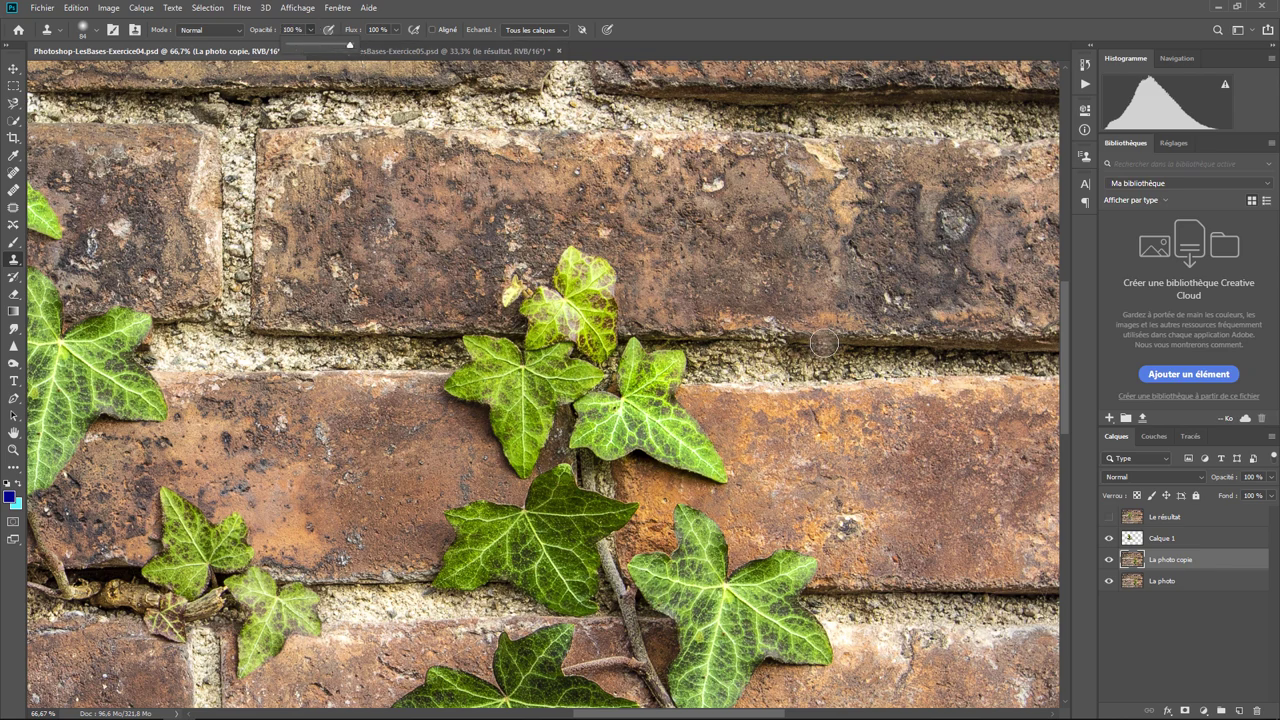
click(689, 333)
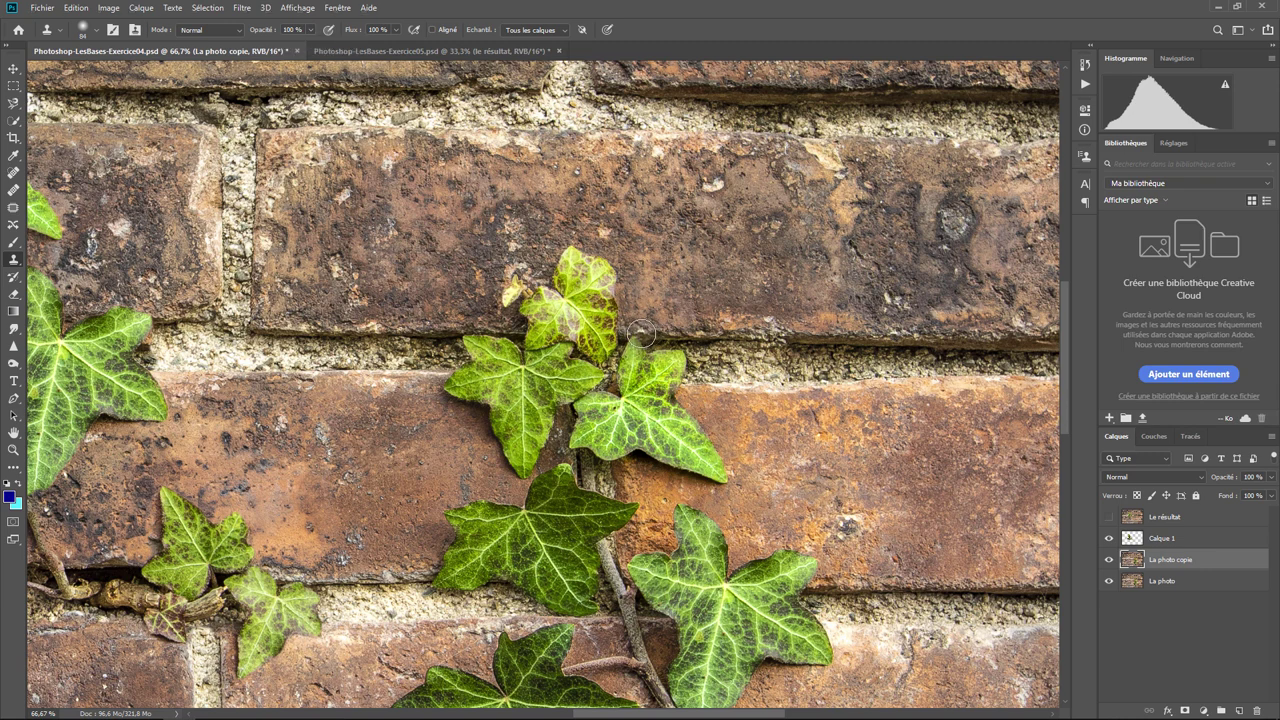
mouse_move(640, 337)
mouse_down()
mouse_move(508, 309)
mouse_move(610, 290)
mouse_move(590, 270)
mouse_move(600, 305)
mouse_move(600, 260)
mouse_move(610, 298)
mouse_move(523, 327)
mouse_move(569, 340)
mouse_move(477, 343)
mouse_move(690, 355)
mouse_move(600, 346)
mouse_move(629, 345)
mouse_up()
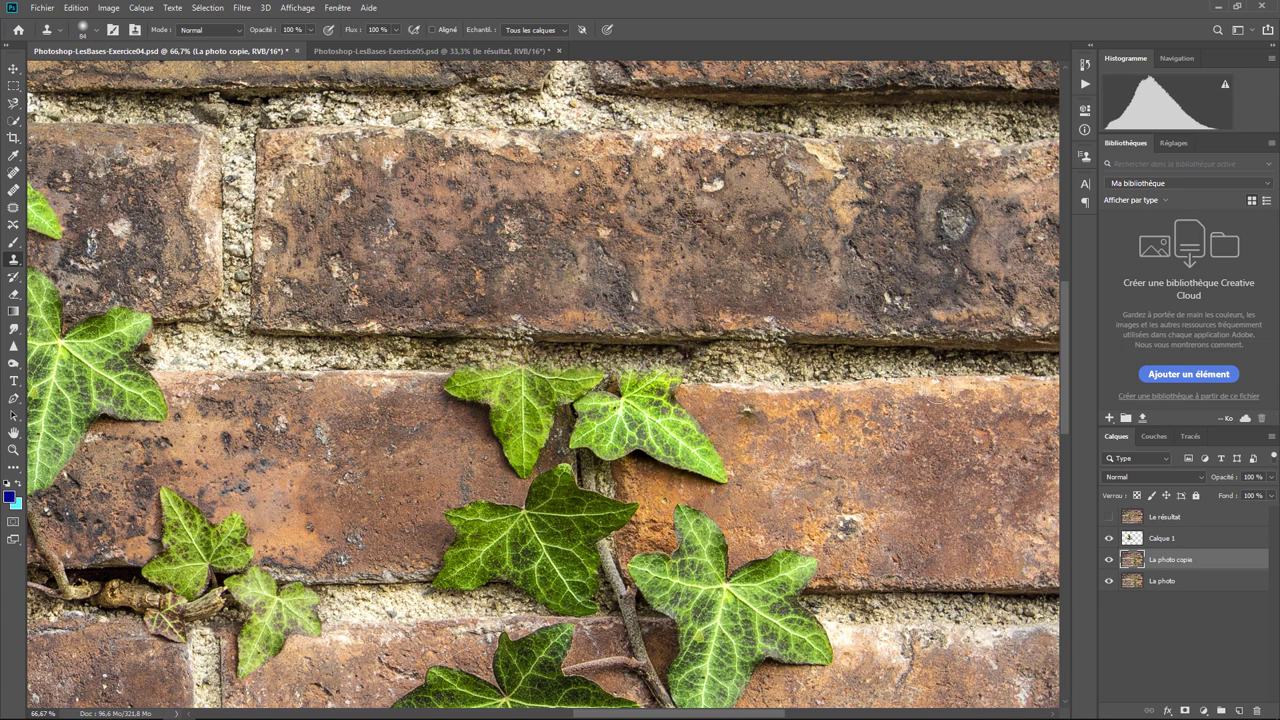
Clone brick over the upper leaves' top edges and right tip, smoothing the mortar line.
drag(808, 500, 608, 410)
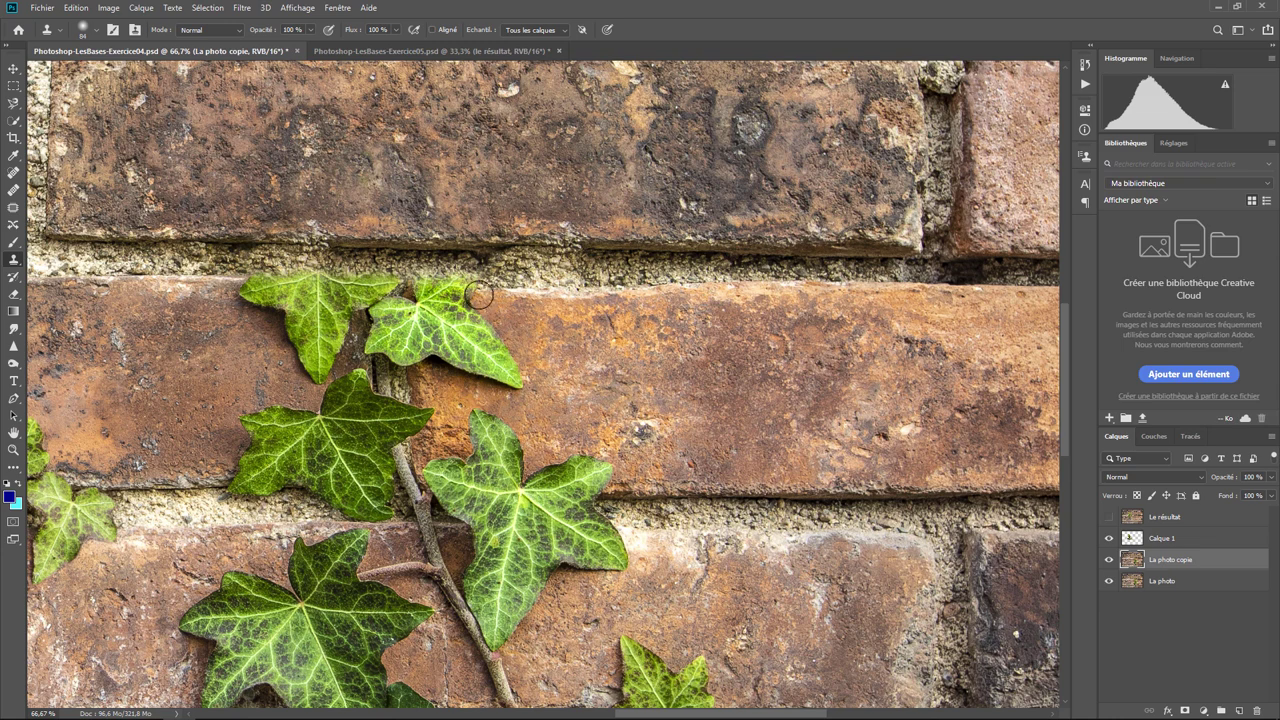
mouse_move(469, 287)
mouse_down()
mouse_move(322, 282)
mouse_move(242, 296)
mouse_move(466, 318)
mouse_move(505, 385)
mouse_move(495, 368)
mouse_up()
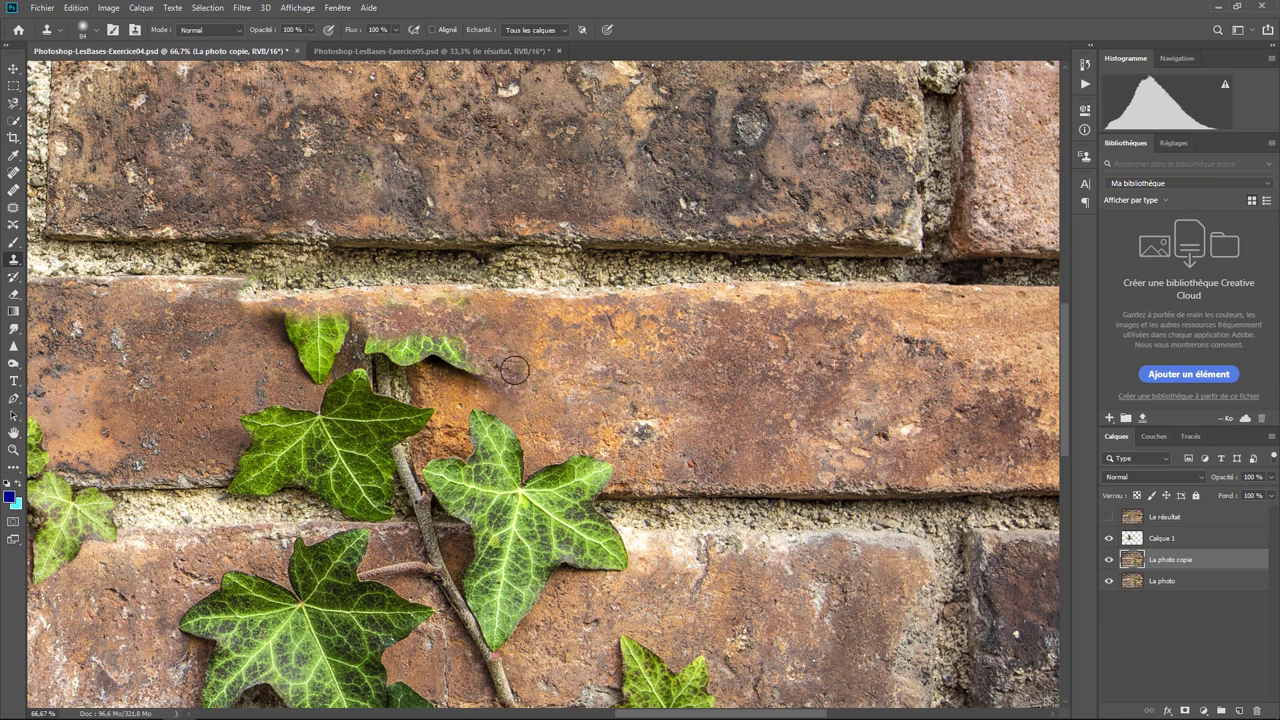
mouse_move(618, 373)
mouse_down()
mouse_move(790, 408)
mouse_move(826, 400)
mouse_up()
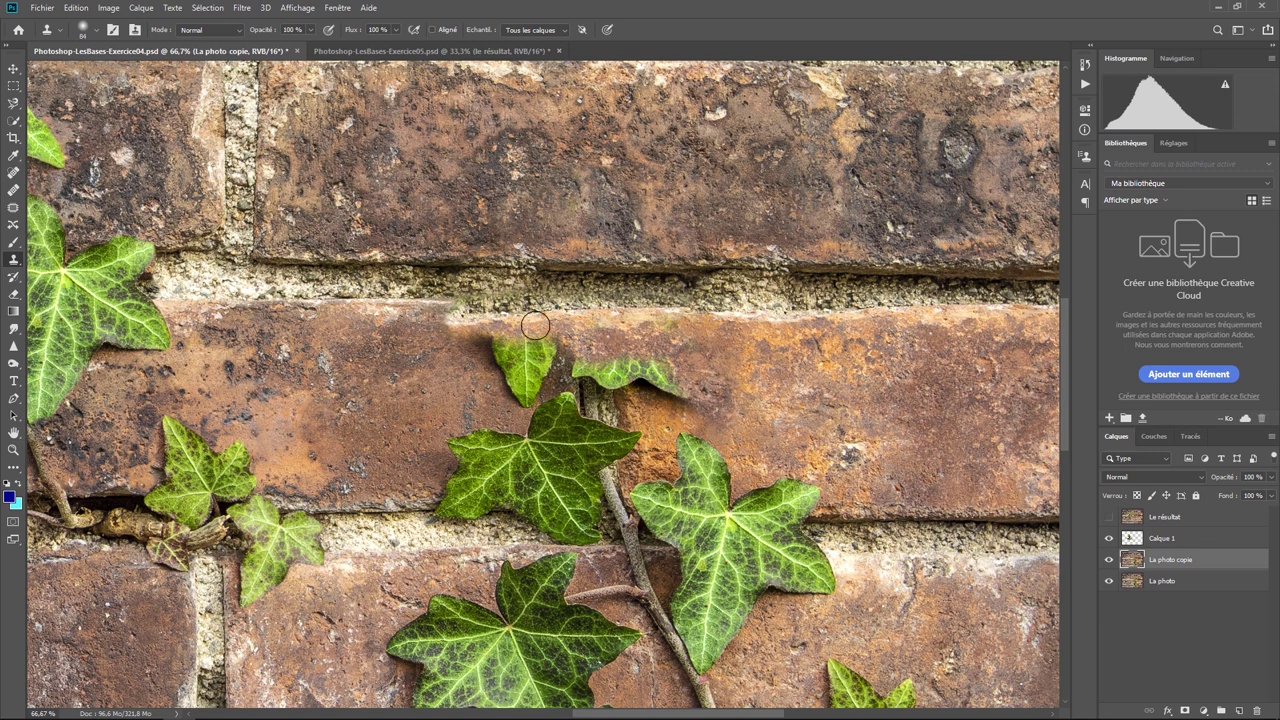
drag(646, 395, 659, 489)
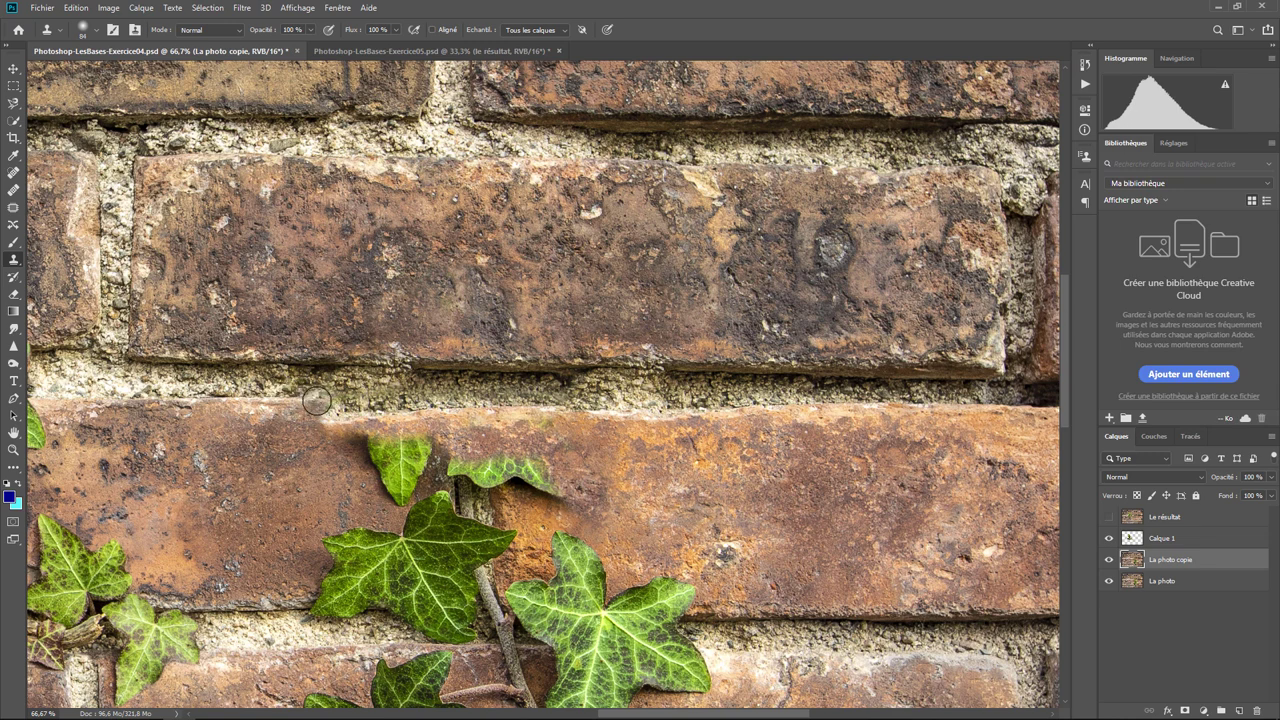
drag(314, 403, 446, 420)
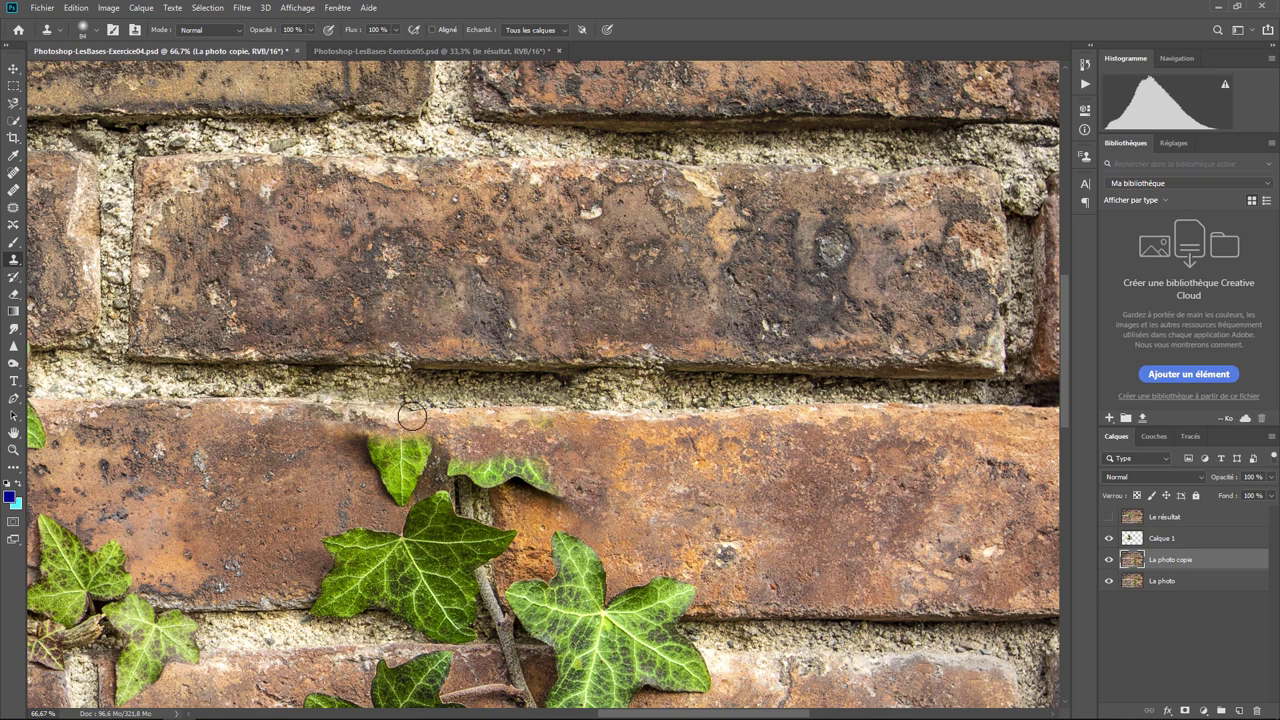
drag(446, 420, 575, 415)
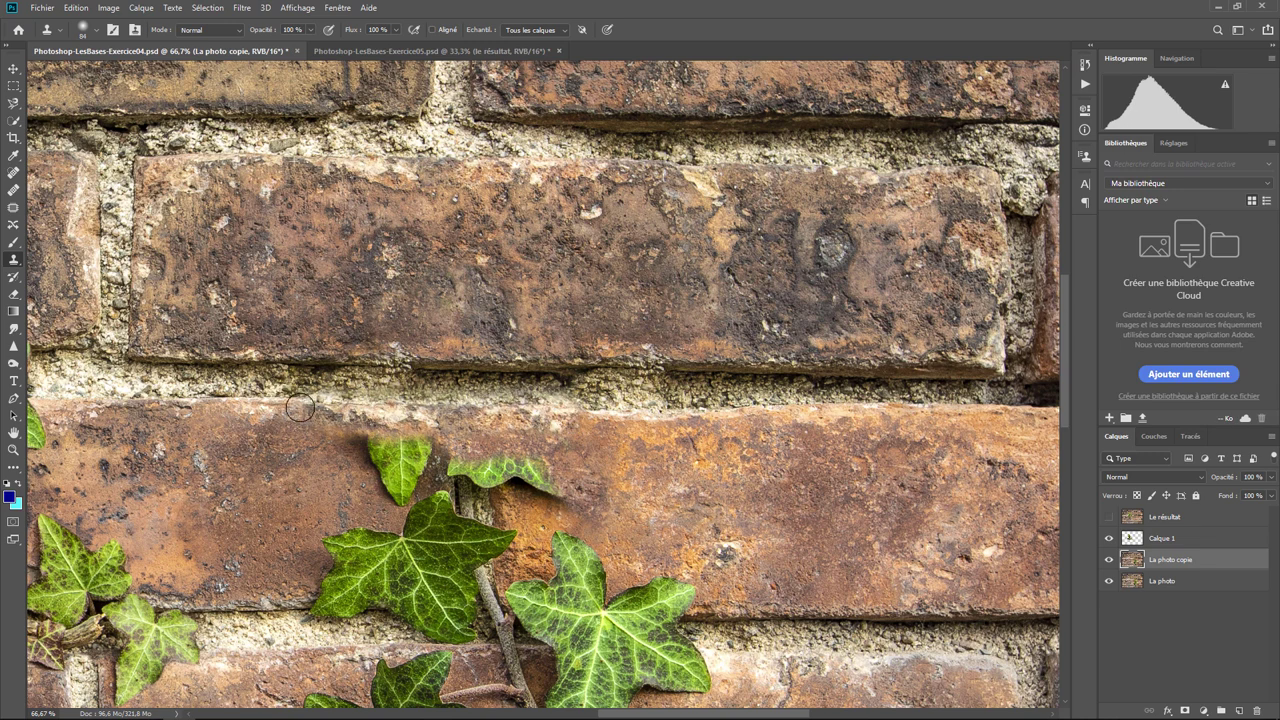
Replace the remaining upper leaf and lobe with brick, painting along the seam.
mouse_move(760, 447)
mouse_down()
mouse_move(772, 412)
mouse_move(759, 367)
mouse_up()
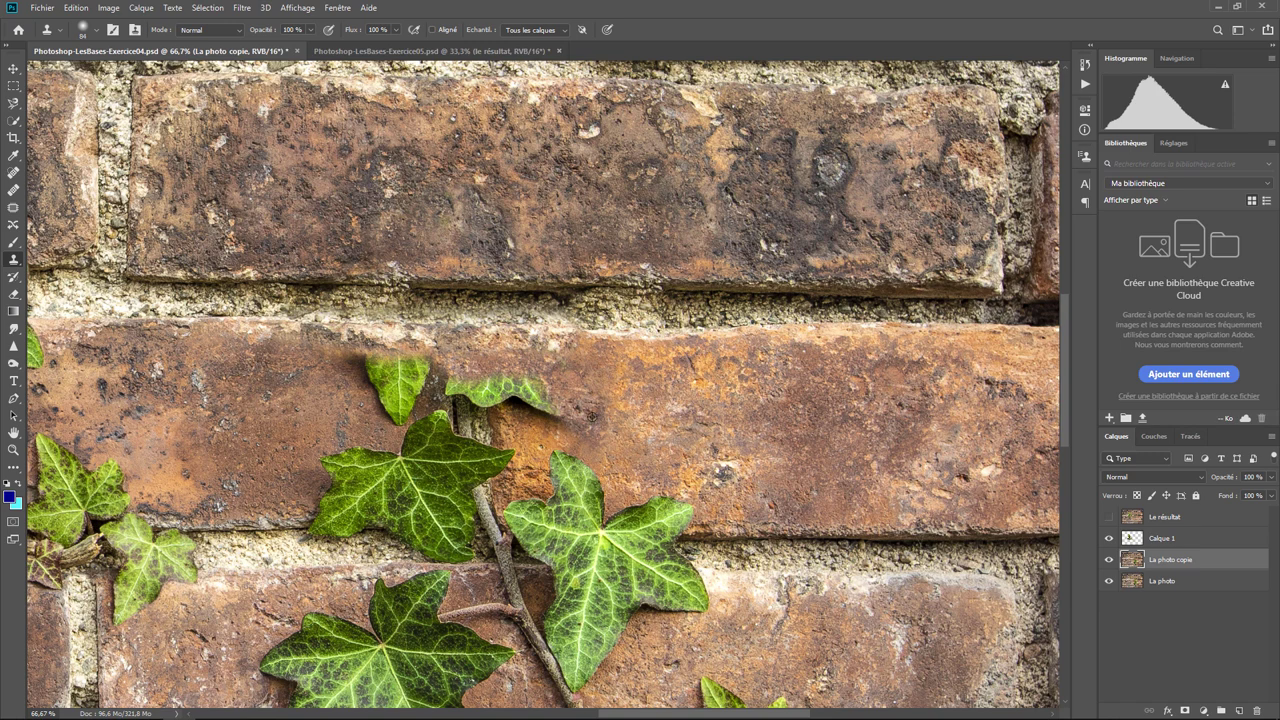
mouse_move(554, 386)
mouse_down()
mouse_move(493, 438)
mouse_move(491, 456)
mouse_up()
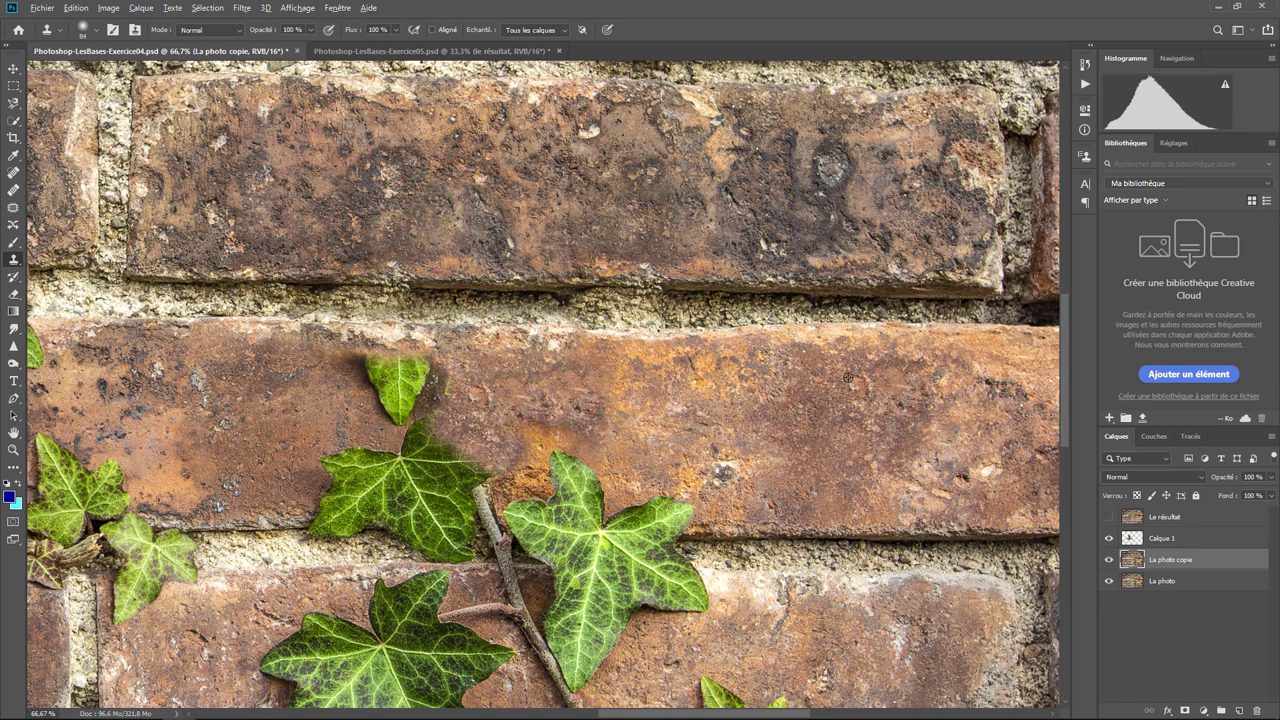
mouse_move(320, 360)
mouse_down()
mouse_move(360, 470)
mouse_move(368, 380)
mouse_up()
mouse_move(600, 400)
mouse_down()
mouse_move(560, 420)
mouse_move(572, 437)
mouse_move(300, 380)
mouse_up()
drag(445, 400, 735, 405)
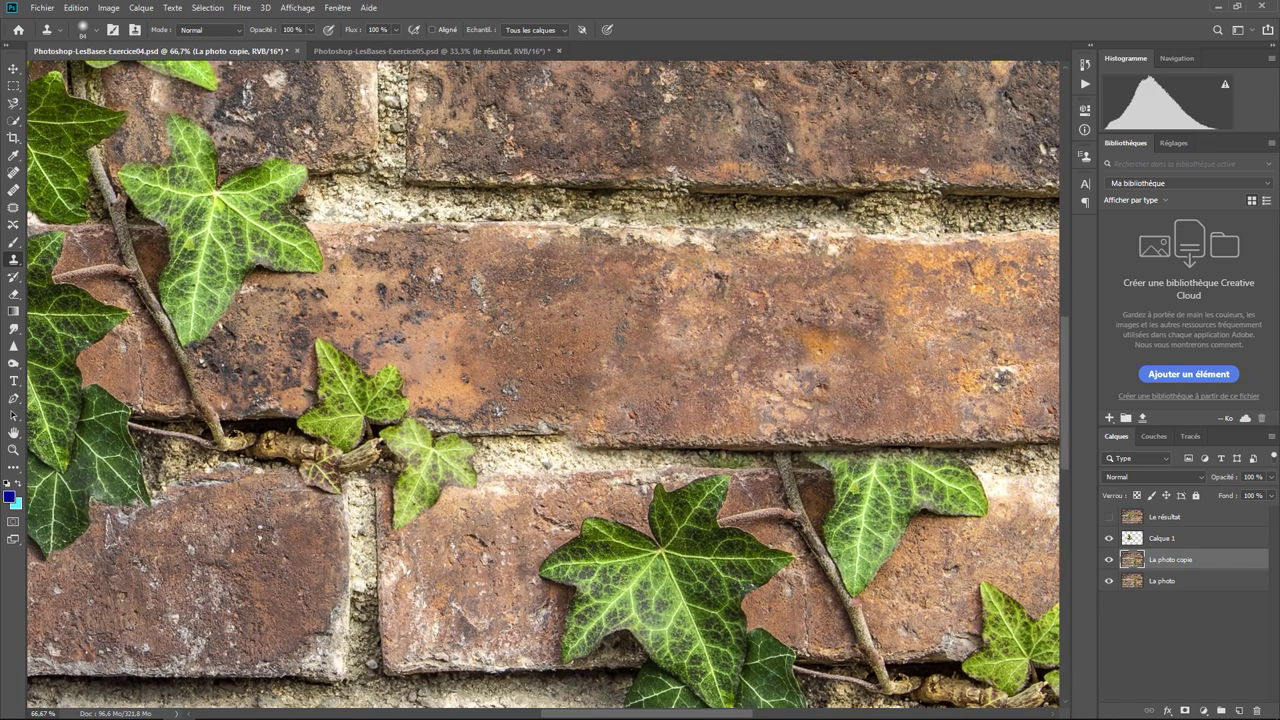
Clone brick over the right ivy leaf and lower stem, then patch a mortar joint.
alt+click(455, 181)
mouse_move(519, 434)
mouse_down()
mouse_move(763, 449)
mouse_move(626, 313)
mouse_move(435, 299)
mouse_up()
drag(644, 260, 445, 288)
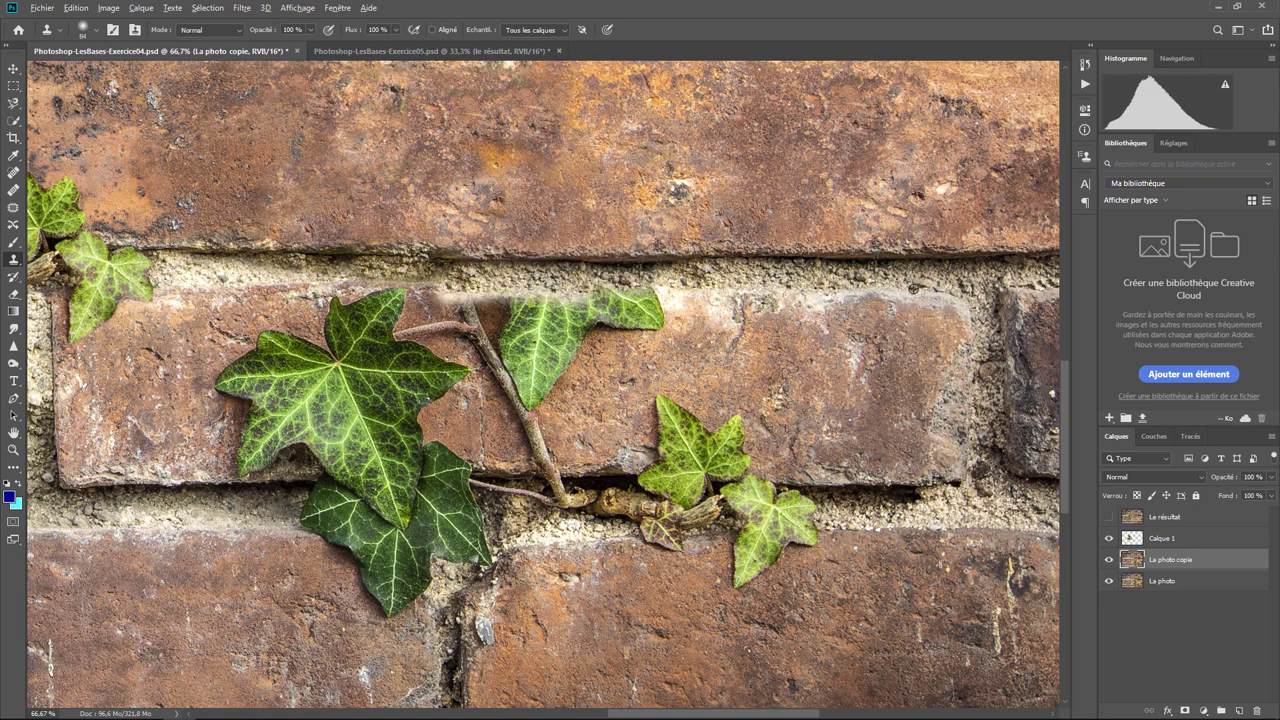
mouse_move(682, 296)
mouse_down()
mouse_move(785, 436)
mouse_move(350, 442)
mouse_move(220, 302)
mouse_up()
mouse_move(470, 335)
mouse_down()
mouse_move(660, 340)
mouse_move(480, 410)
mouse_up()
mouse_move(880, 485)
mouse_down()
mouse_move(600, 465)
mouse_move(350, 480)
mouse_move(383, 492)
mouse_up()
key(ctrl+minus)
key(ctrl+minus)
key(ctrl+minus)
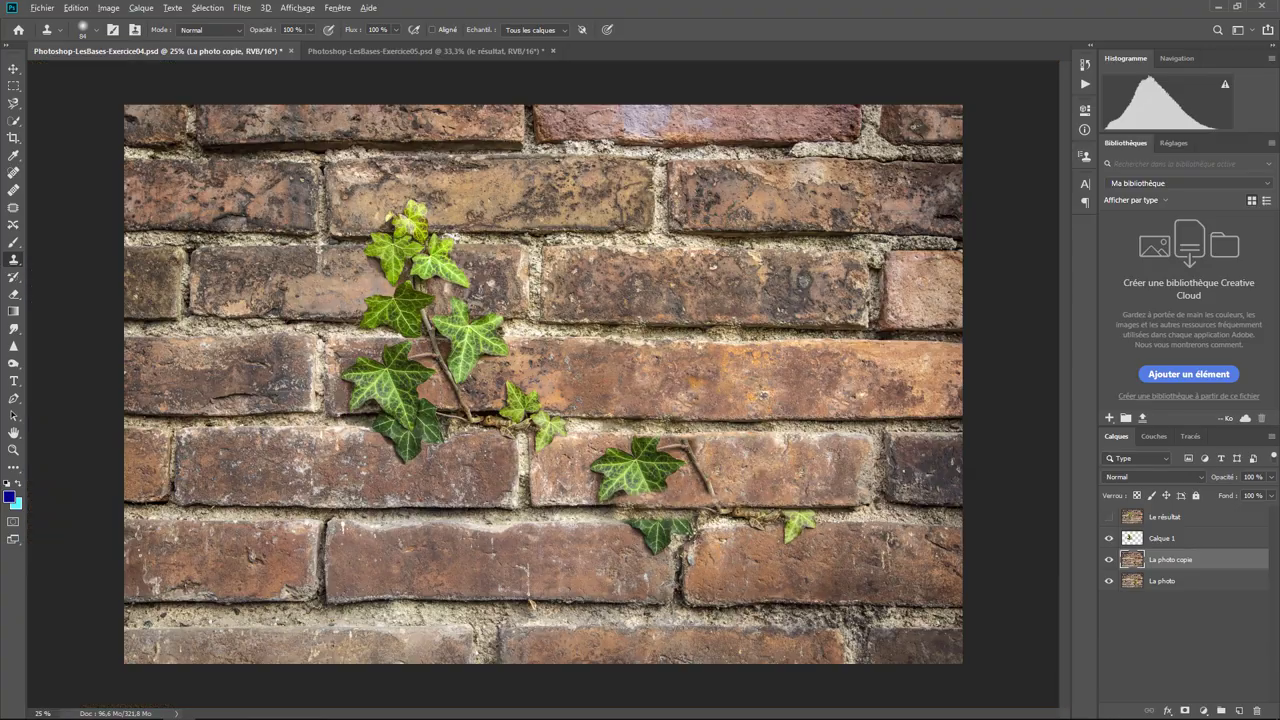
drag(672, 336, 680, 425)
Up close, clone brick over the diagonal vine stem and the large central ivy leaf.
key(ctrl+1)
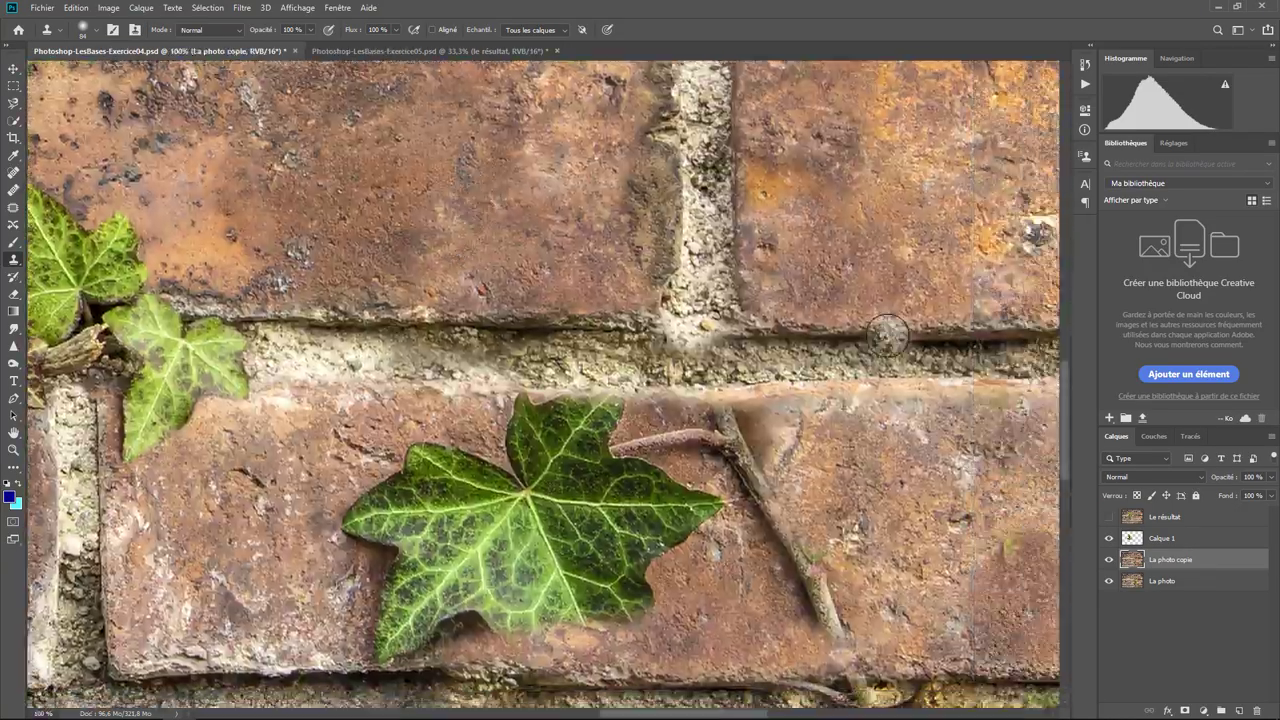
scroll(766, 370, down, 1)
scroll(766, 370, left, 2)
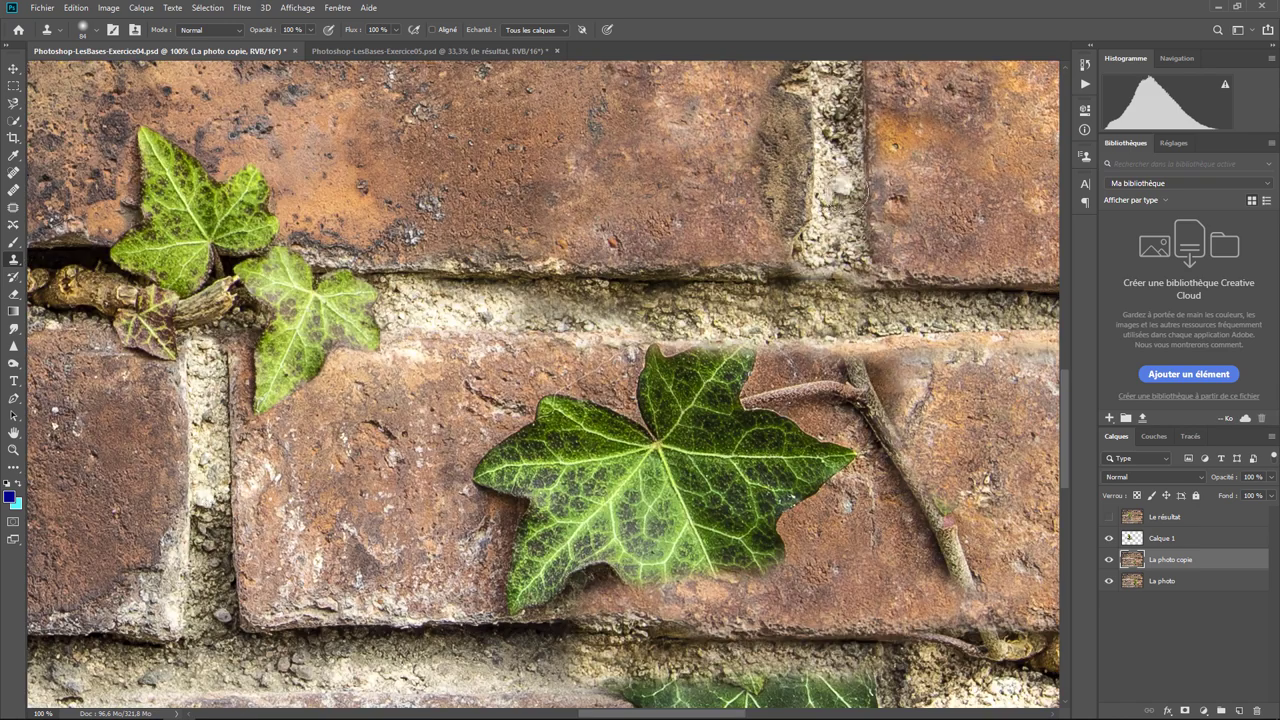
scroll(860, 305, down, 1)
scroll(860, 305, right, 2)
mouse_move(600, 272)
mouse_down()
mouse_move(698, 428)
mouse_move(706, 490)
mouse_up()
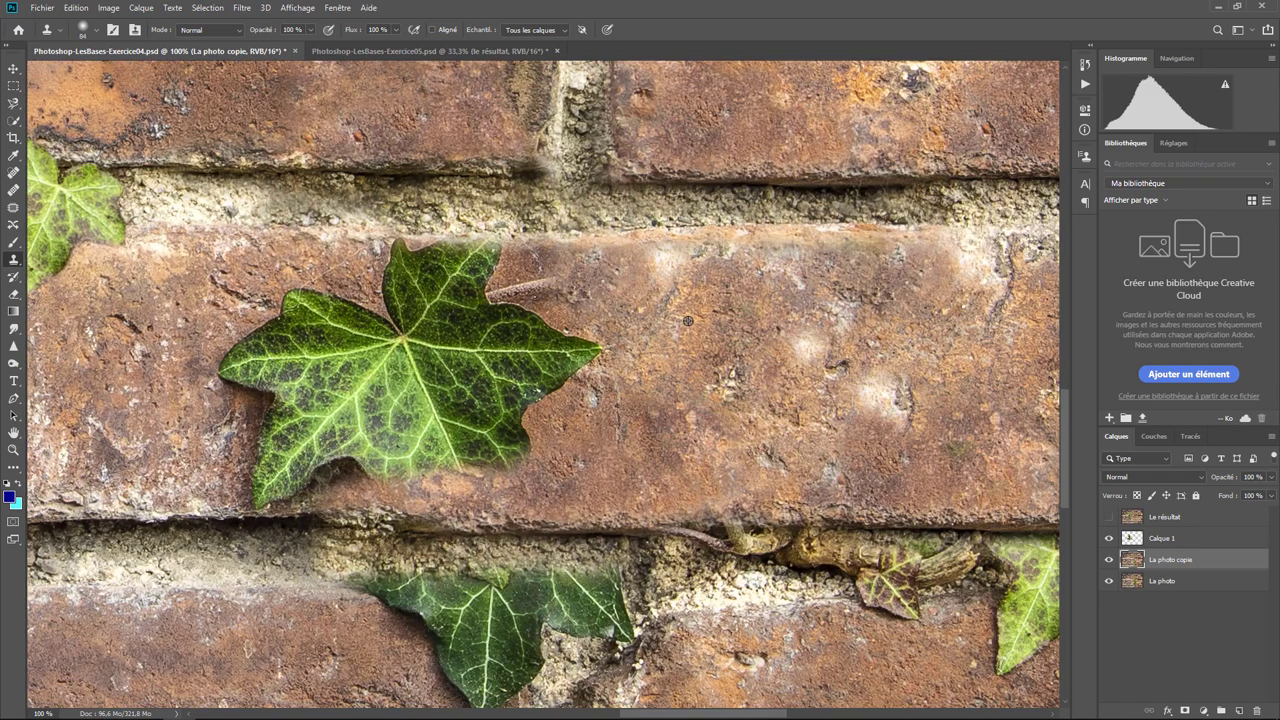
drag(372, 238, 500, 285)
drag(400, 262, 540, 305)
mouse_move(226, 367)
mouse_down()
mouse_move(611, 323)
mouse_move(480, 420)
mouse_move(413, 387)
mouse_up()
key(ctrl+minus)
key(ctrl+minus)
key(ctrl+minus)
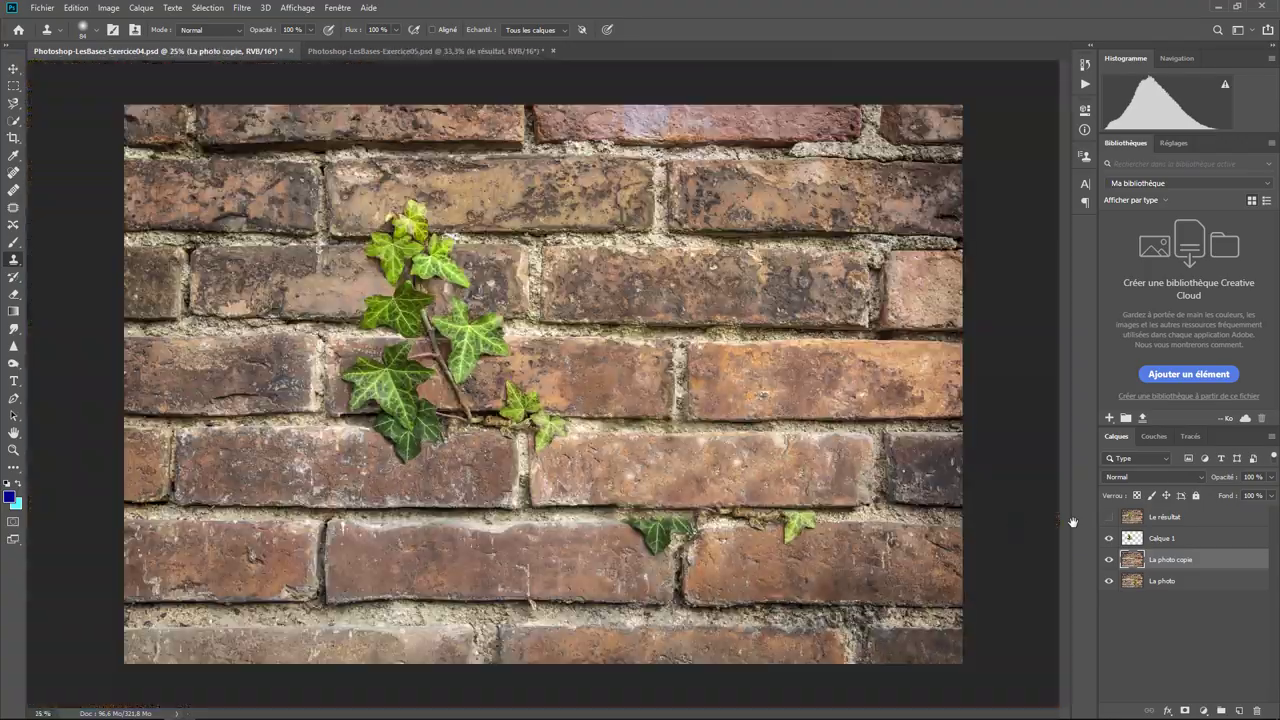
Touch up the patches and clone out the last small ivy leaves near the bottom.
scroll(642, 548, up, 3)
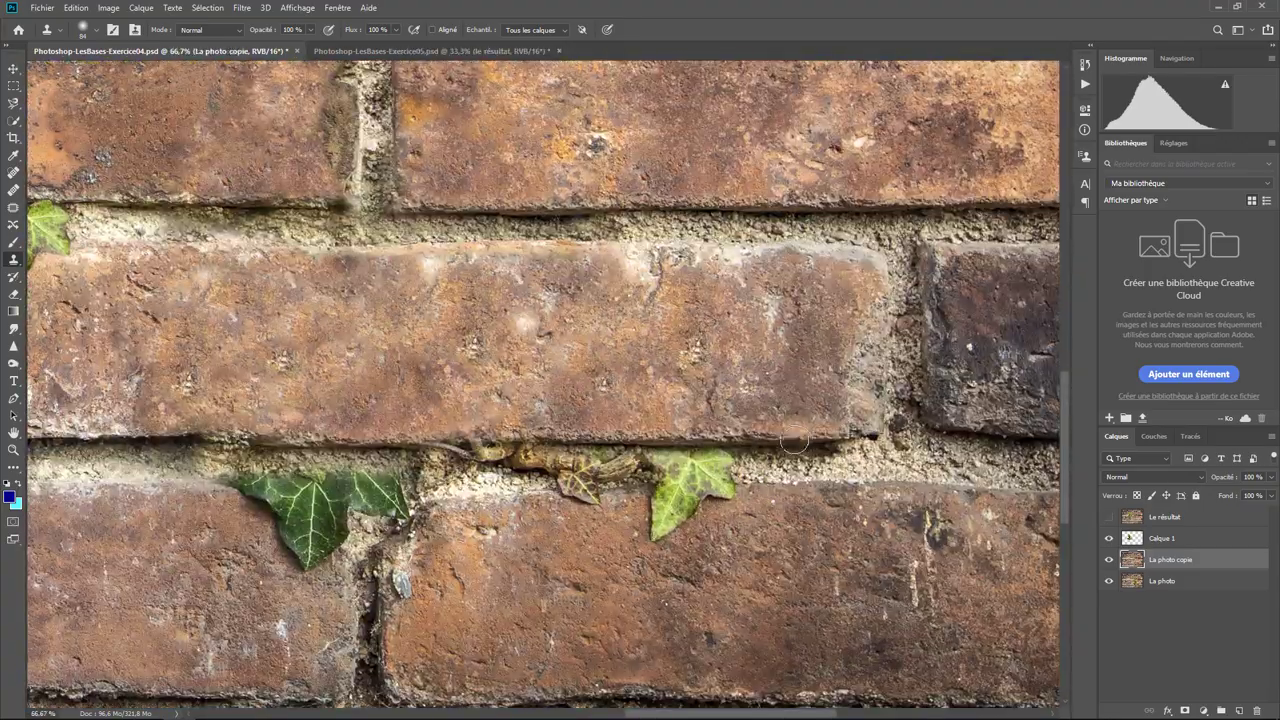
drag(760, 450, 520, 480)
drag(660, 490, 720, 505)
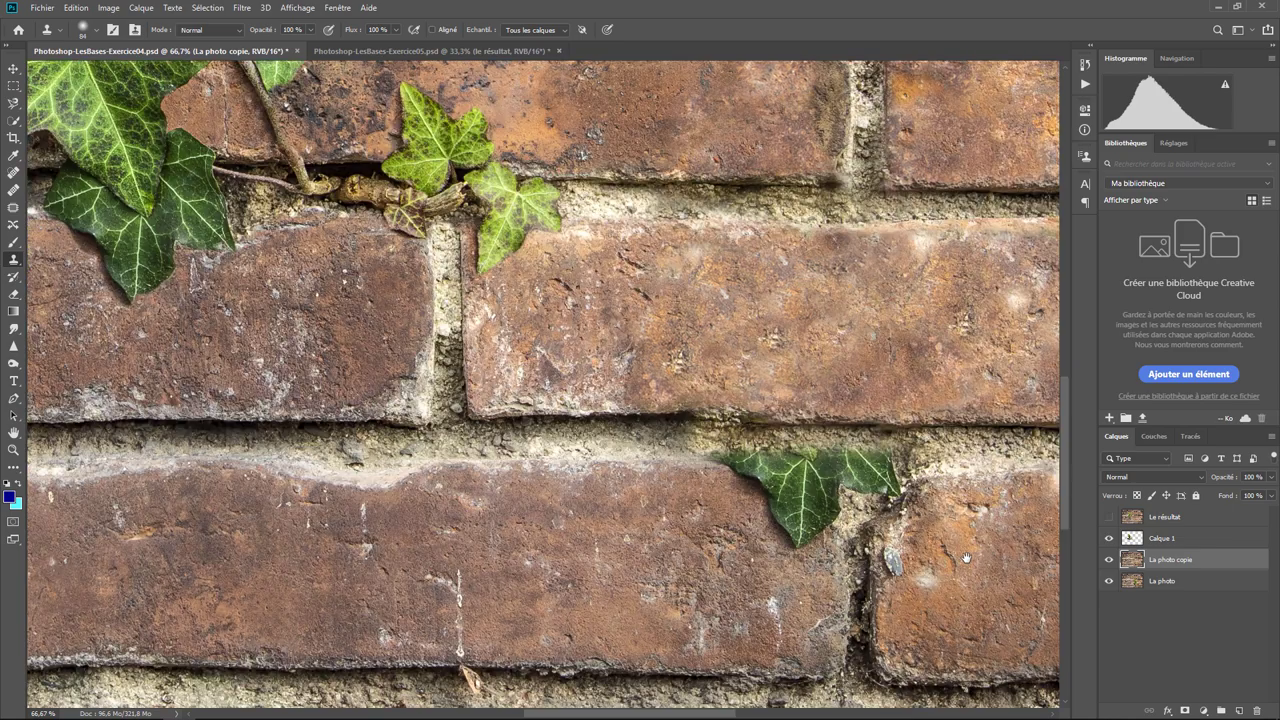
drag(60, 470, 414, 457)
mouse_move(673, 457)
mouse_down()
mouse_move(680, 530)
mouse_move(760, 455)
mouse_move(661, 471)
mouse_up()
key(ctrl+0)
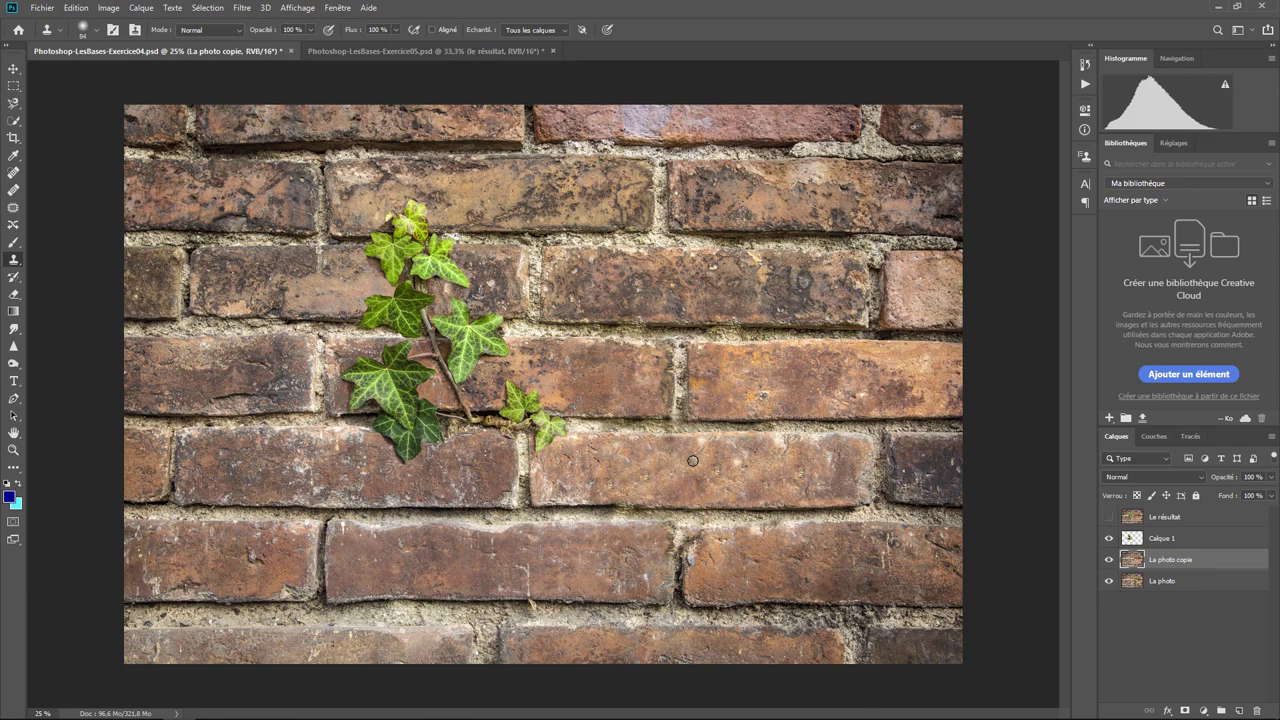
Set Clone Stamp opacity to 34% and make Calque 1 the active layer.
key(ctrl+plus)
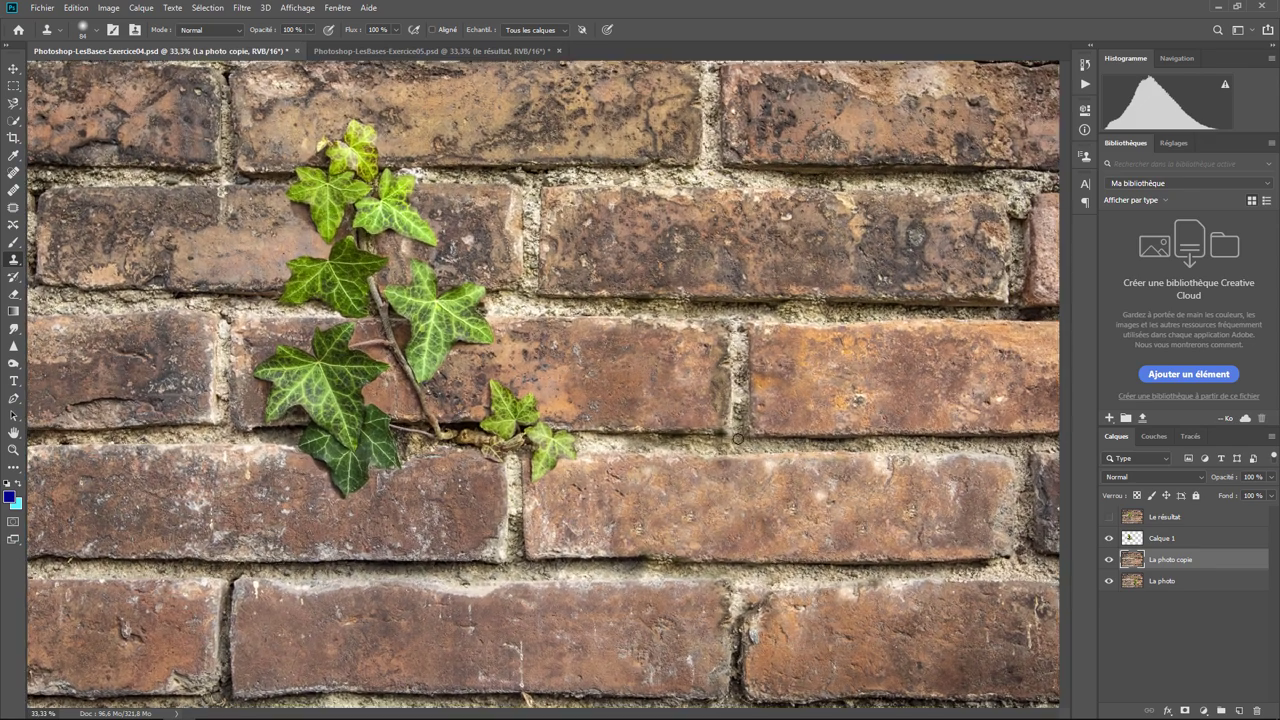
key(ctrl+plus)
key(ctrl+plus)
drag(685, 433, 735, 435)
scroll(735, 435, left, 5)
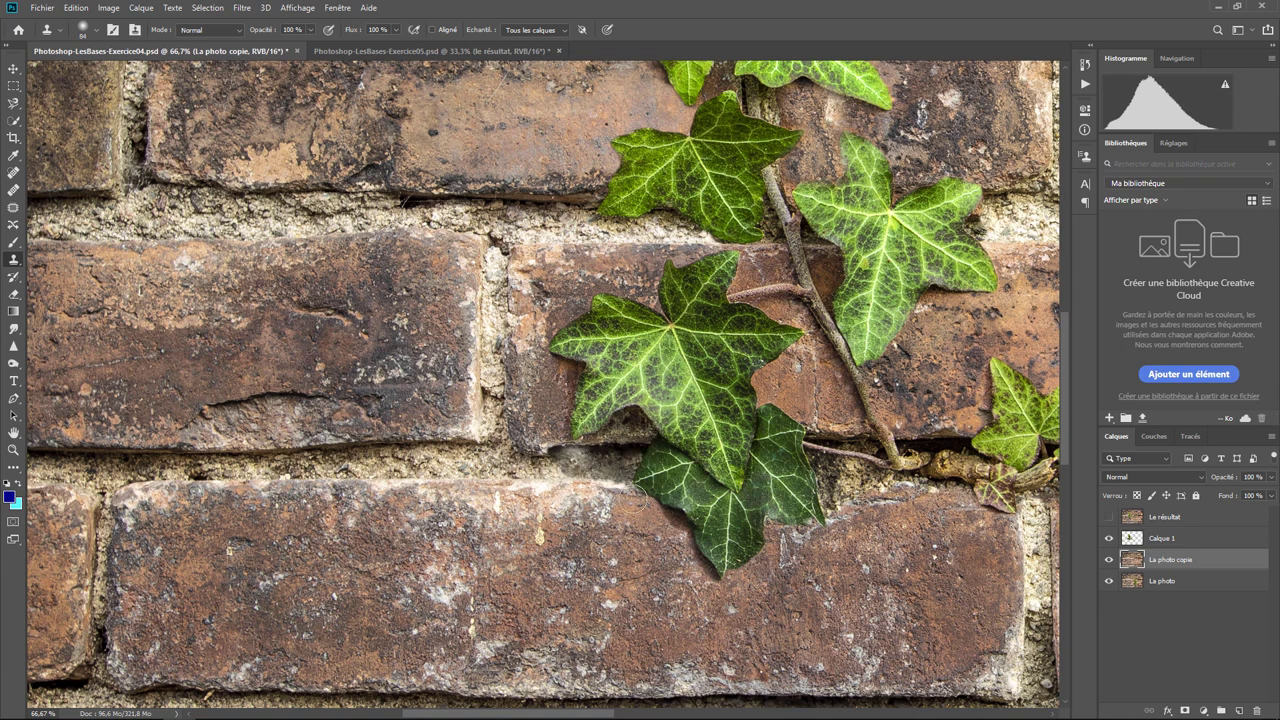
click(310, 30)
drag(272, 47, 268, 47)
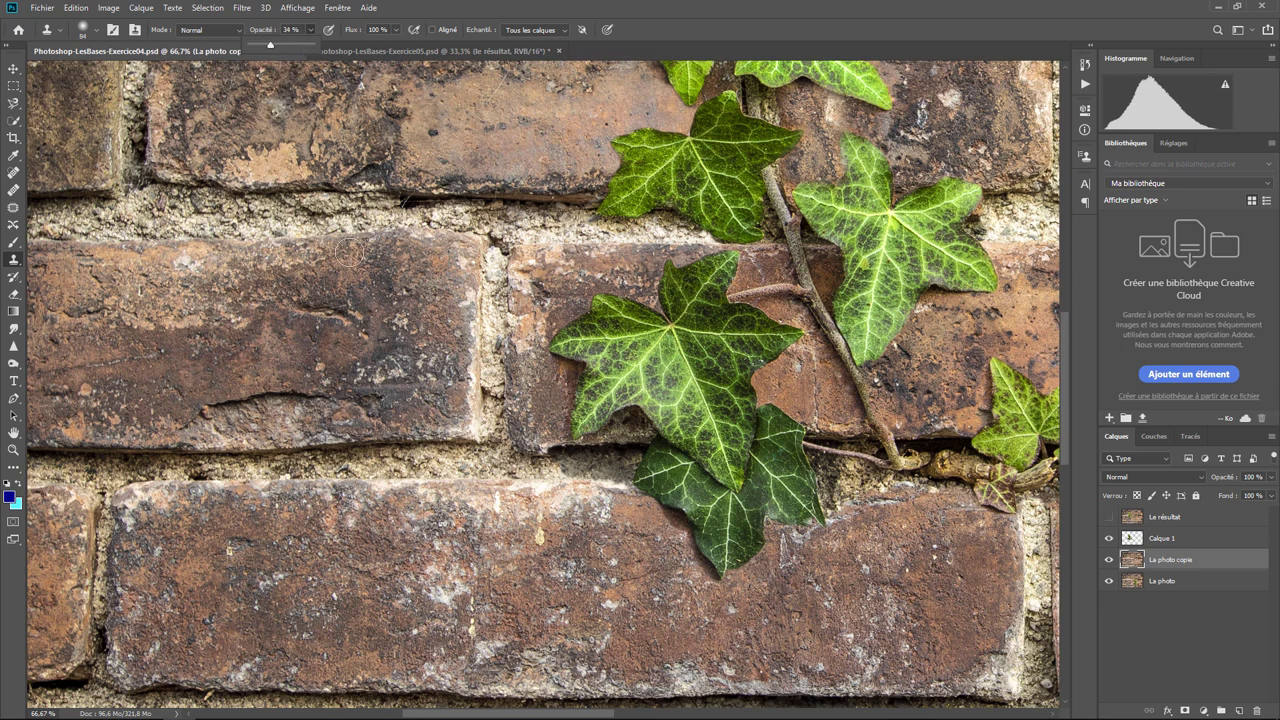
click(621, 457)
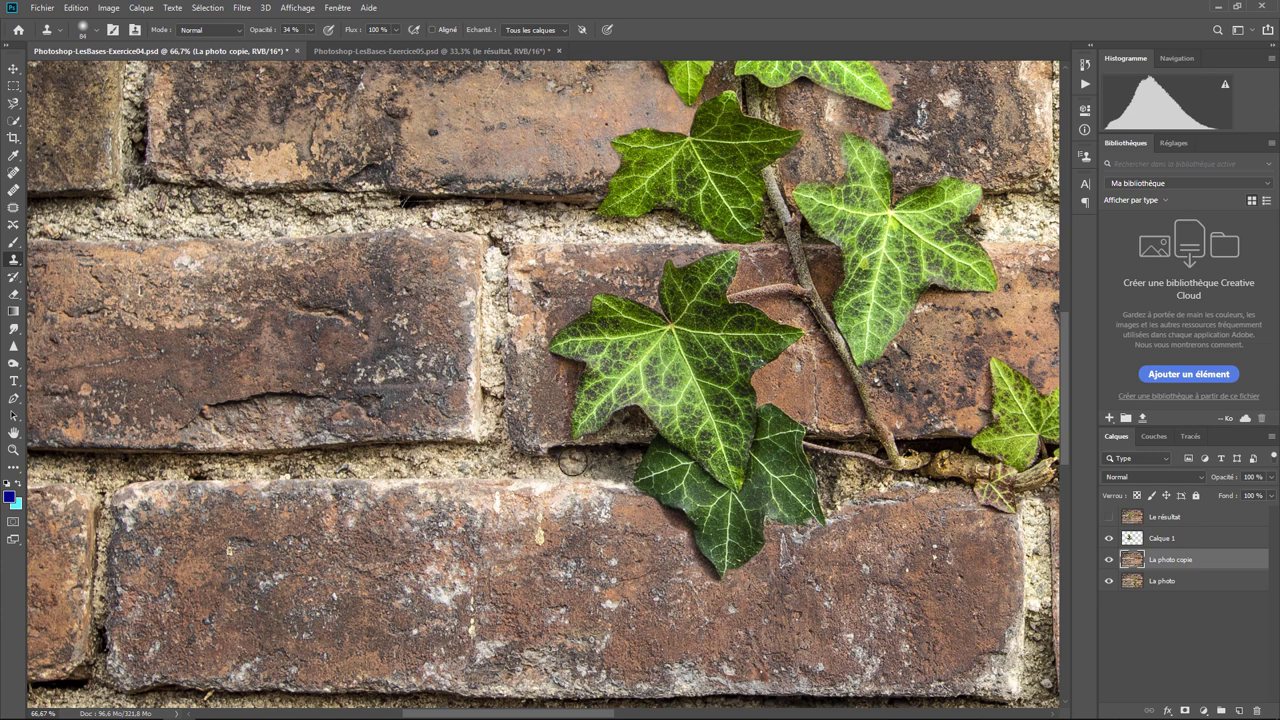
click(1159, 541)
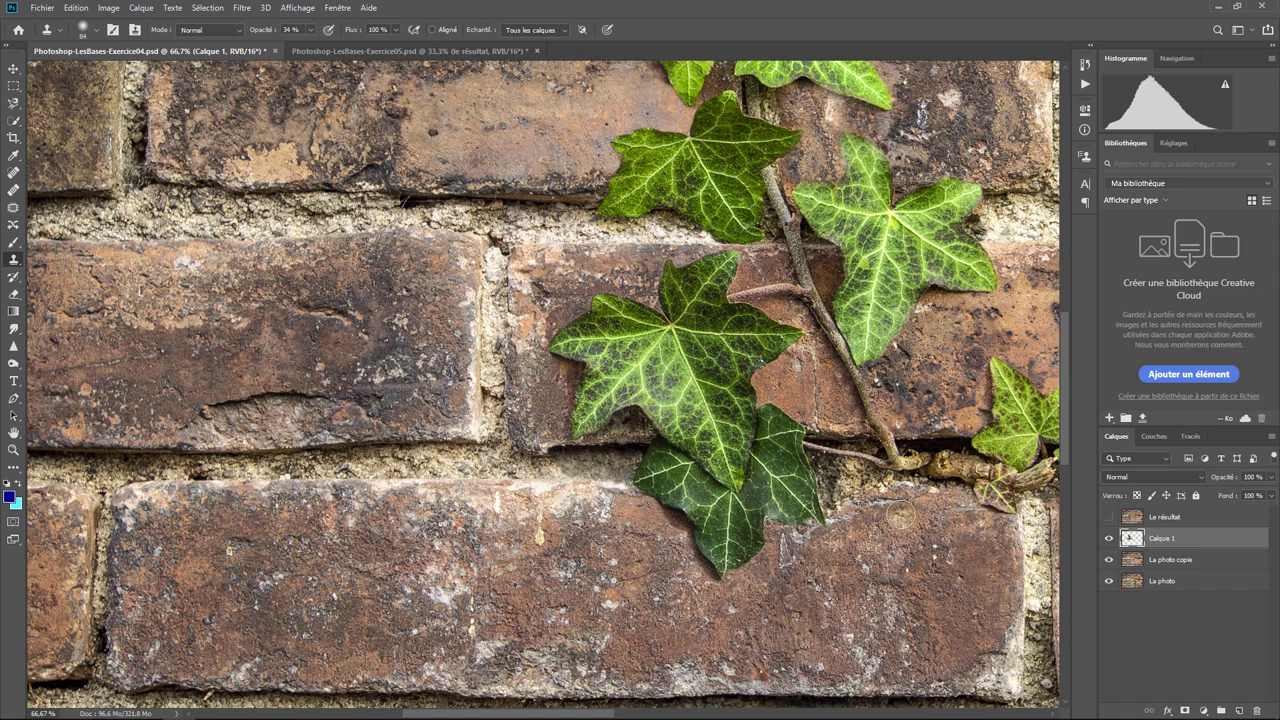
key(ctrl+minus)
key(ctrl+minus)
key(ctrl+minus)
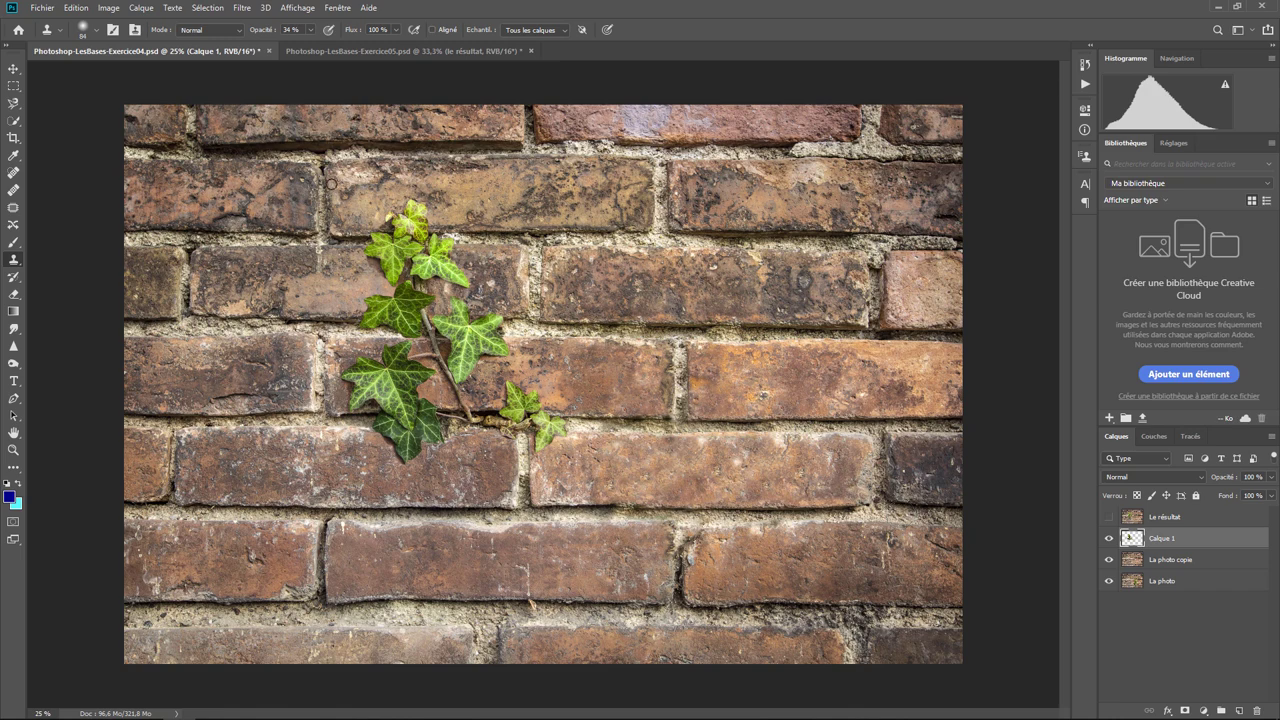
Bring up the Exercice05 paddleboarder document fitted with Affichage > Taille écran.
click(370, 50)
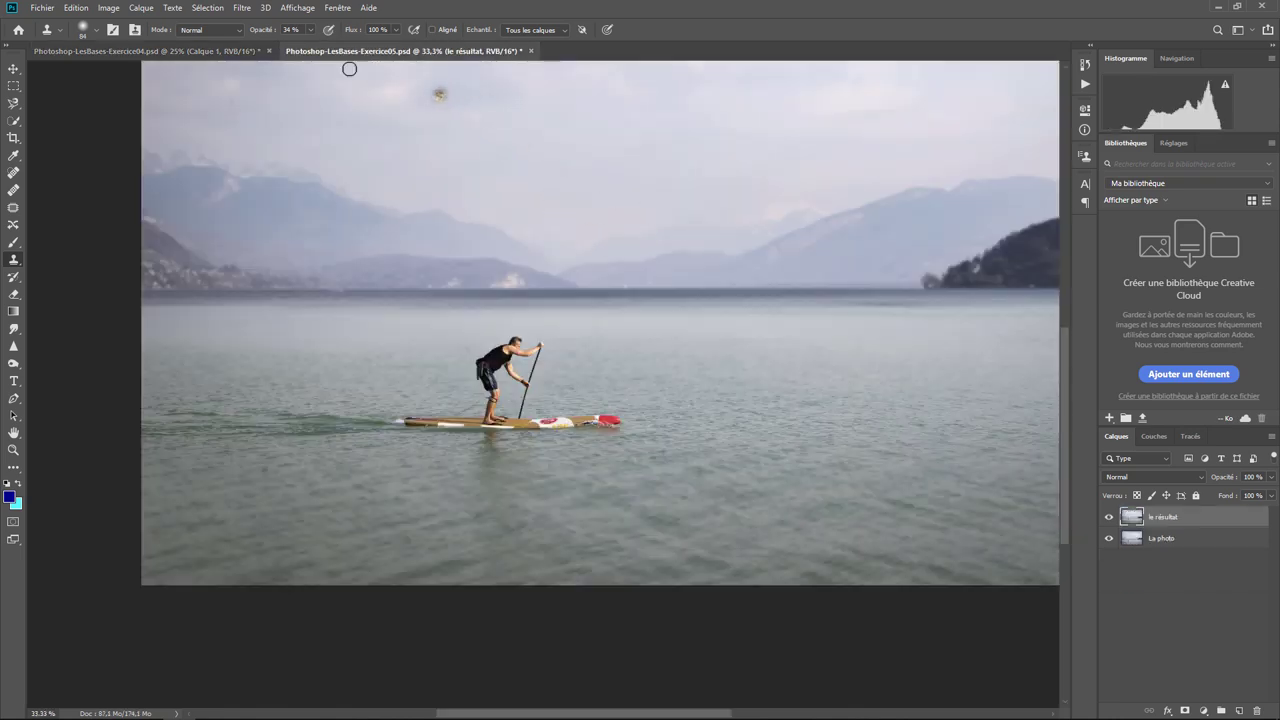
click(299, 8)
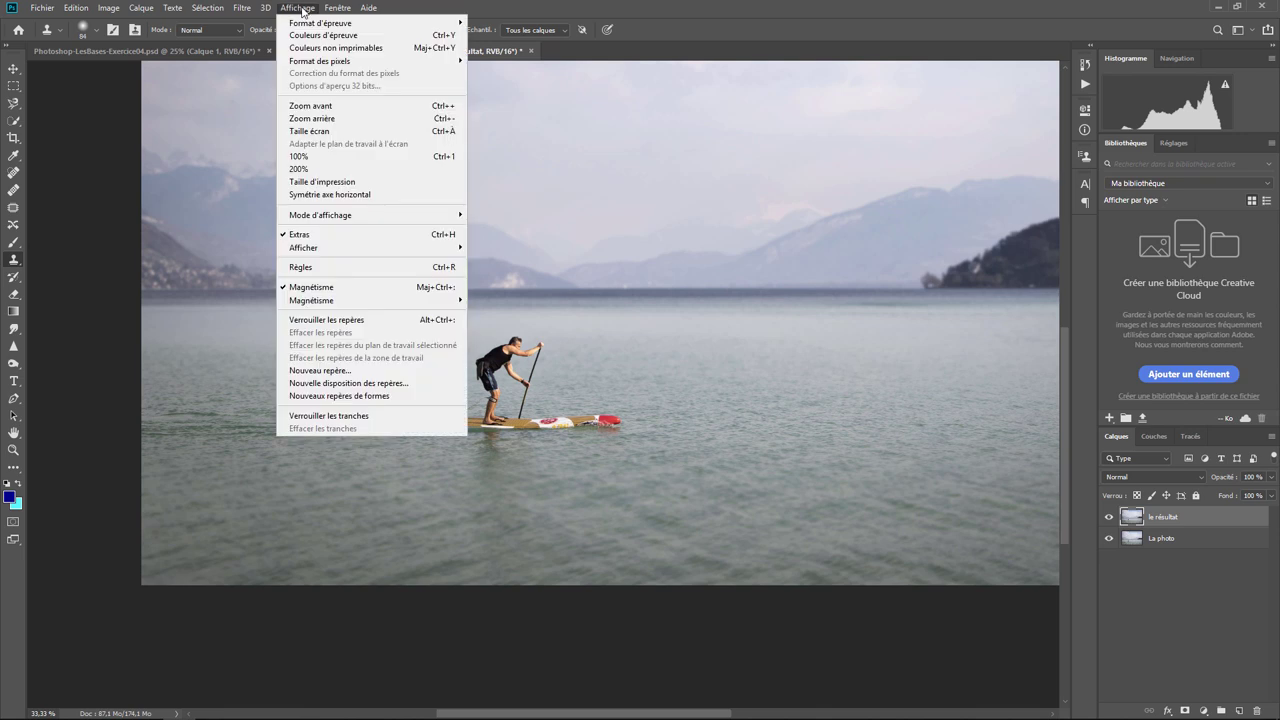
click(330, 131)
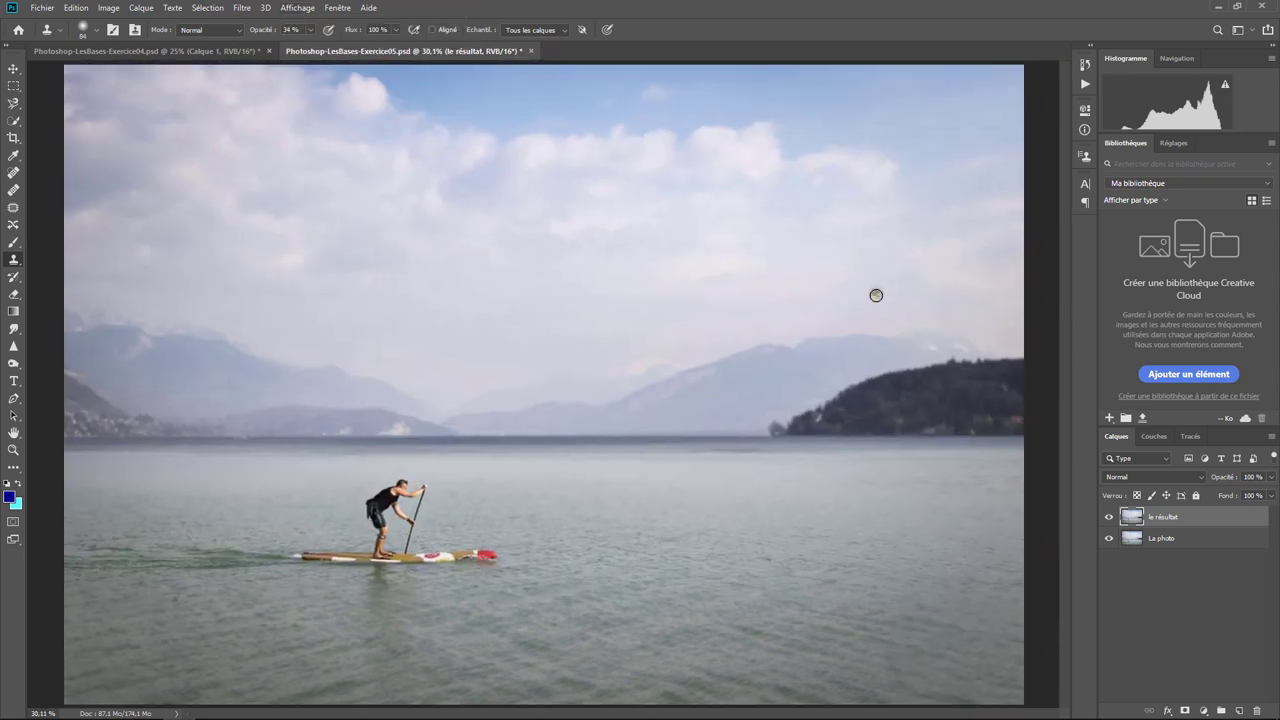
Hide the le résultat layer so La photo shows, and zoom in on the paddleboarder.
click(1107, 517)
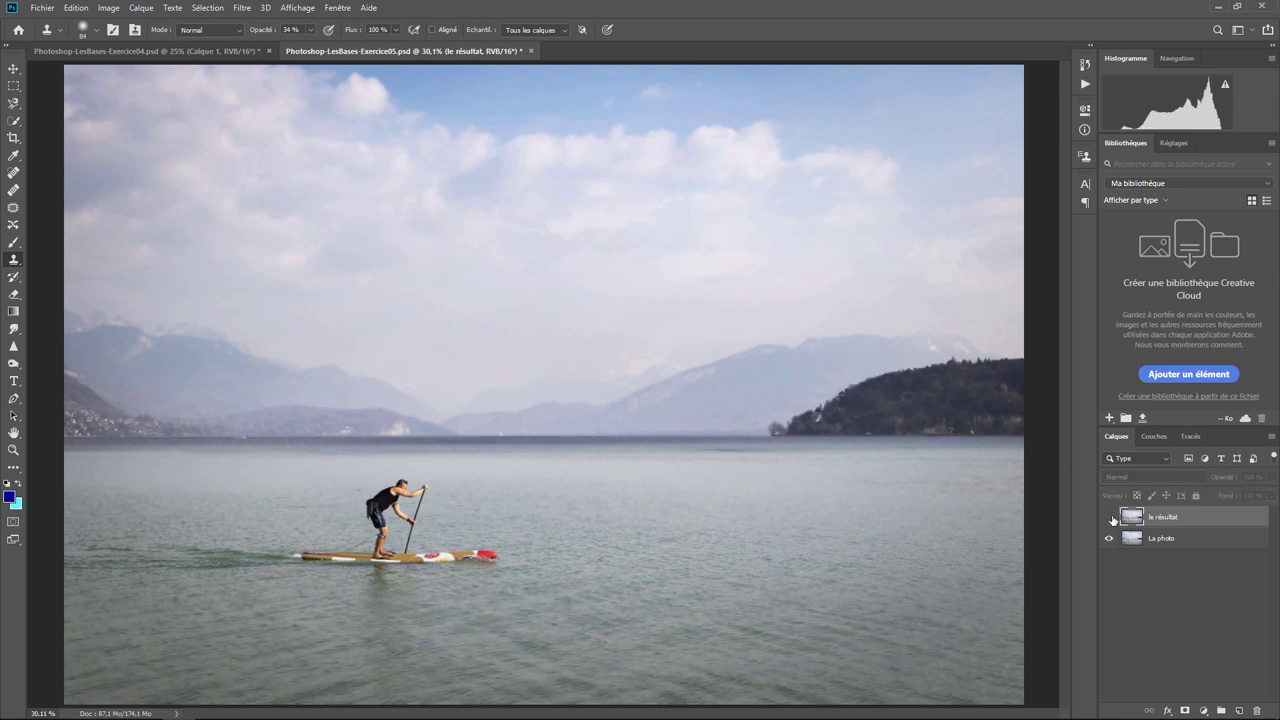
click(1109, 517)
click(1110, 517)
key(ctrl+plus)
key(ctrl+plus)
key(ctrl+plus)
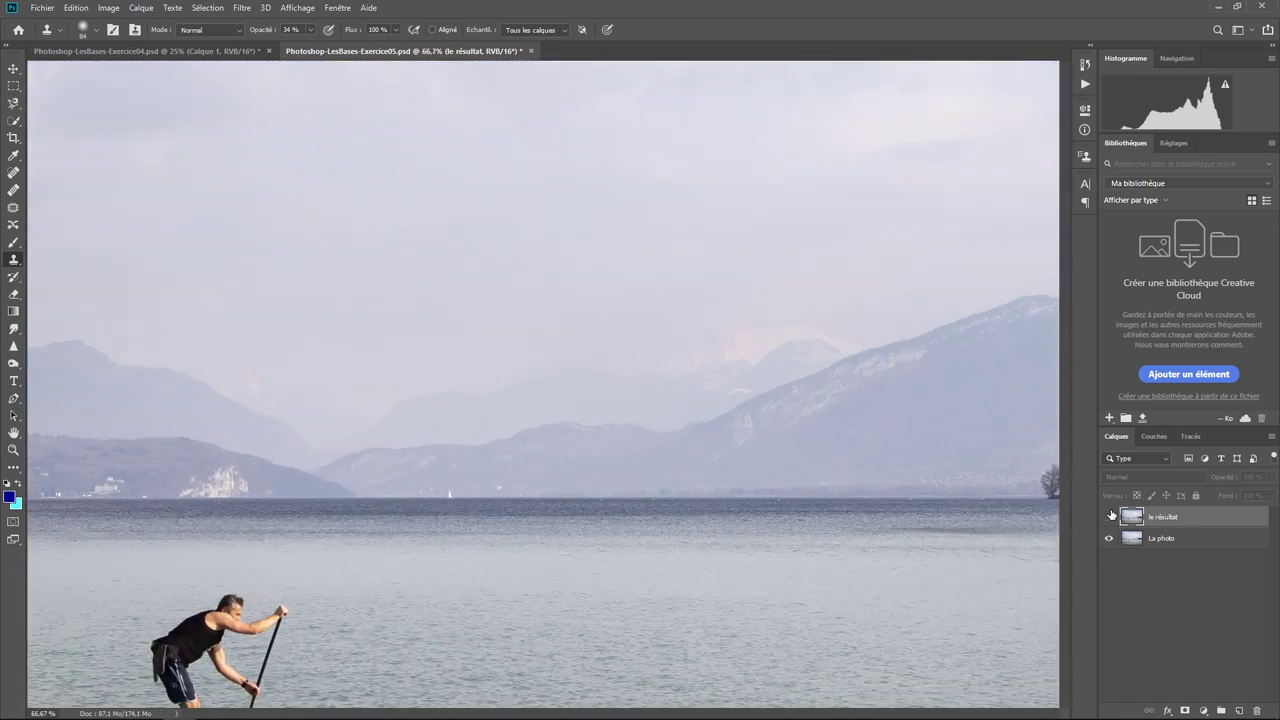
drag(606, 547, 877, 357)
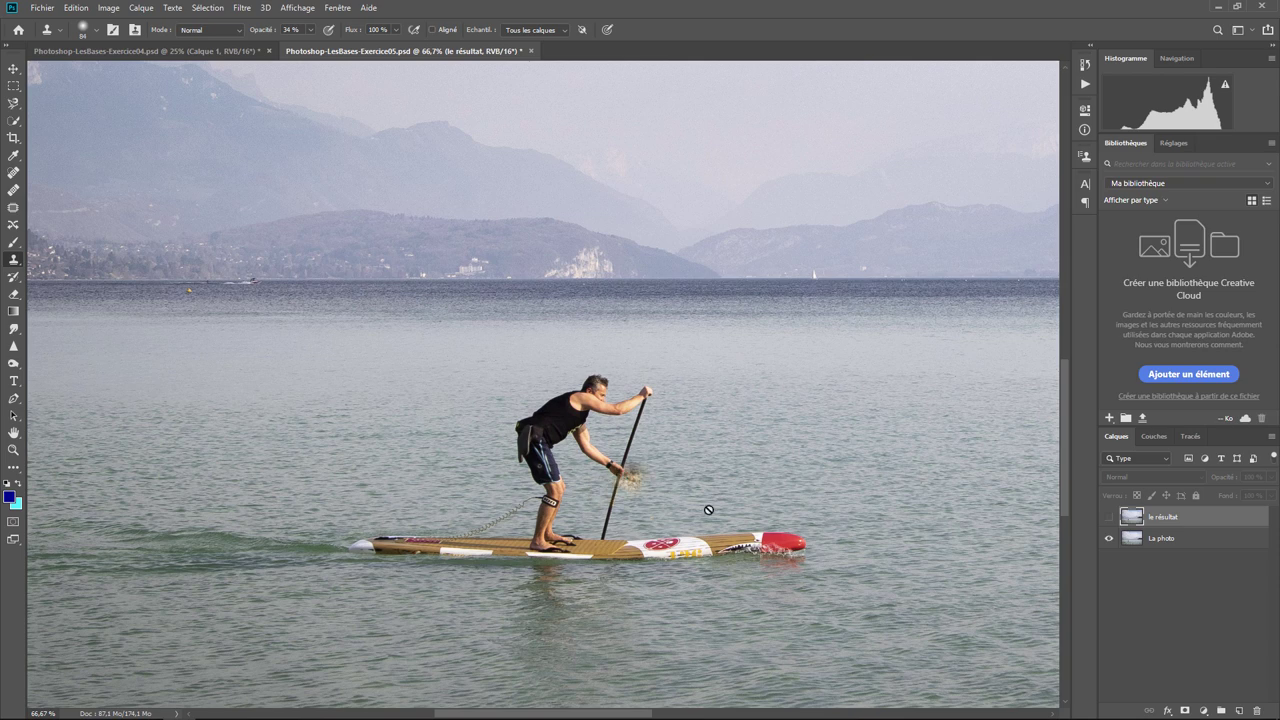
Duplicate La photo as La photo copie and frame the paddler at 200% zoom.
right_click(1180, 539)
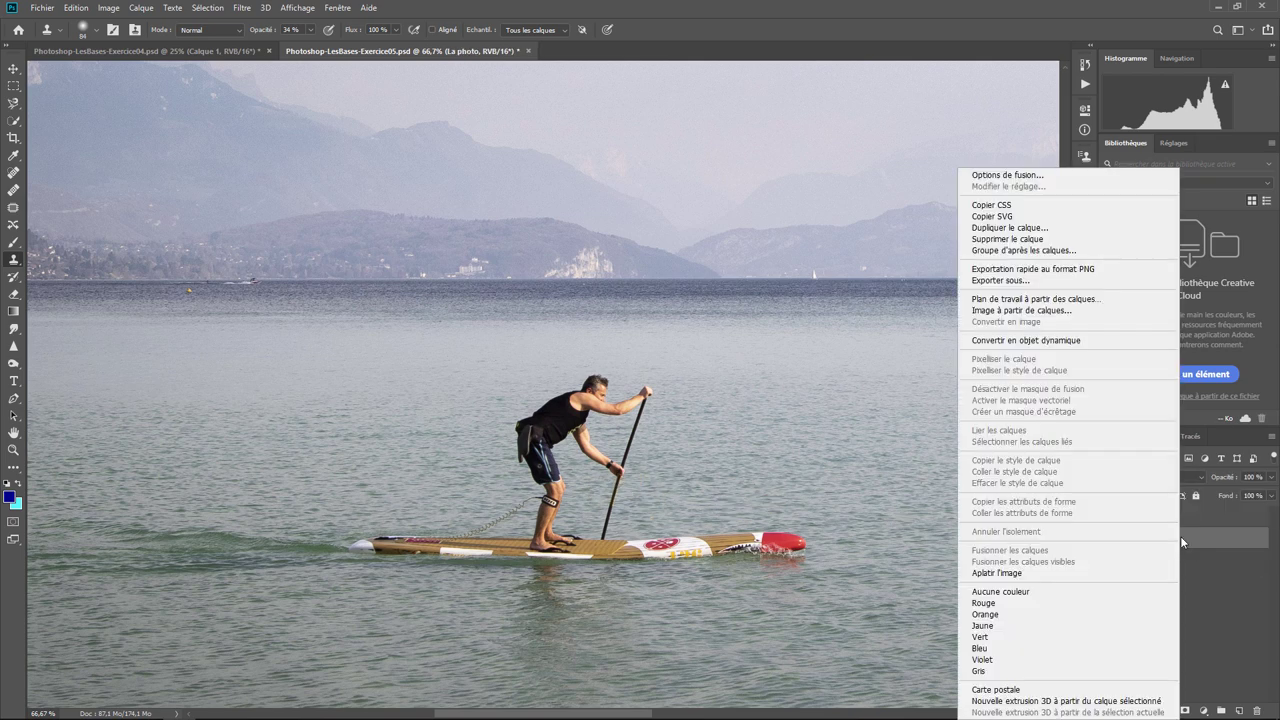
click(1030, 230)
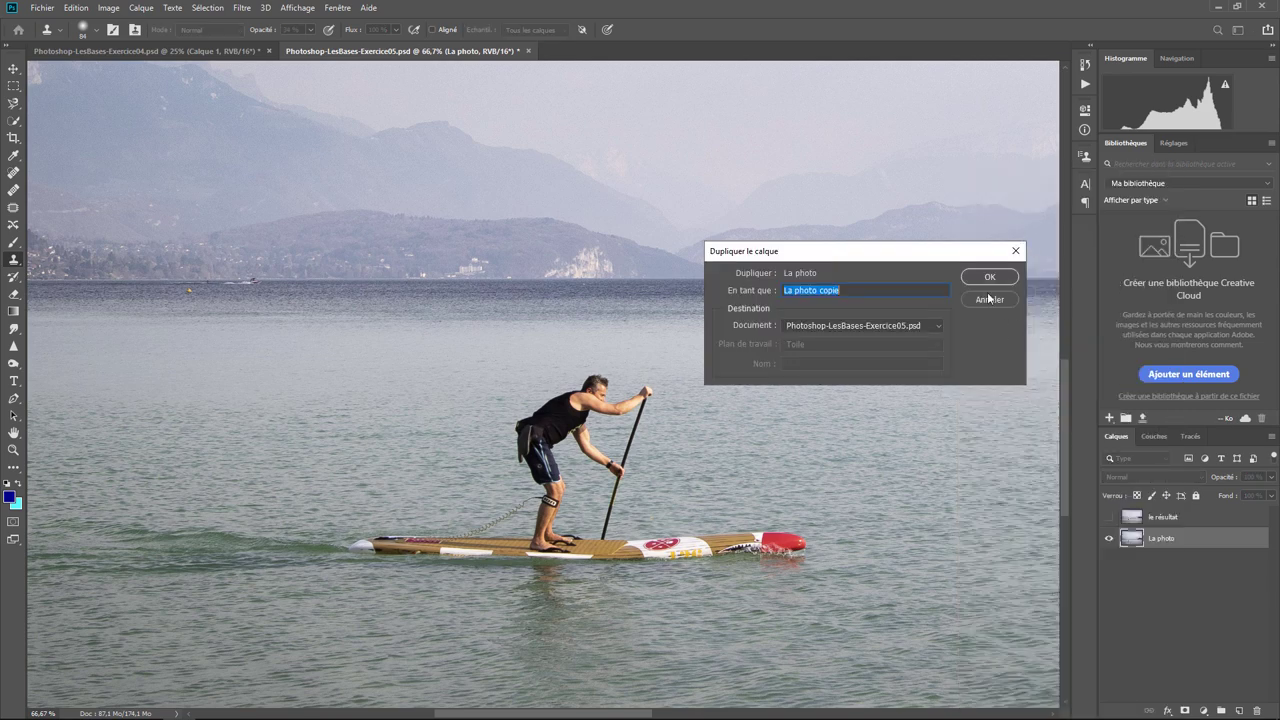
click(990, 278)
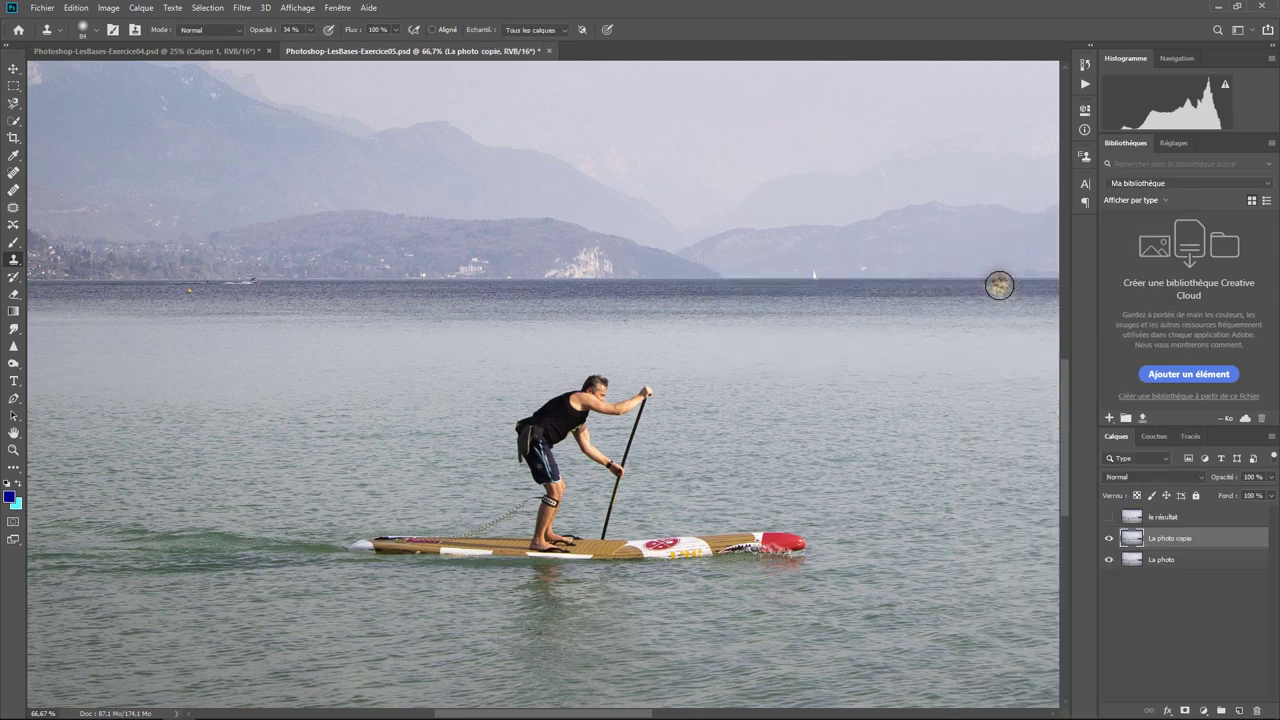
key(ctrl+plus)
key(ctrl+plus)
key(ctrl+plus)
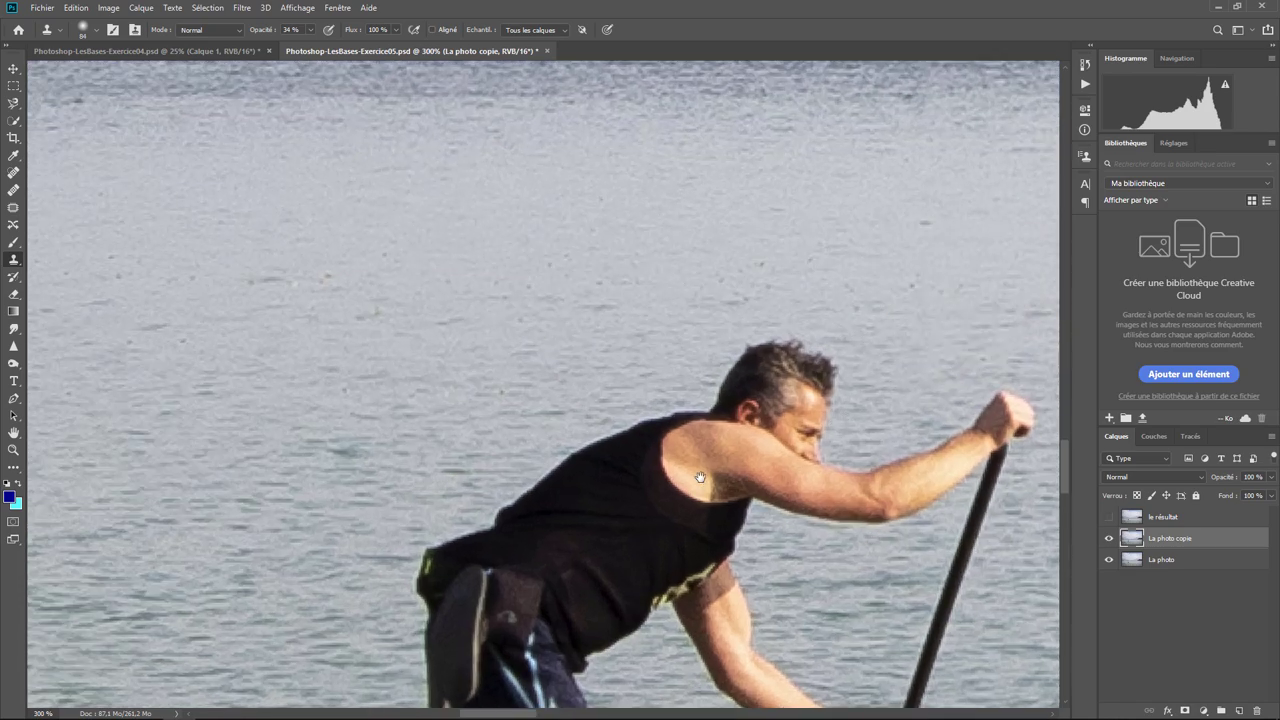
drag(700, 477, 614, 259)
key(ctrl+minus)
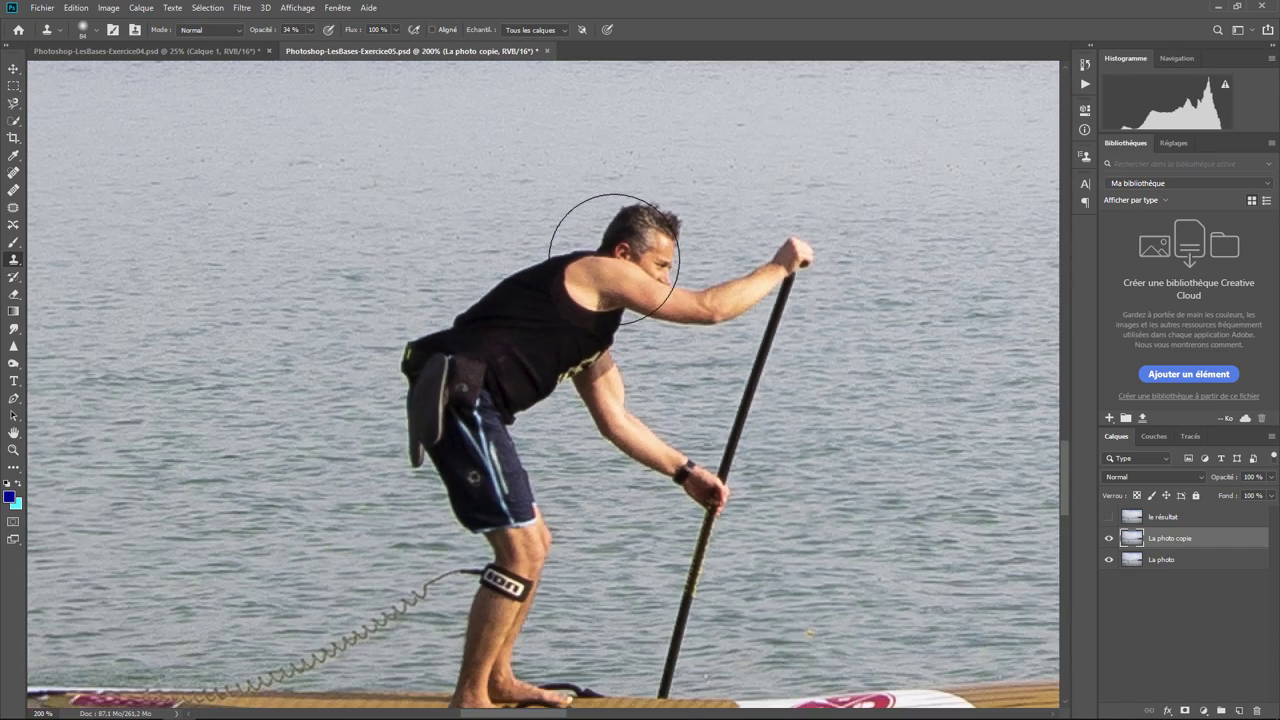
drag(614, 259, 592, 189)
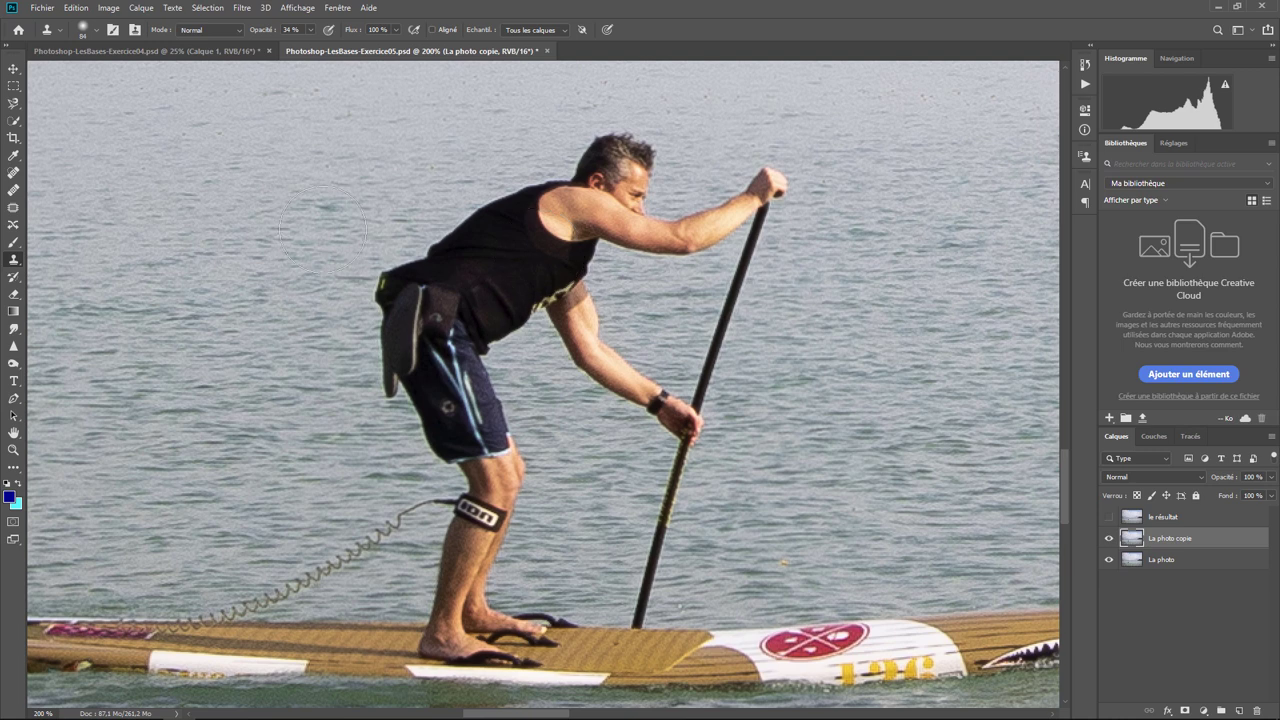
Paint a 28 px Quick Selection over the man's hair, torso, shorts, arm and paddle.
click(14, 120)
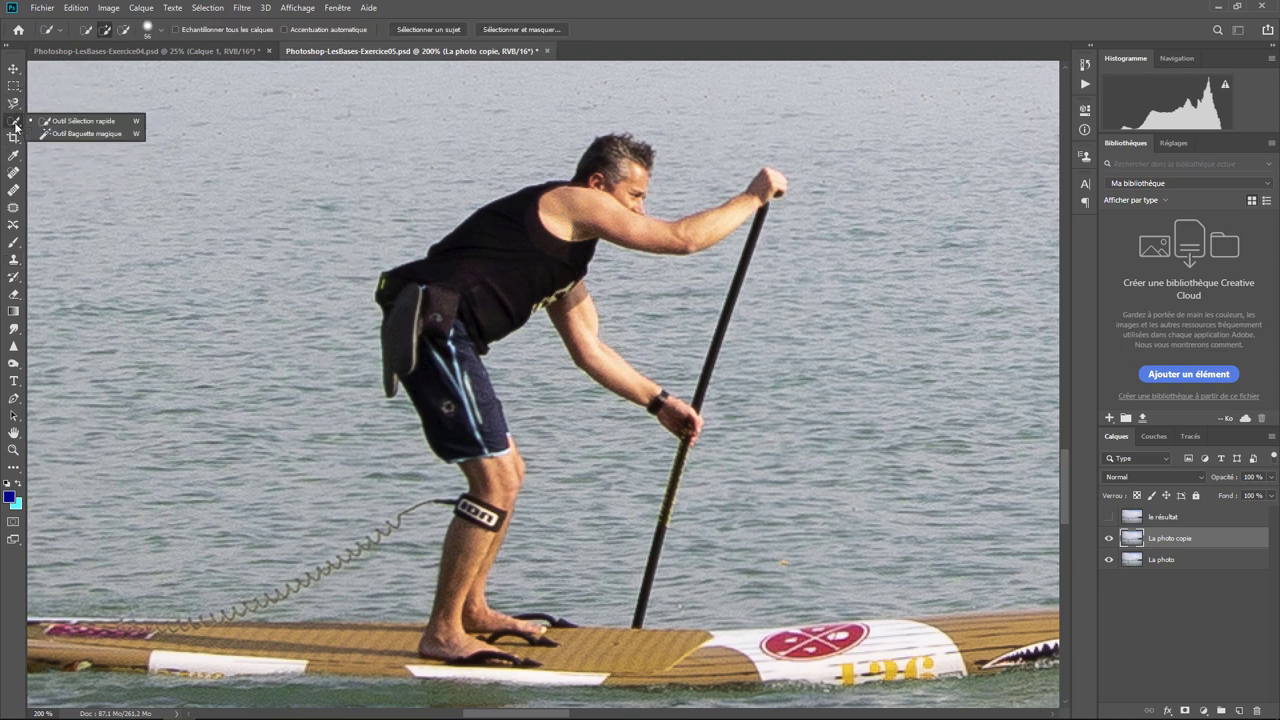
click(66, 121)
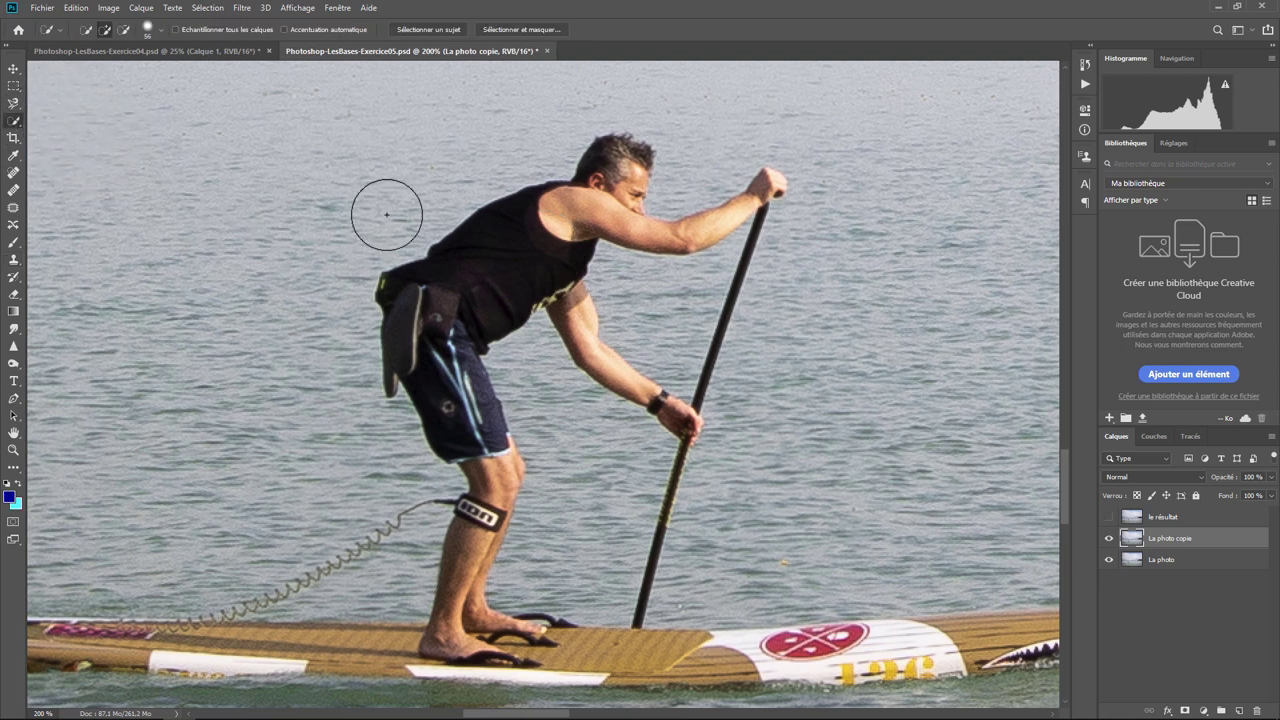
click(160, 33)
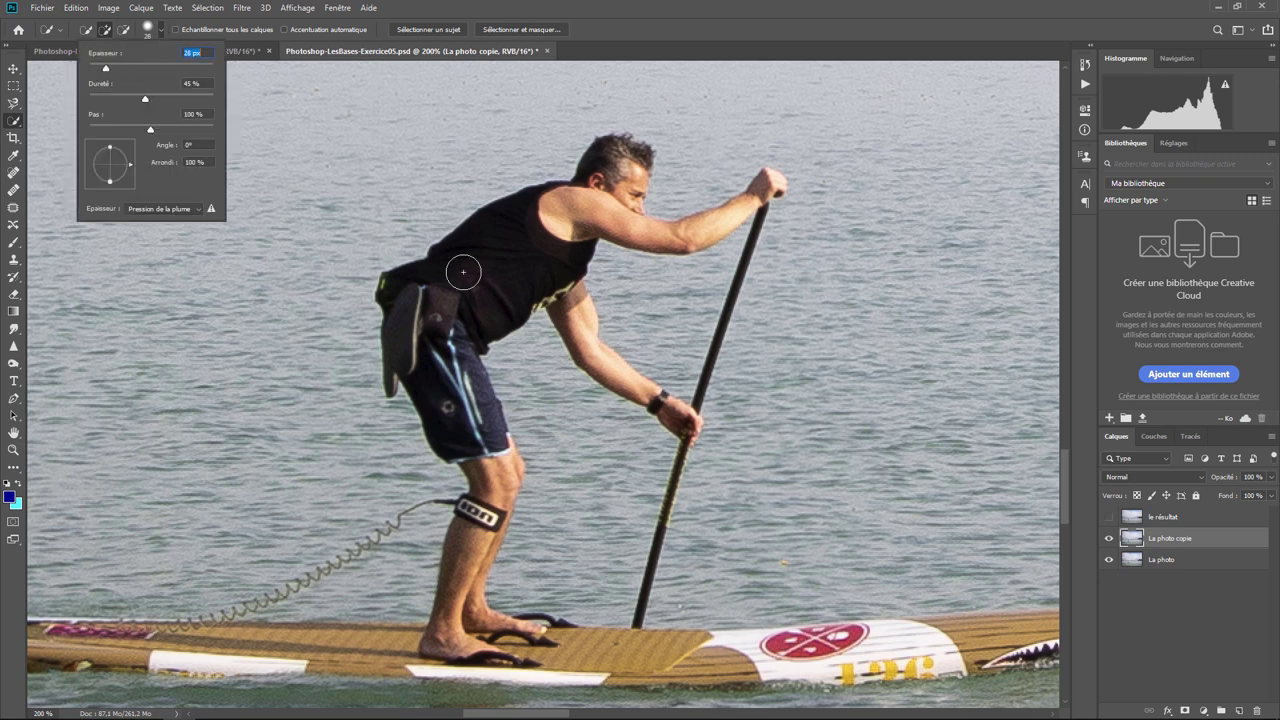
drag(621, 170, 606, 187)
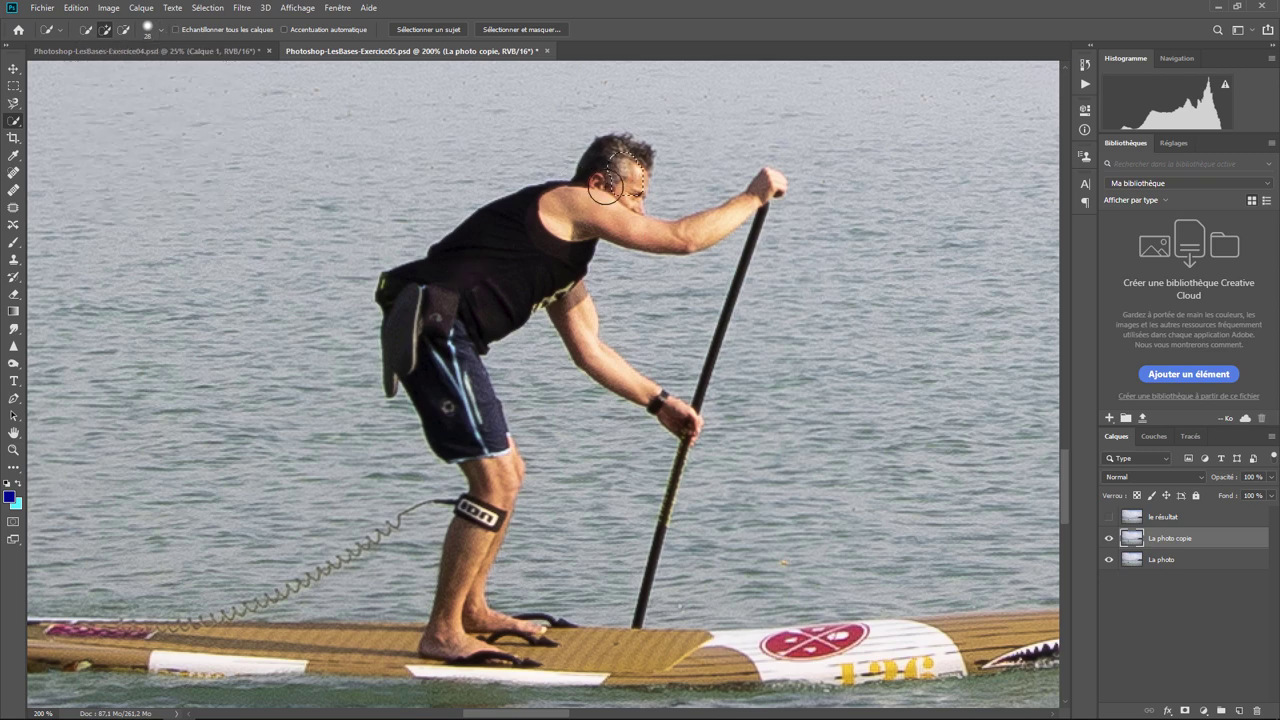
mouse_move(557, 225)
mouse_down()
mouse_move(427, 648)
mouse_move(450, 640)
mouse_up()
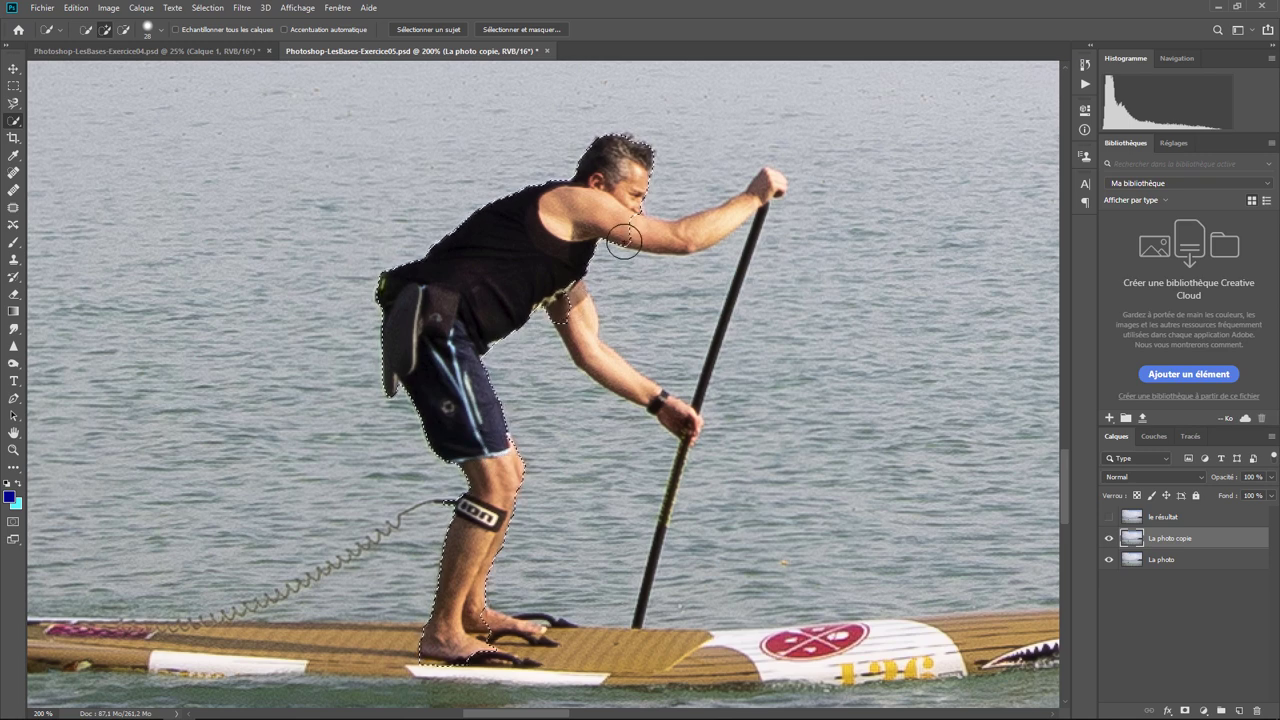
mouse_move(622, 242)
mouse_down()
mouse_move(750, 202)
mouse_move(647, 537)
mouse_move(590, 630)
mouse_up()
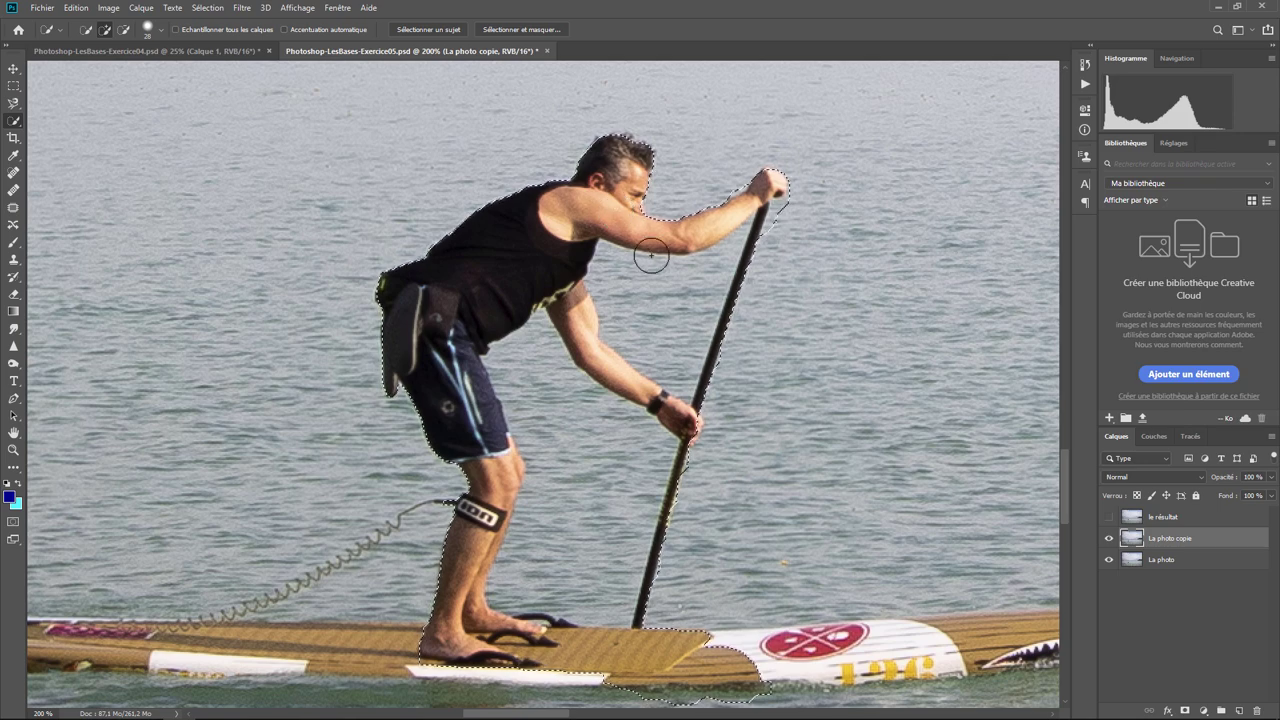
At 500% zoom, add the top and edge of the hair to the selection.
key(ctrl+plus)
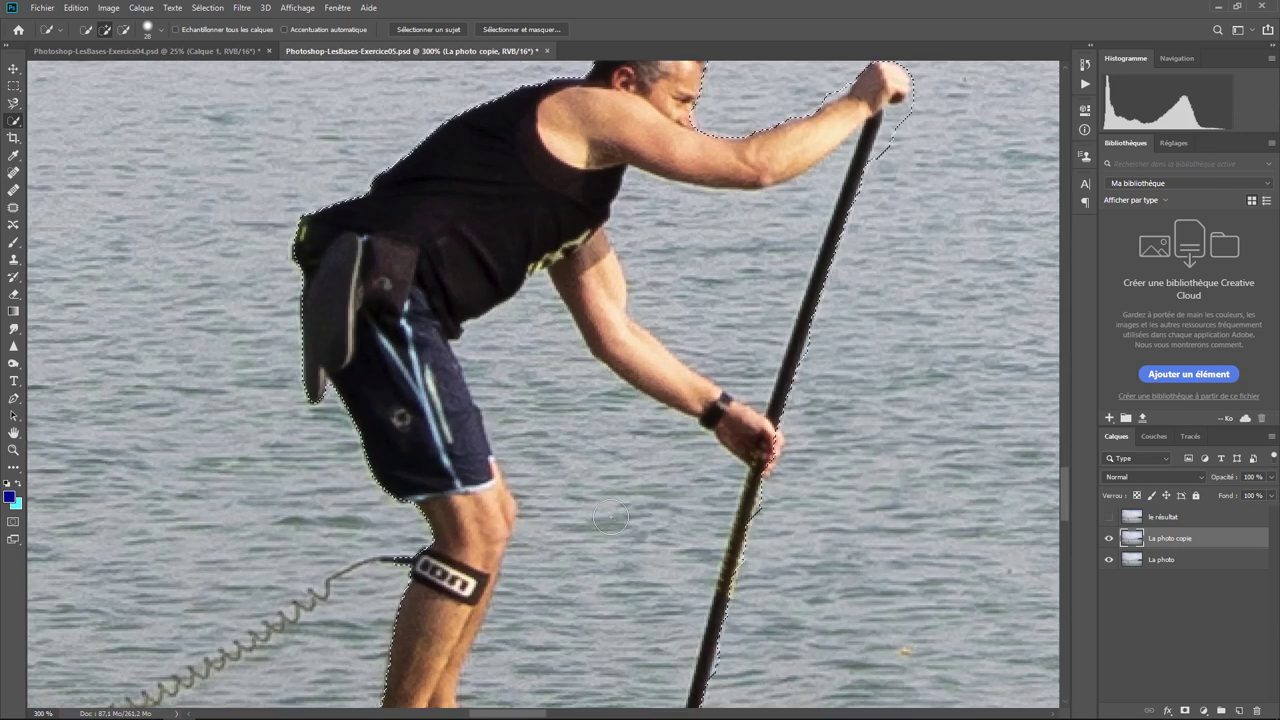
scroll(610, 516, up, 5)
key(ctrl+plus)
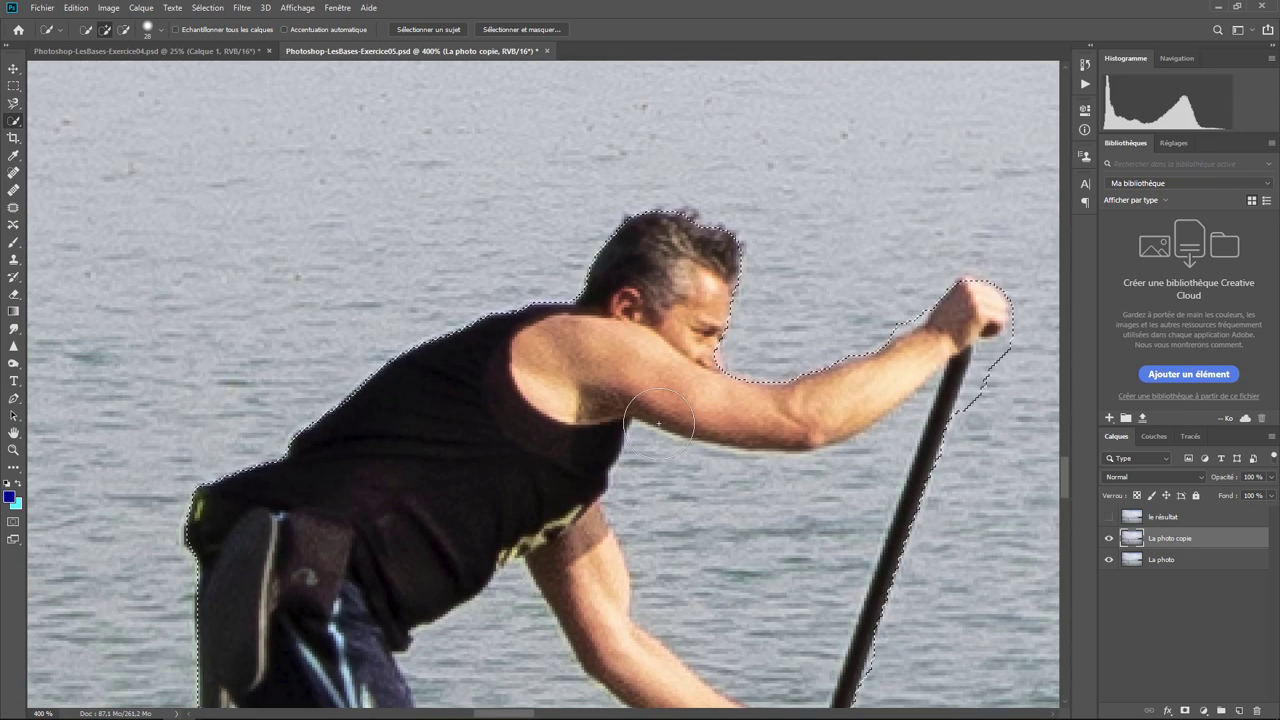
key(ctrl+plus)
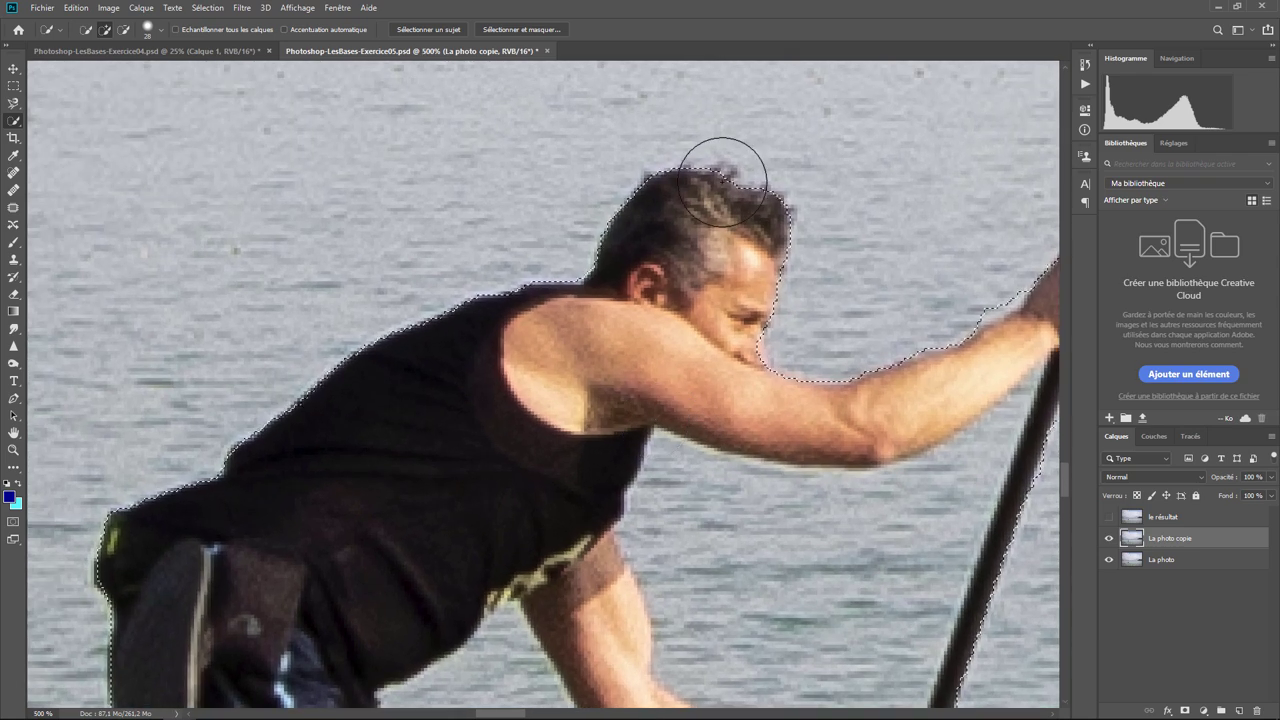
click(723, 180)
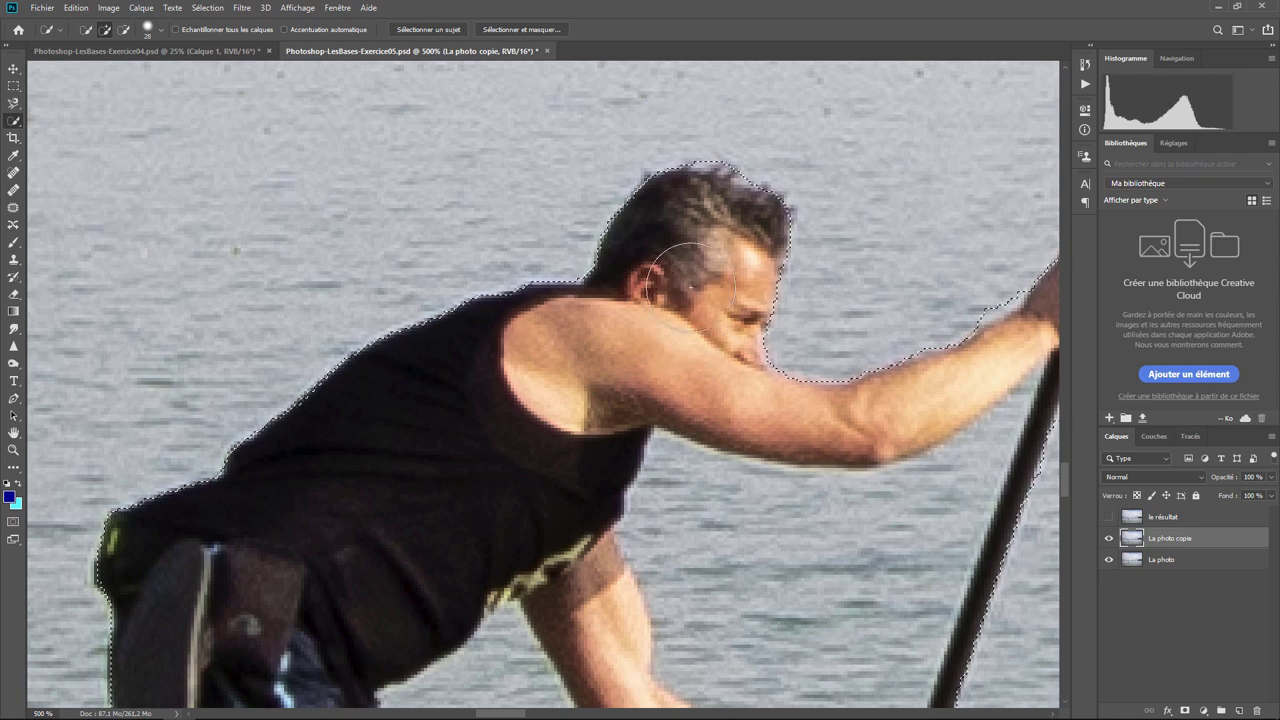
click(752, 229)
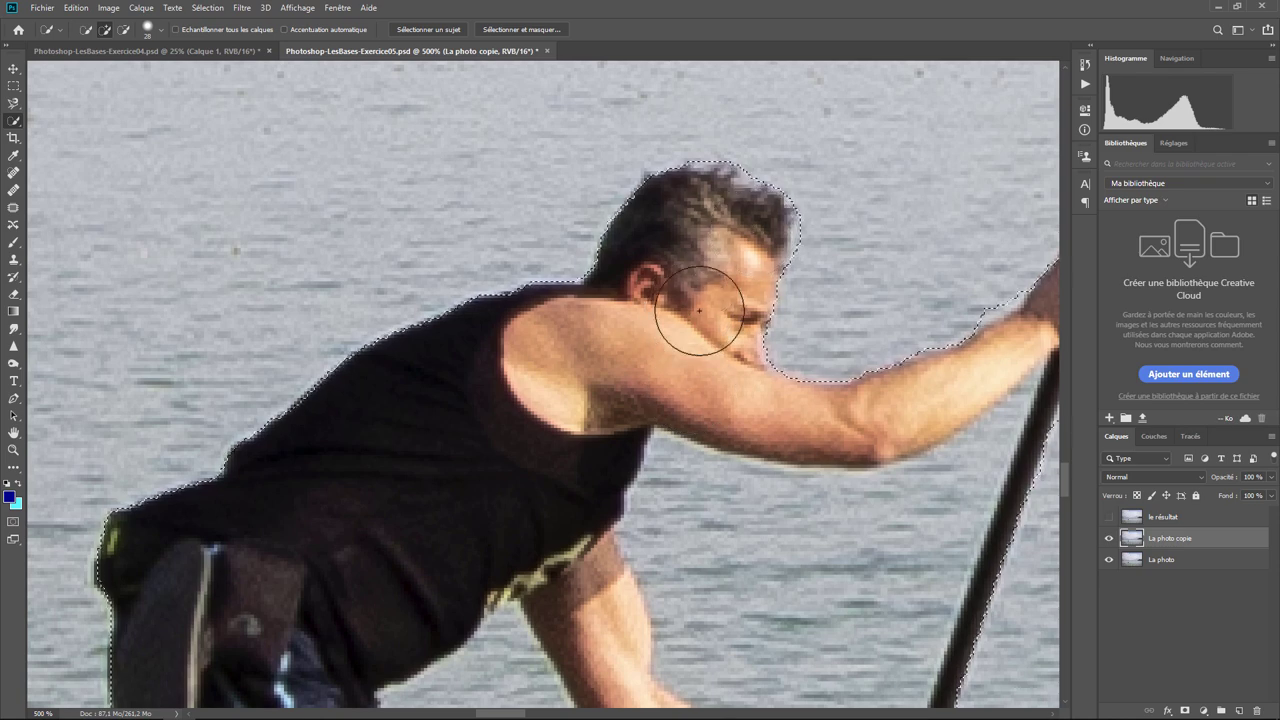
drag(520, 483, 423, 320)
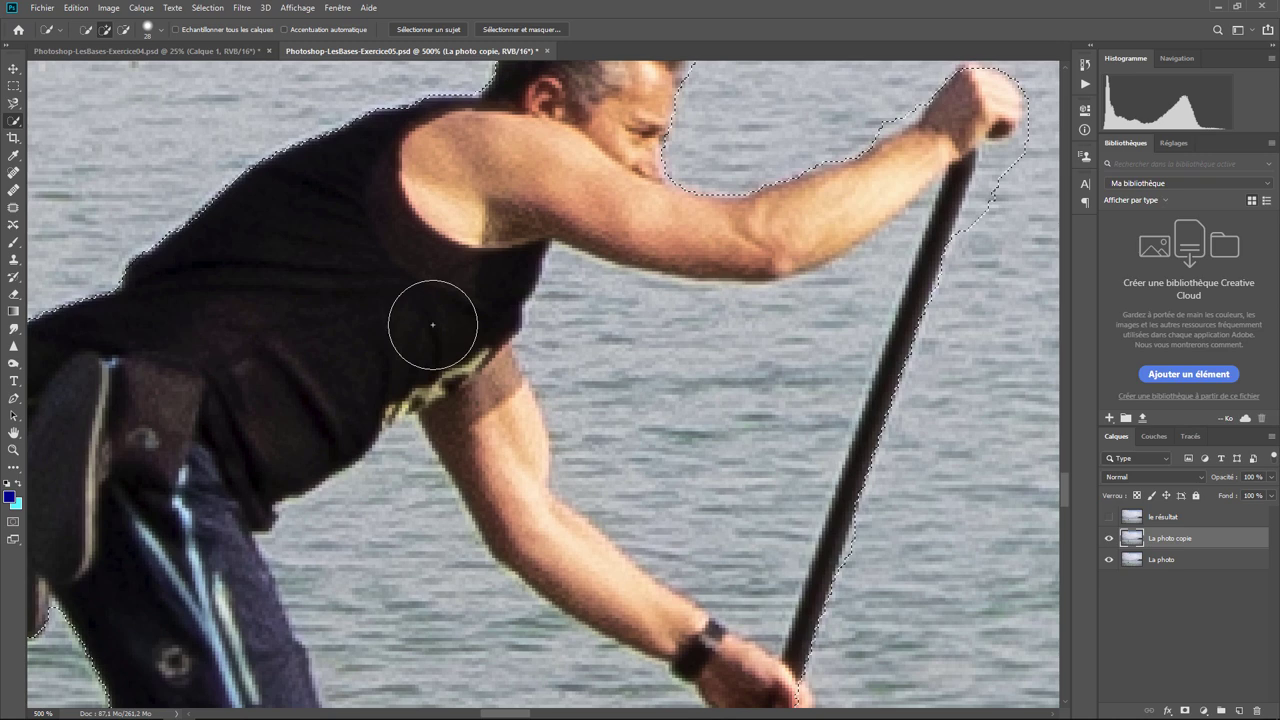
Try Select and Mask's edge feathering, then cancel with Annuler to keep the original selection.
click(538, 30)
click(1224, 396)
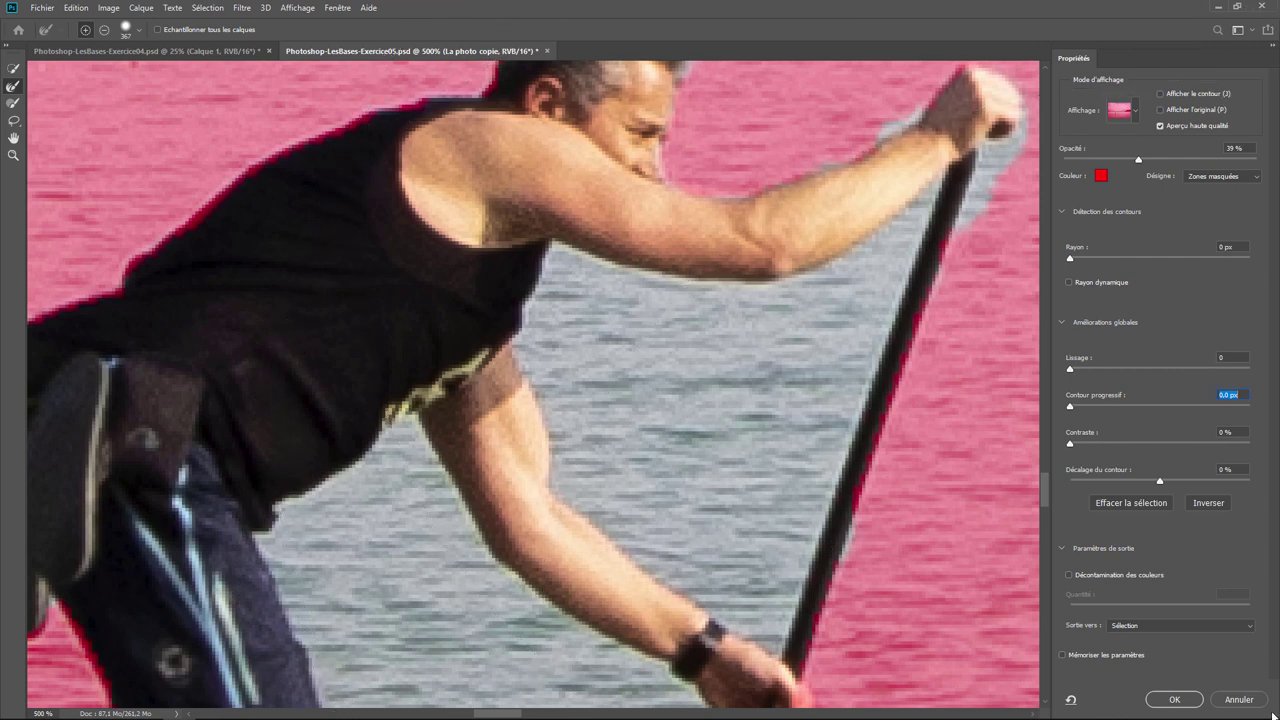
click(1240, 700)
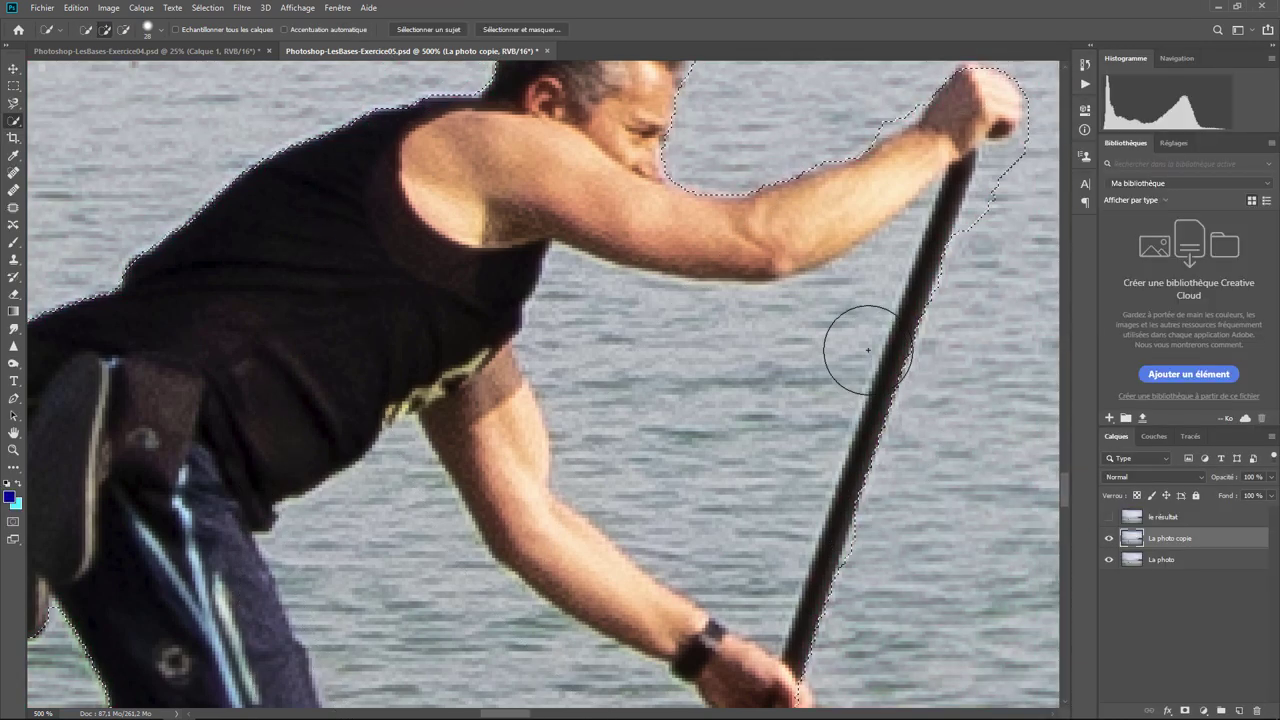
Tighten the selection along the paddle and inspect its outline from the board up to the torso.
drag(882, 298, 833, 456)
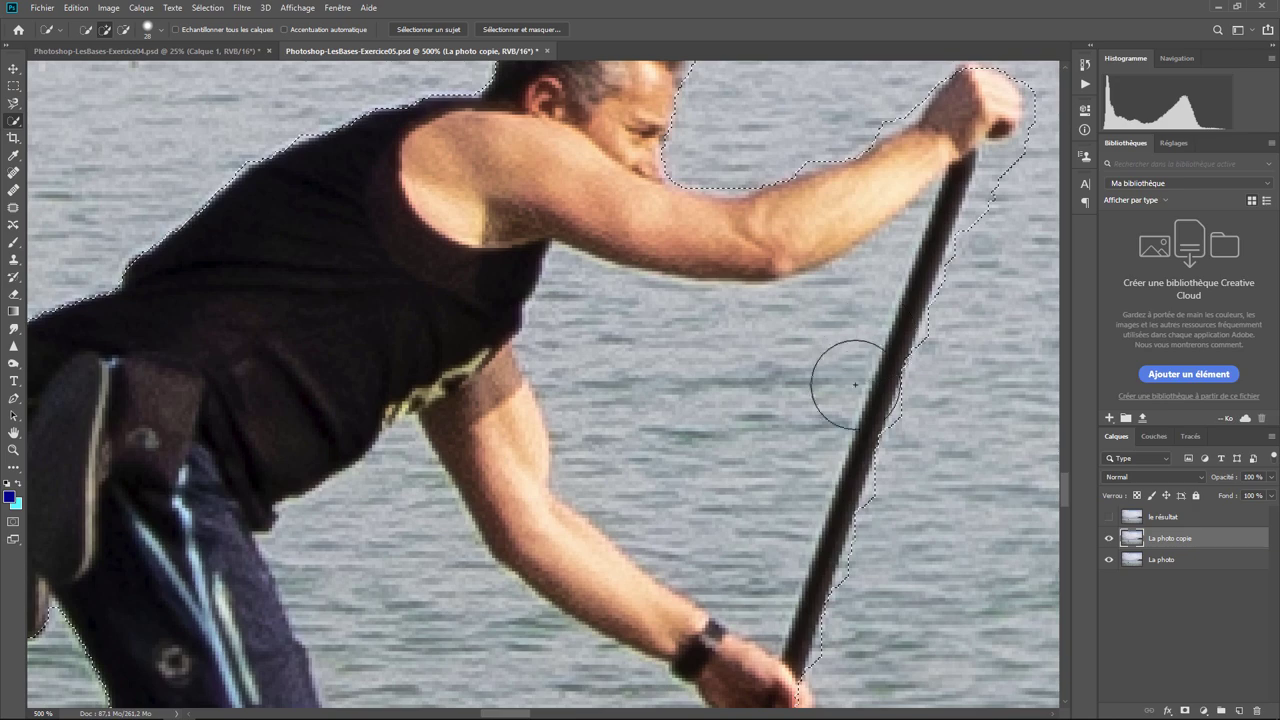
drag(751, 514, 708, 334)
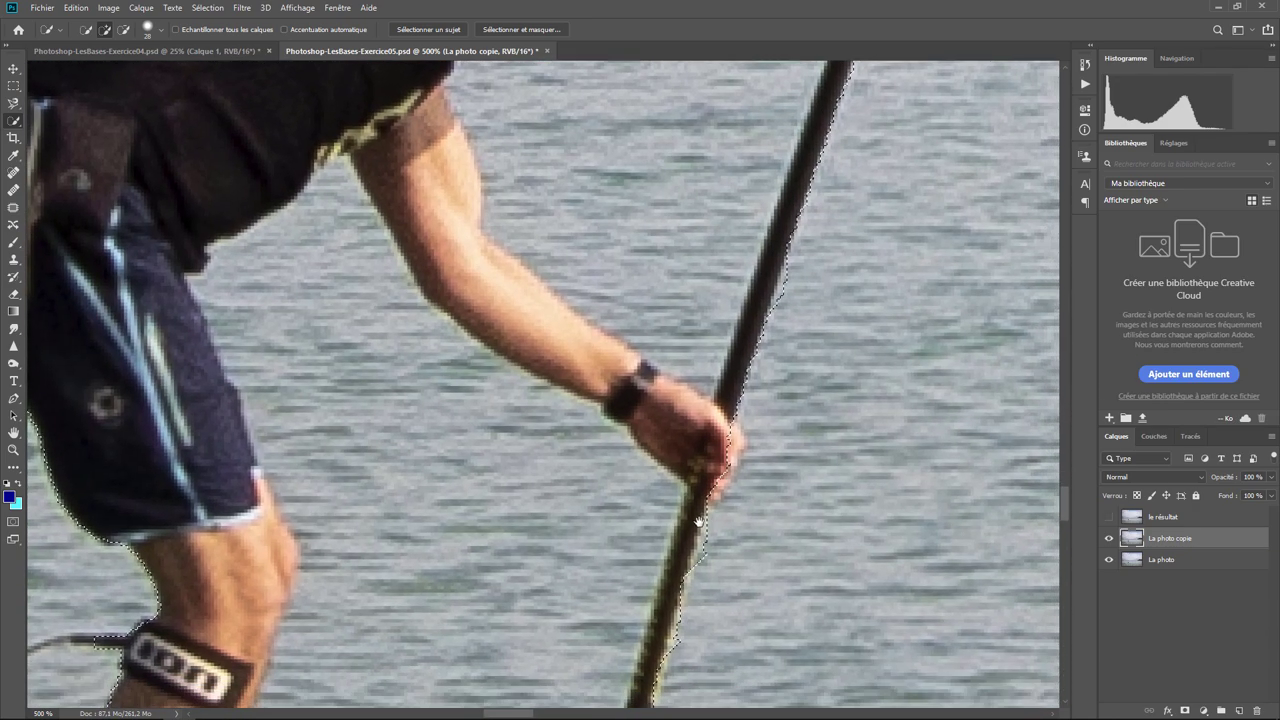
drag(716, 517, 700, 450)
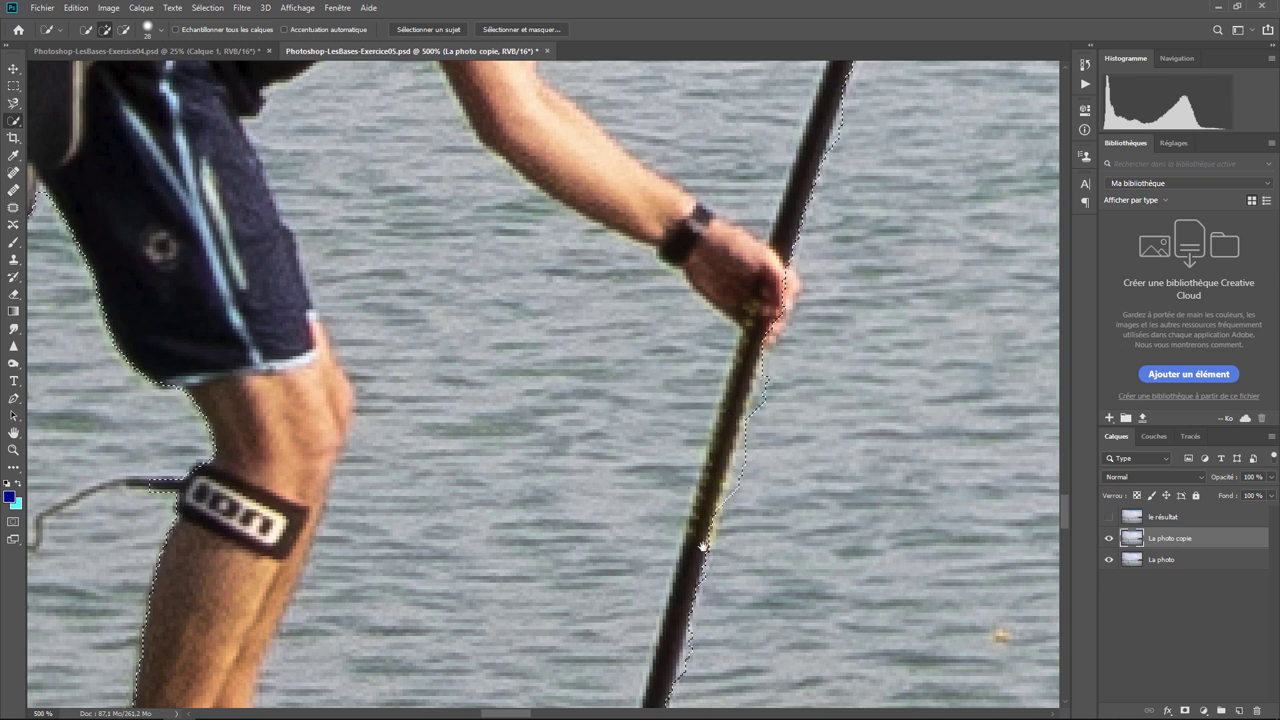
drag(676, 615, 706, 497)
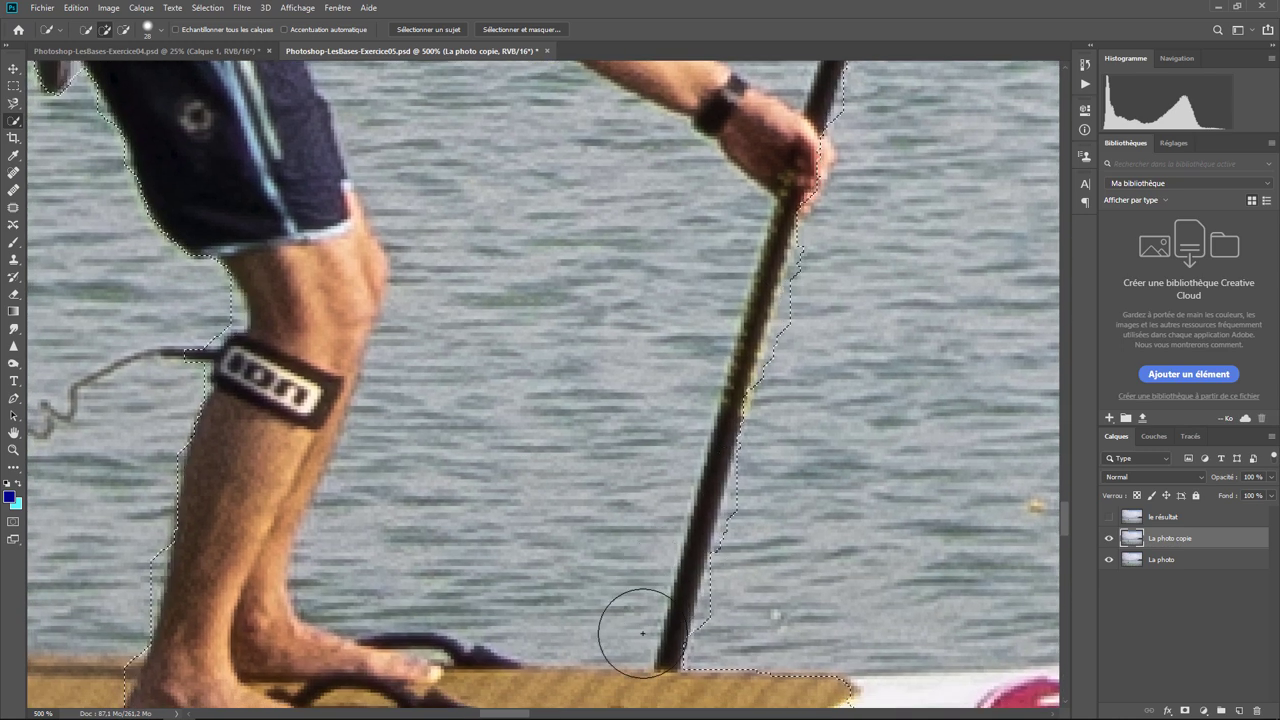
drag(531, 557, 700, 705)
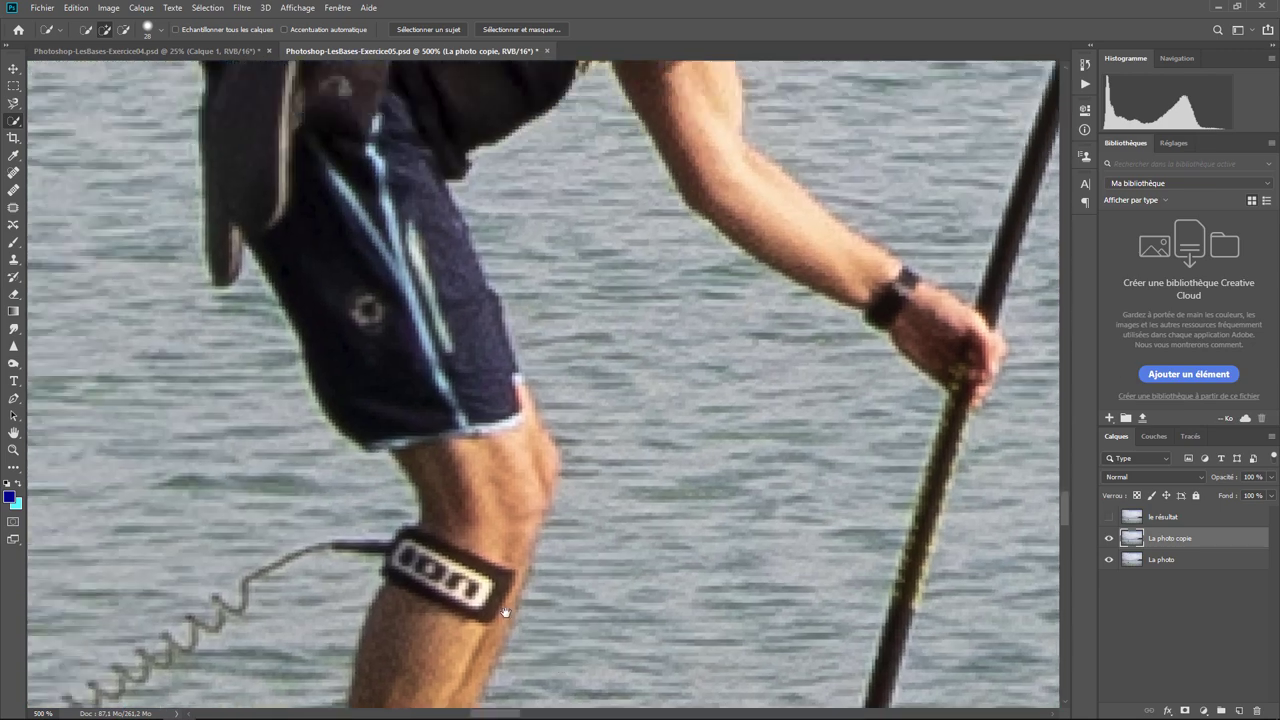
mouse_move(385, 129)
mouse_down()
mouse_move(548, 315)
mouse_move(586, 337)
mouse_up()
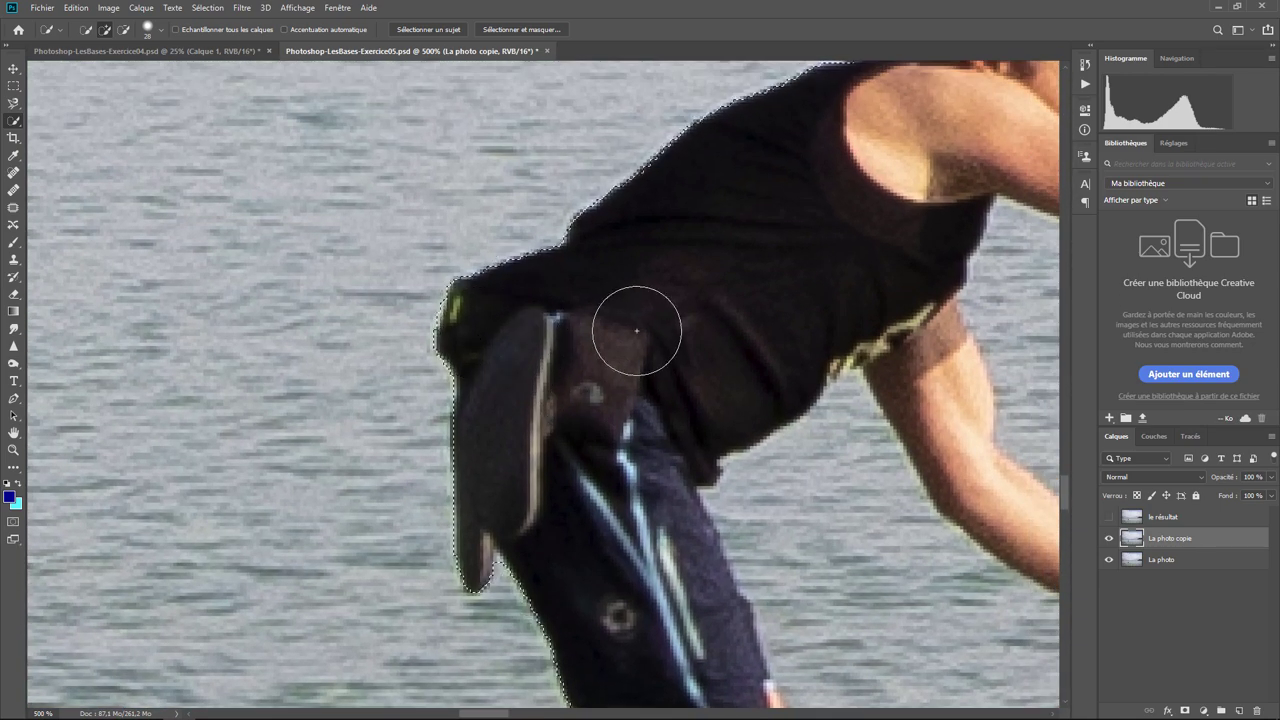
drag(634, 337, 680, 329)
scroll(687, 347, up, 3)
scroll(687, 347, right, 3)
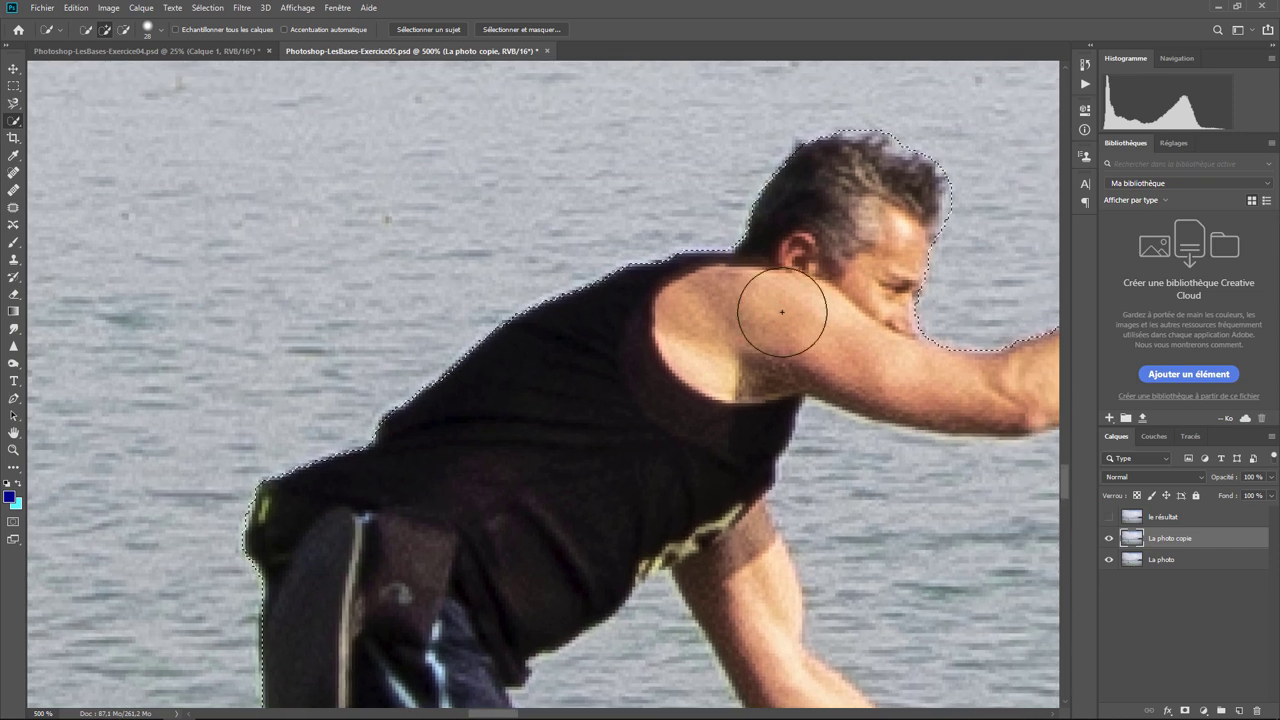
Copy the selected paddleboarder to a new Calque 1 via Calque par copier, then hide it.
right_click(600, 414)
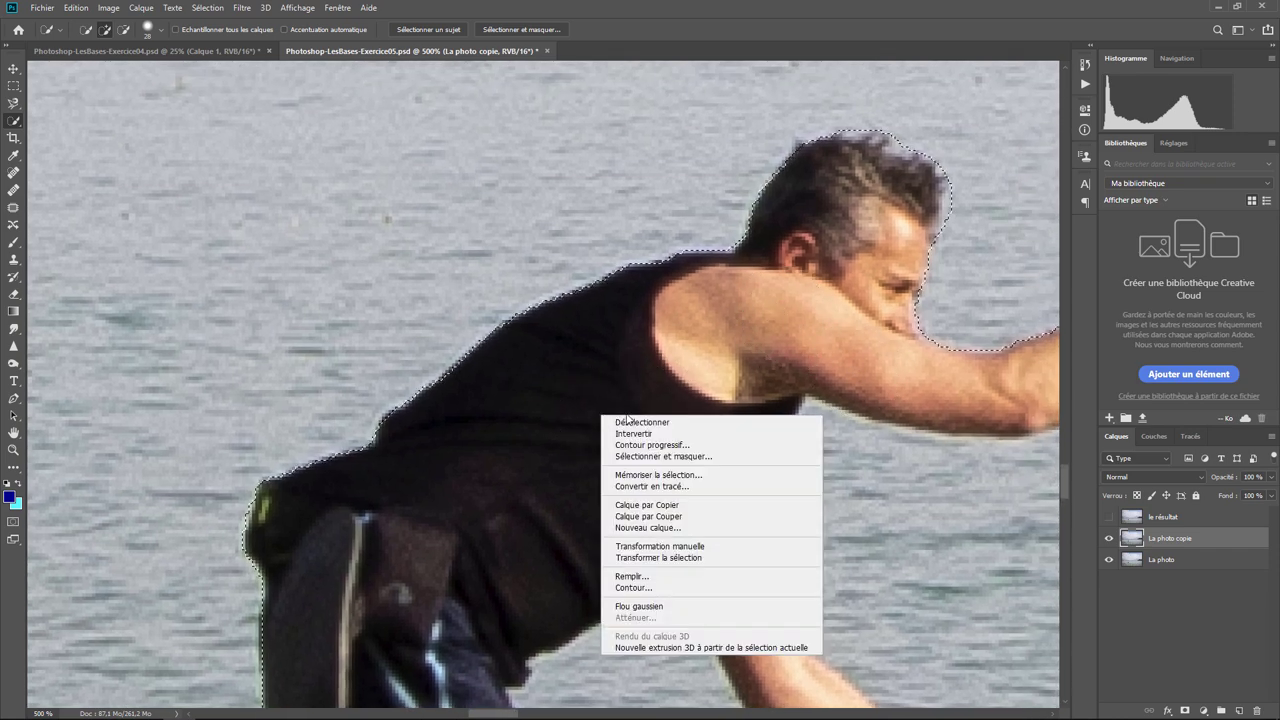
click(680, 503)
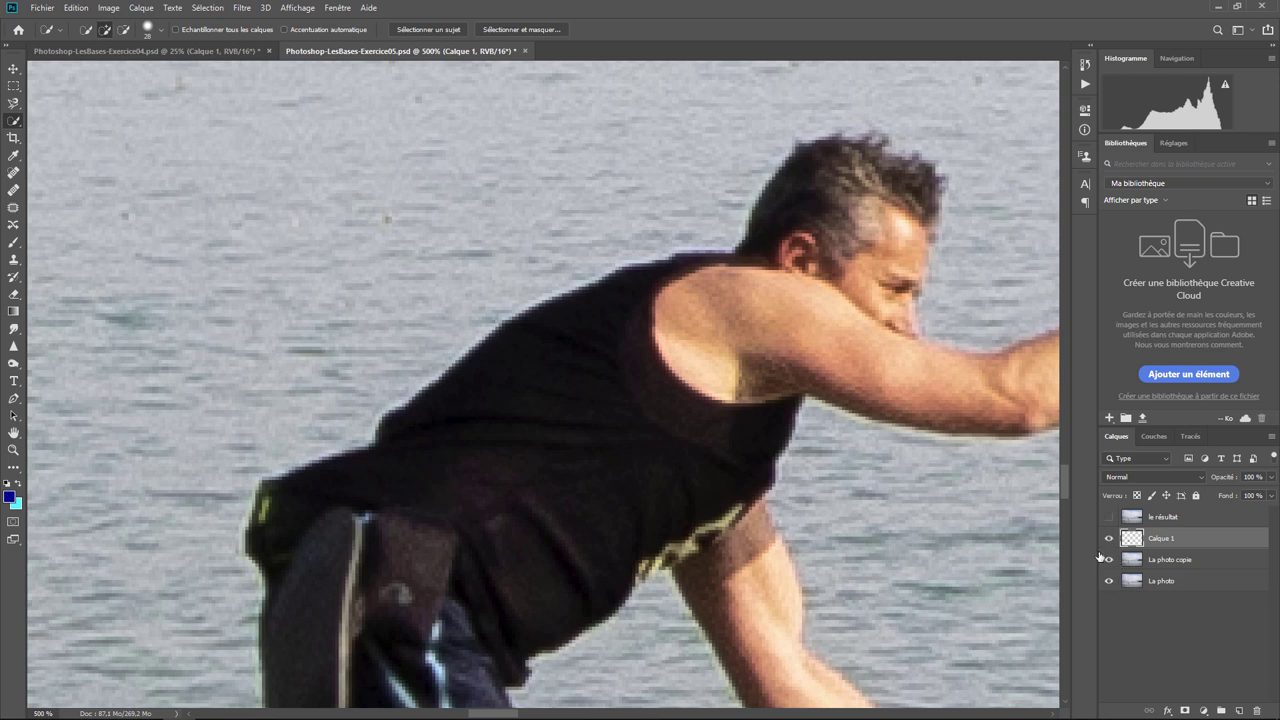
click(1108, 539)
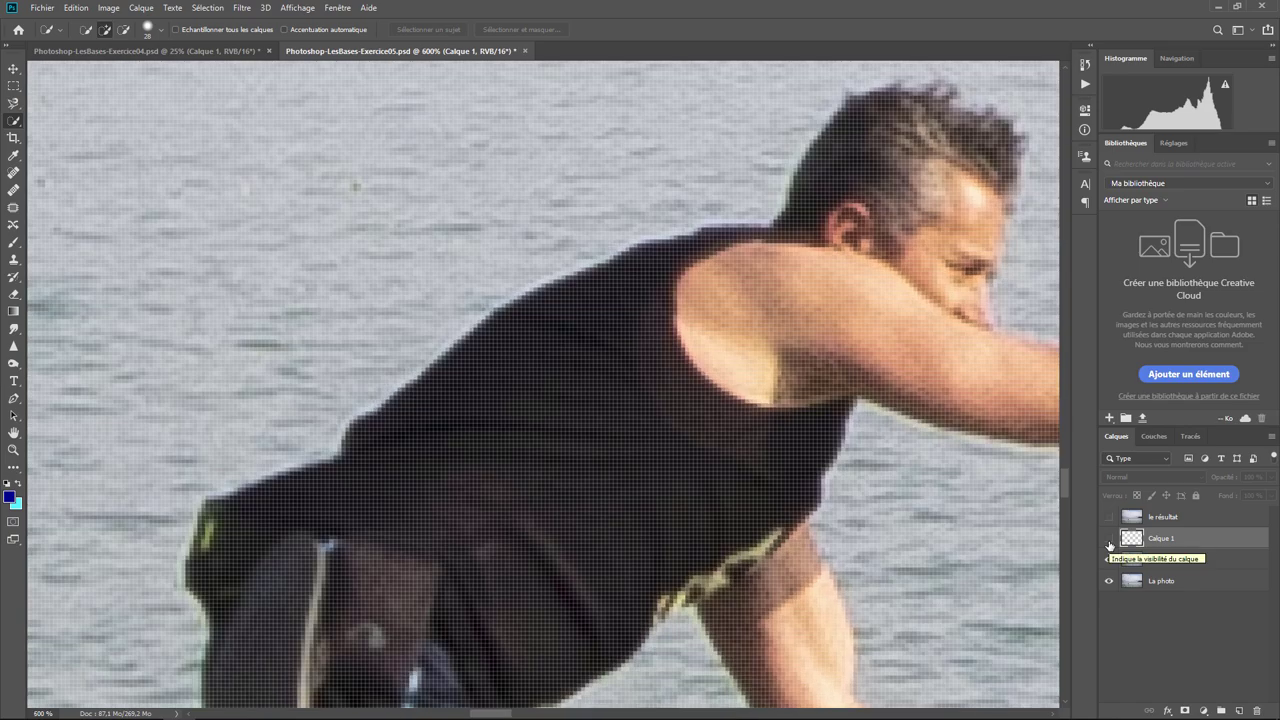
key(ctrl+minus)
key(ctrl+minus)
key(ctrl+minus)
key(ctrl+minus)
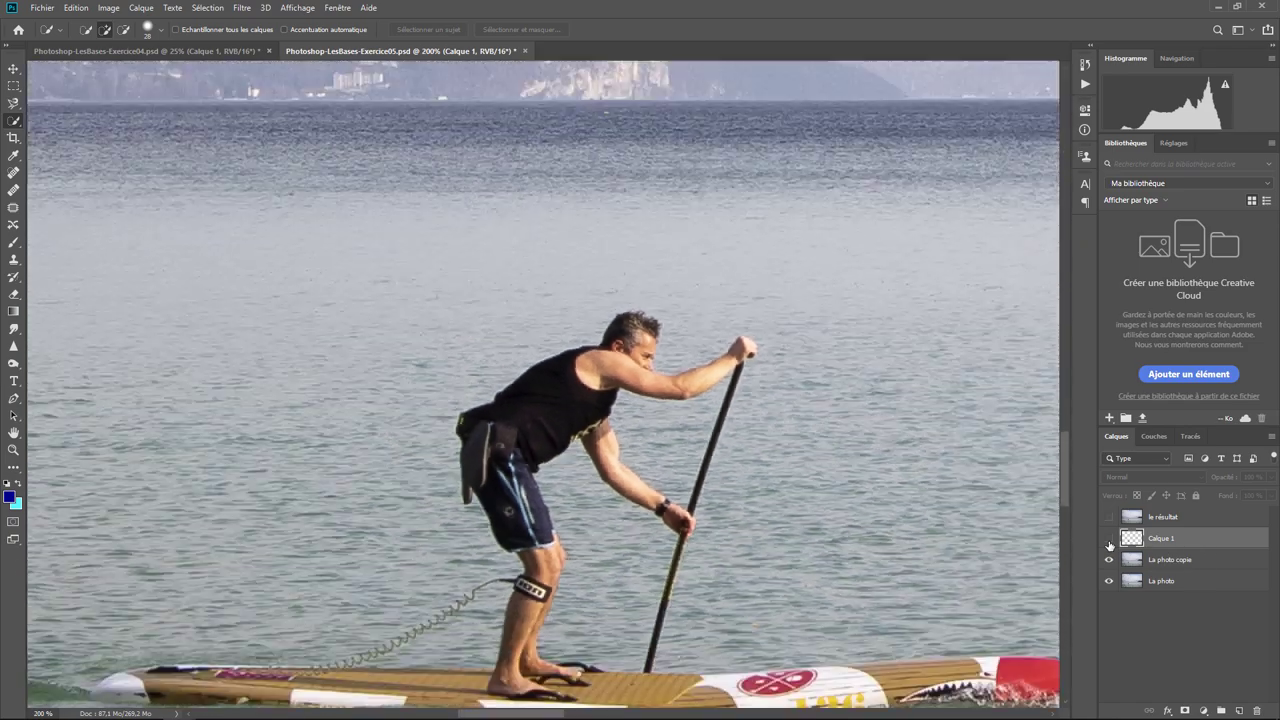
key(ctrl+minus)
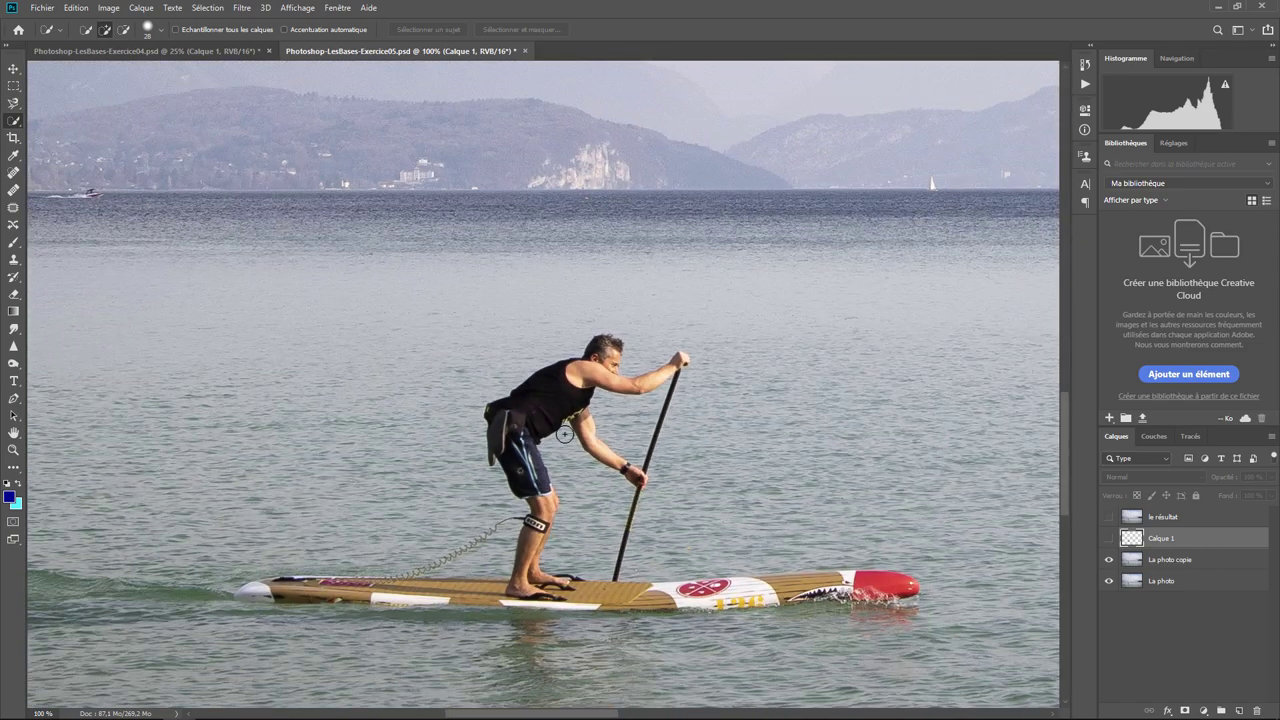
On La photo copie, take the Clone Stamp and paint cloned water over the man's hair.
click(1171, 560)
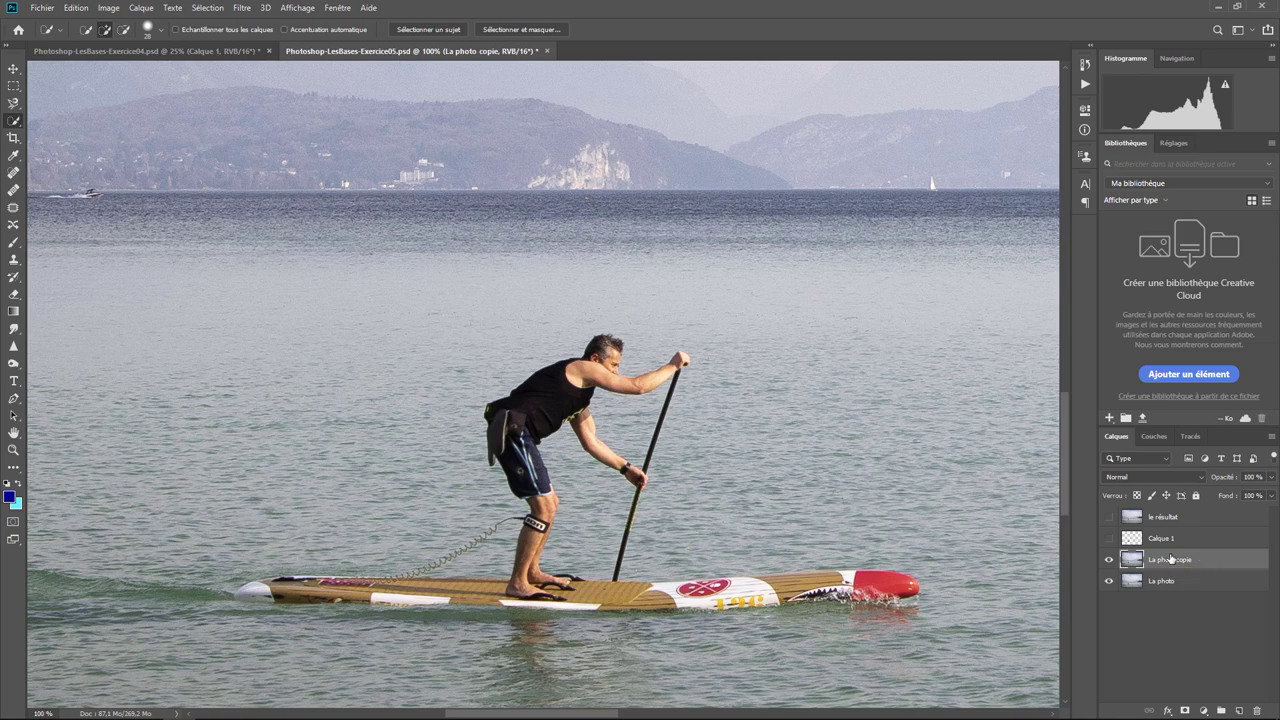
key(ctrl+plus)
key(ctrl+minus)
key(ctrl+minus)
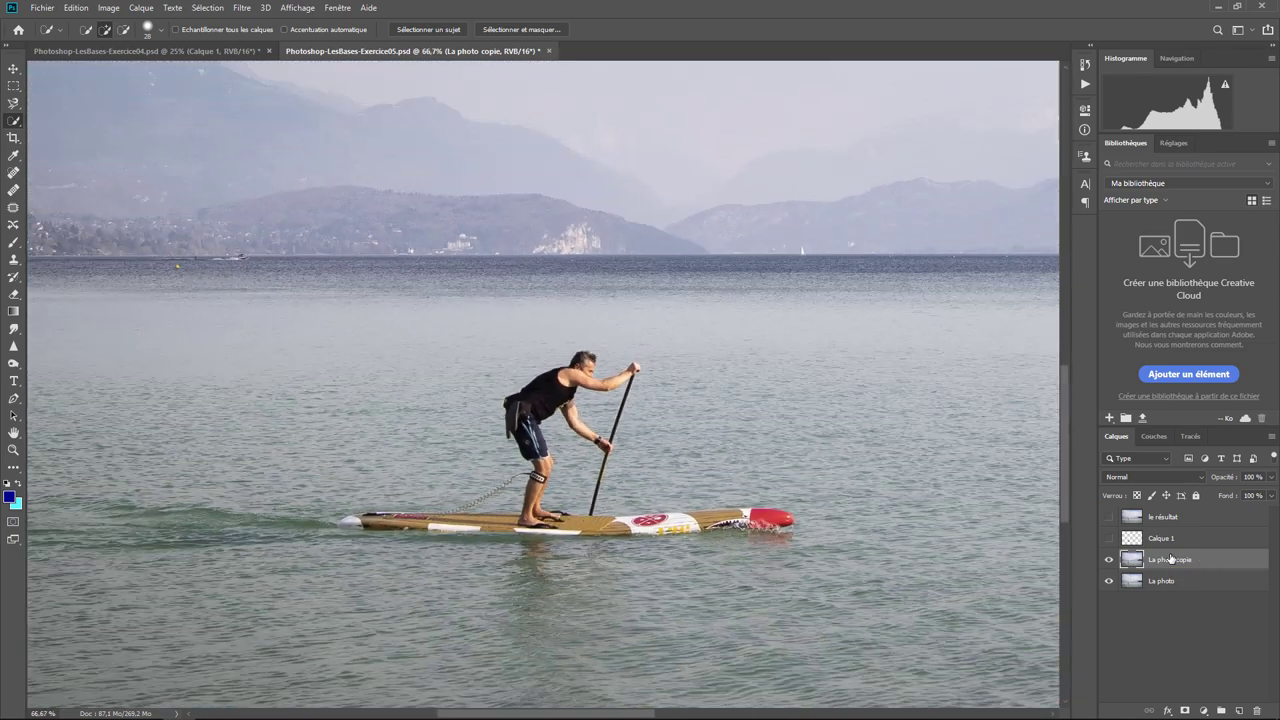
key(ctrl+minus)
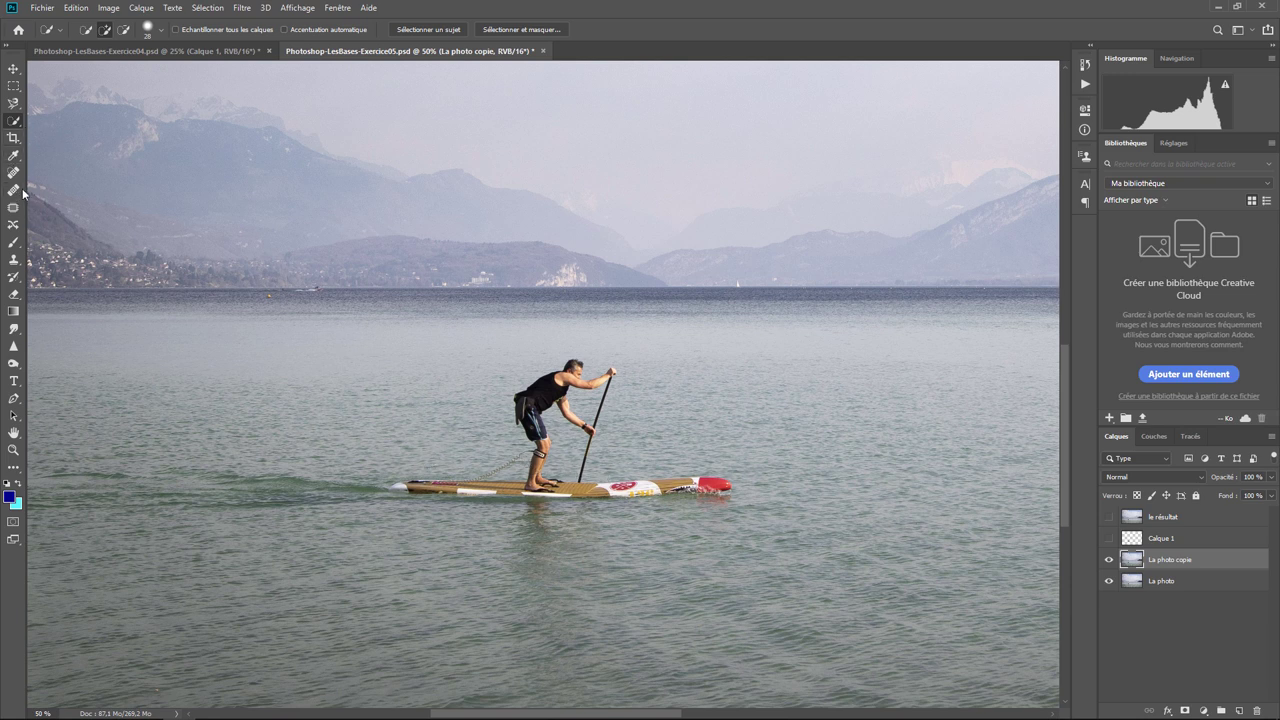
click(15, 260)
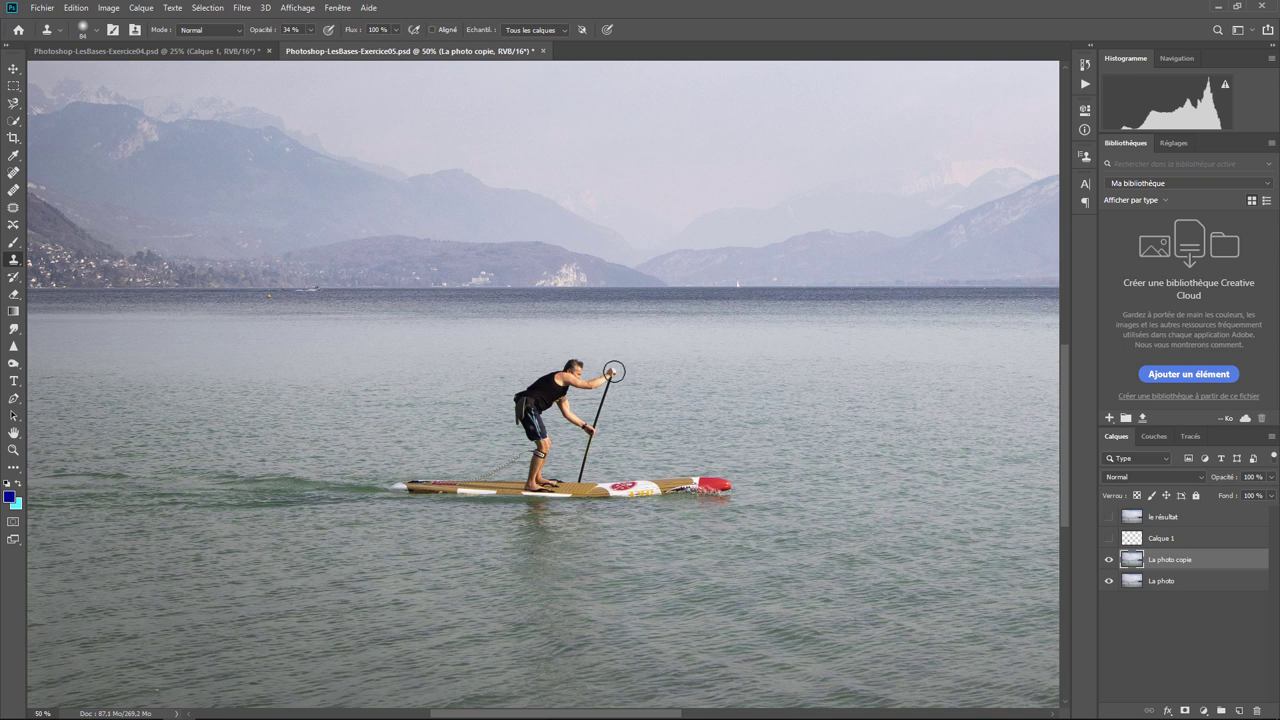
drag(566, 368, 600, 372)
At 100% clone opacity, cover the man's head and body with lake water, cleaning near the board's red tip.
click(311, 30)
drag(314, 44, 625, 298)
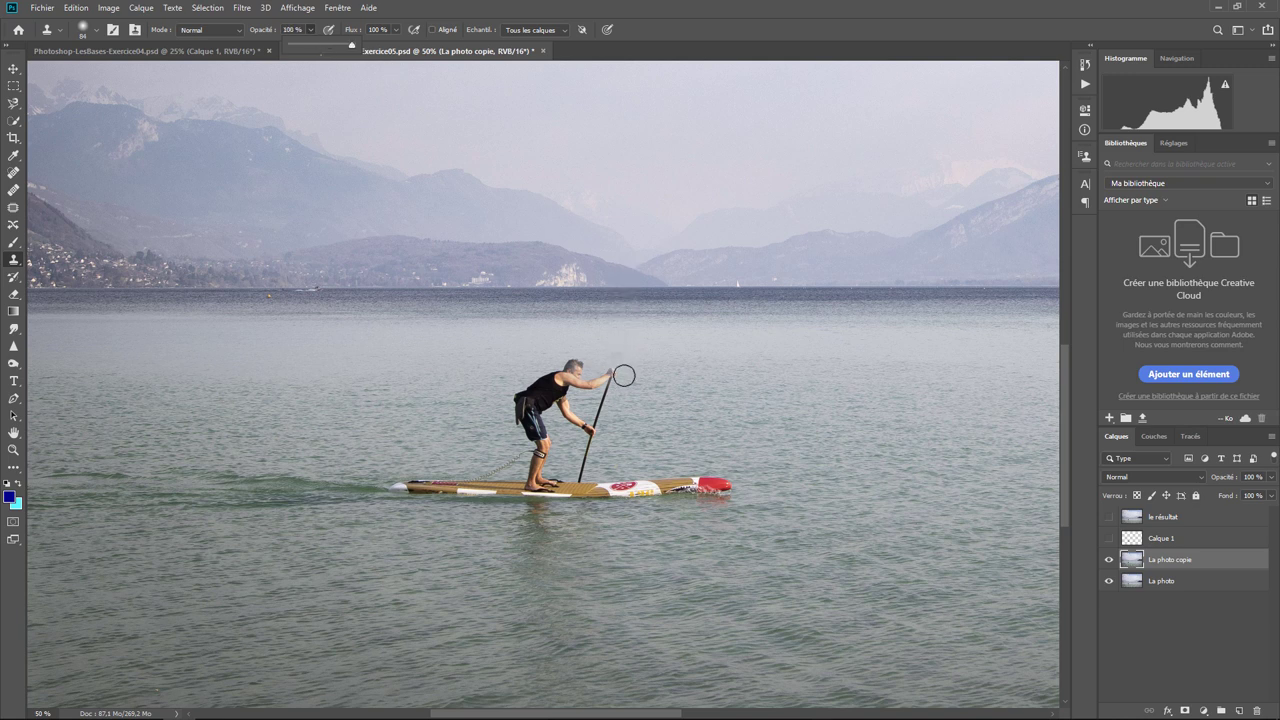
mouse_move(598, 375)
mouse_down()
mouse_move(593, 431)
mouse_move(571, 414)
mouse_move(603, 414)
mouse_up()
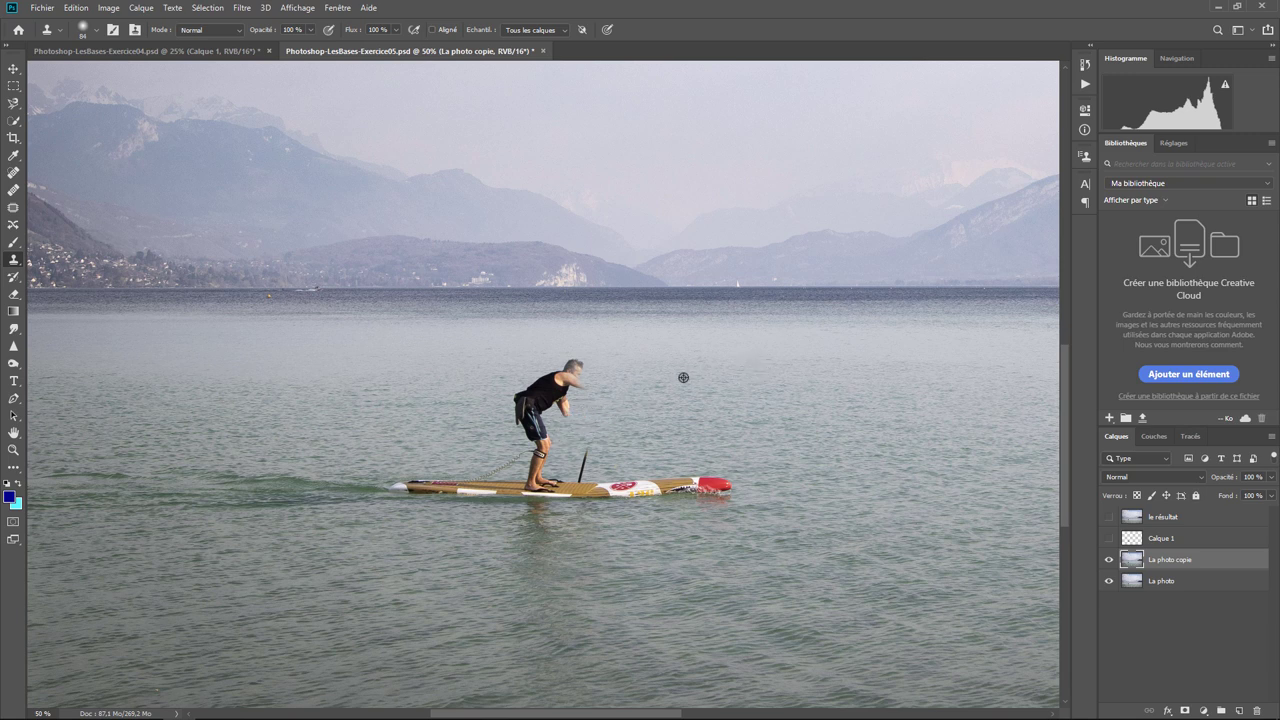
mouse_move(580, 371)
mouse_down()
mouse_move(562, 378)
mouse_move(582, 371)
mouse_move(566, 389)
mouse_move(586, 394)
mouse_move(565, 372)
mouse_move(531, 380)
mouse_move(520, 408)
mouse_move(560, 417)
mouse_up()
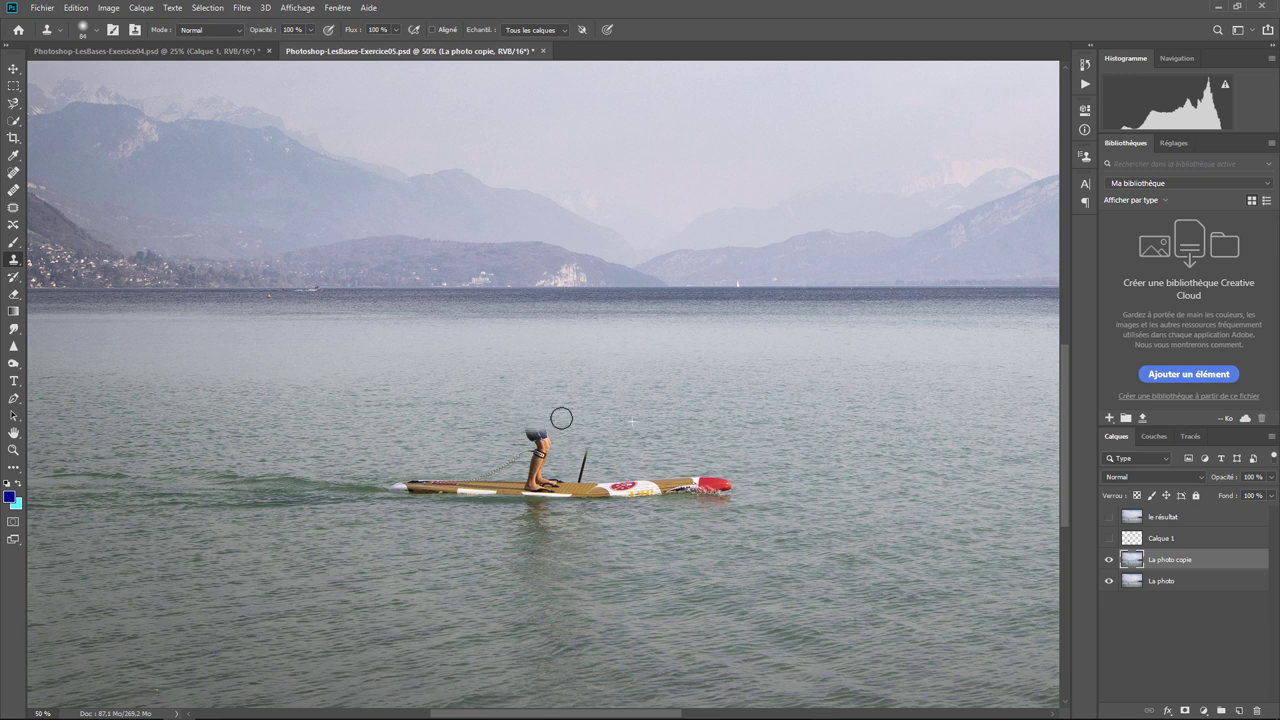
alt+click(733, 433)
mouse_move(590, 450)
mouse_down()
mouse_move(517, 457)
mouse_move(585, 464)
mouse_up()
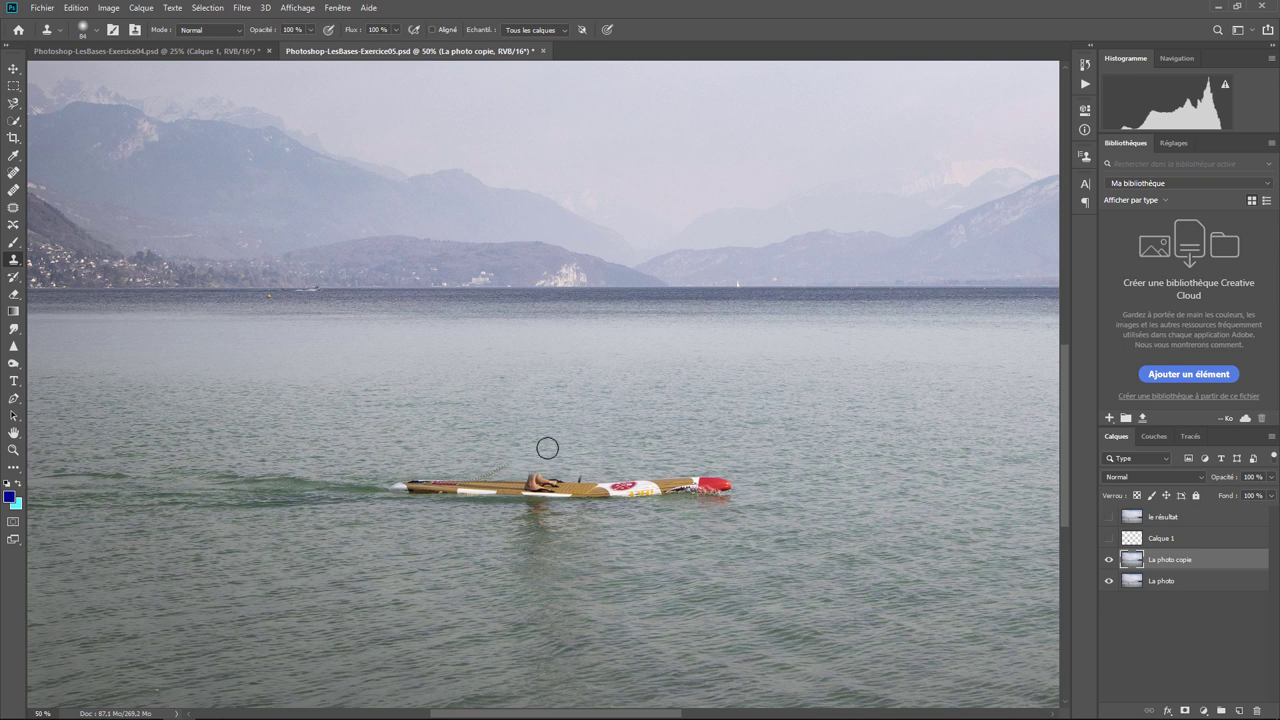
drag(715, 480, 692, 480)
Toggle La photo copie and Calque 1 visibility to compare the retouch, leaving Calque 1 hidden.
click(1109, 559)
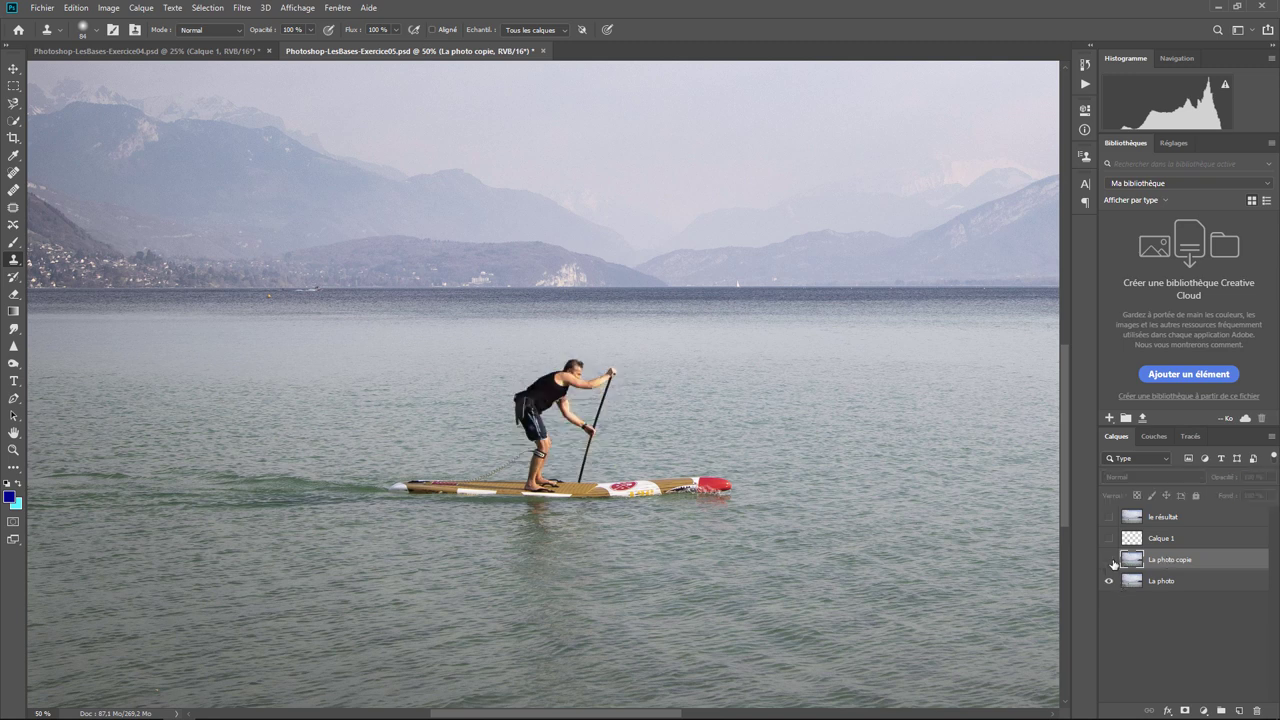
click(1109, 560)
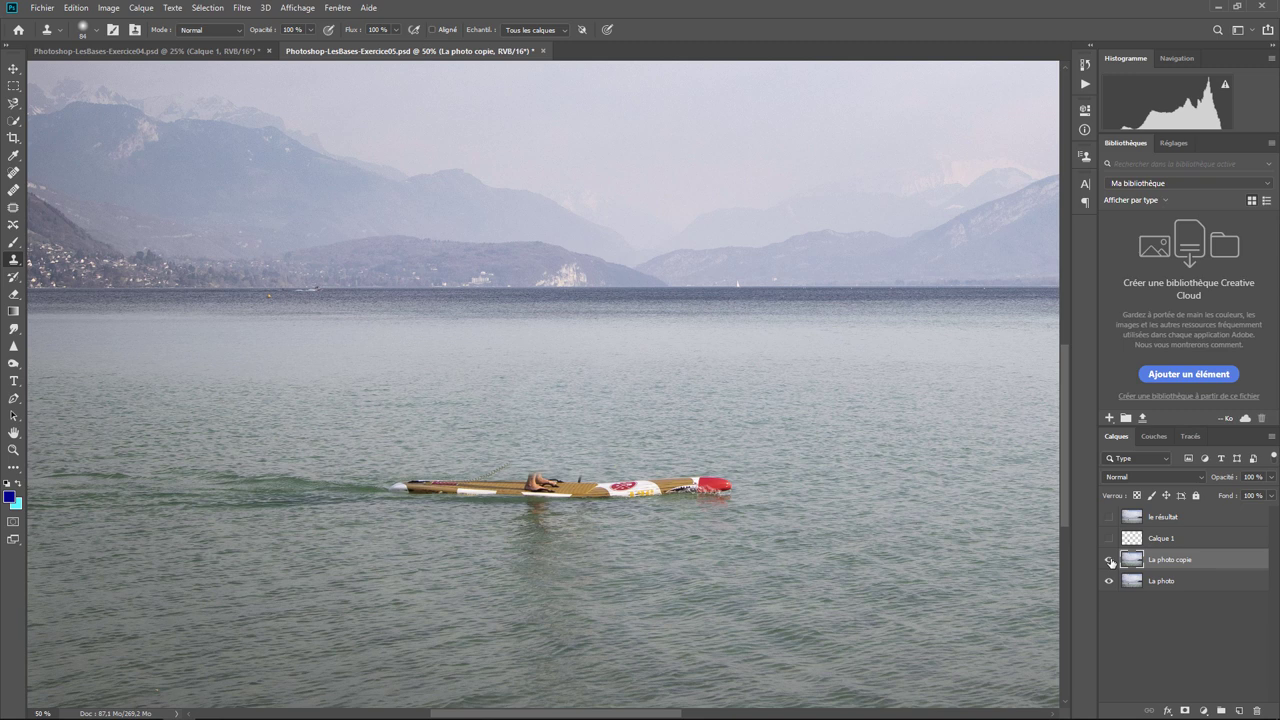
click(1109, 560)
click(1109, 560)
click(1109, 541)
click(1109, 541)
click(1109, 541)
click(1109, 541)
Apply Filtre > Flou > Flou gaussien with a 58,2 pixel radius to La photo copie.
click(242, 7)
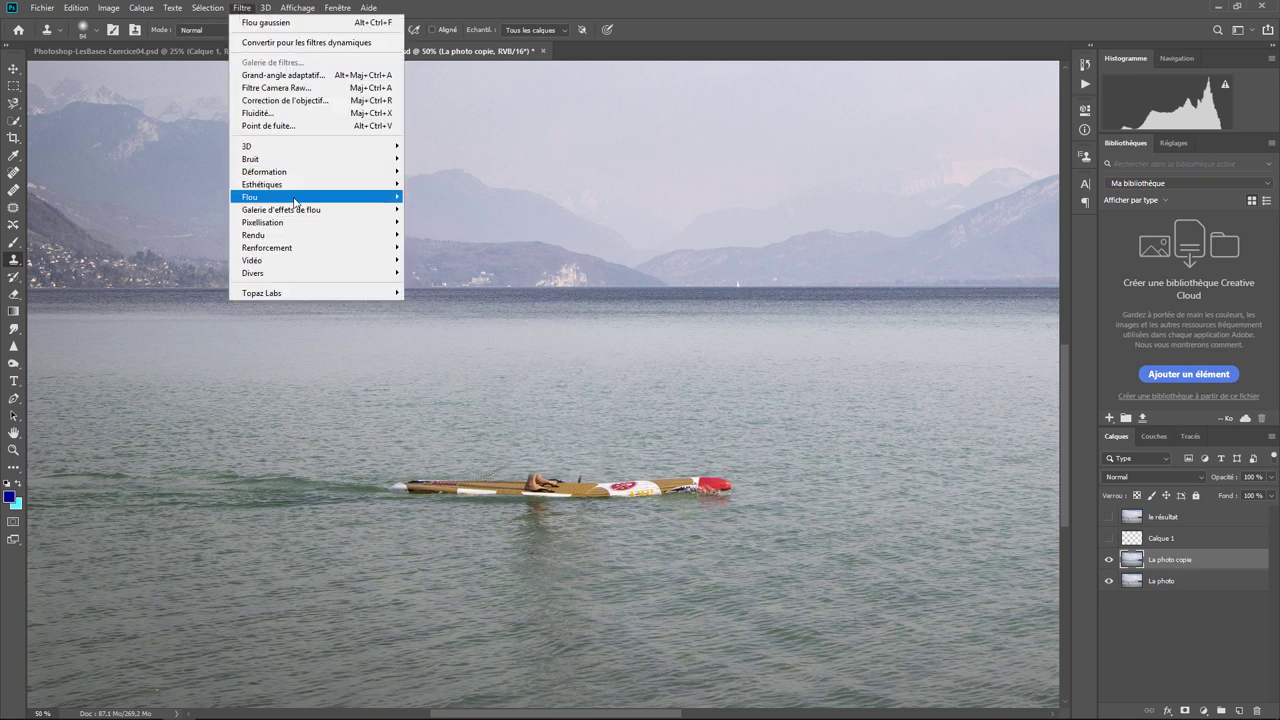
mouse_move(300, 197)
click(462, 262)
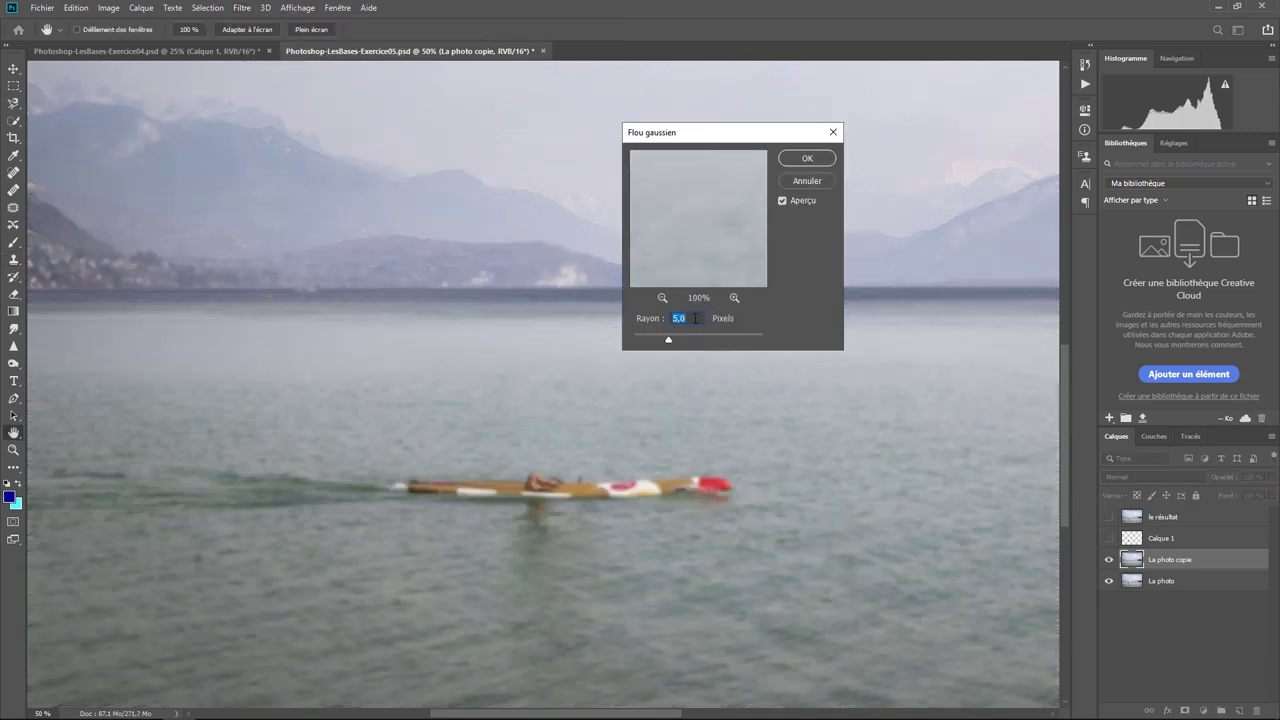
mouse_move(670, 342)
mouse_down()
mouse_move(711, 347)
mouse_move(651, 343)
mouse_up()
click(806, 158)
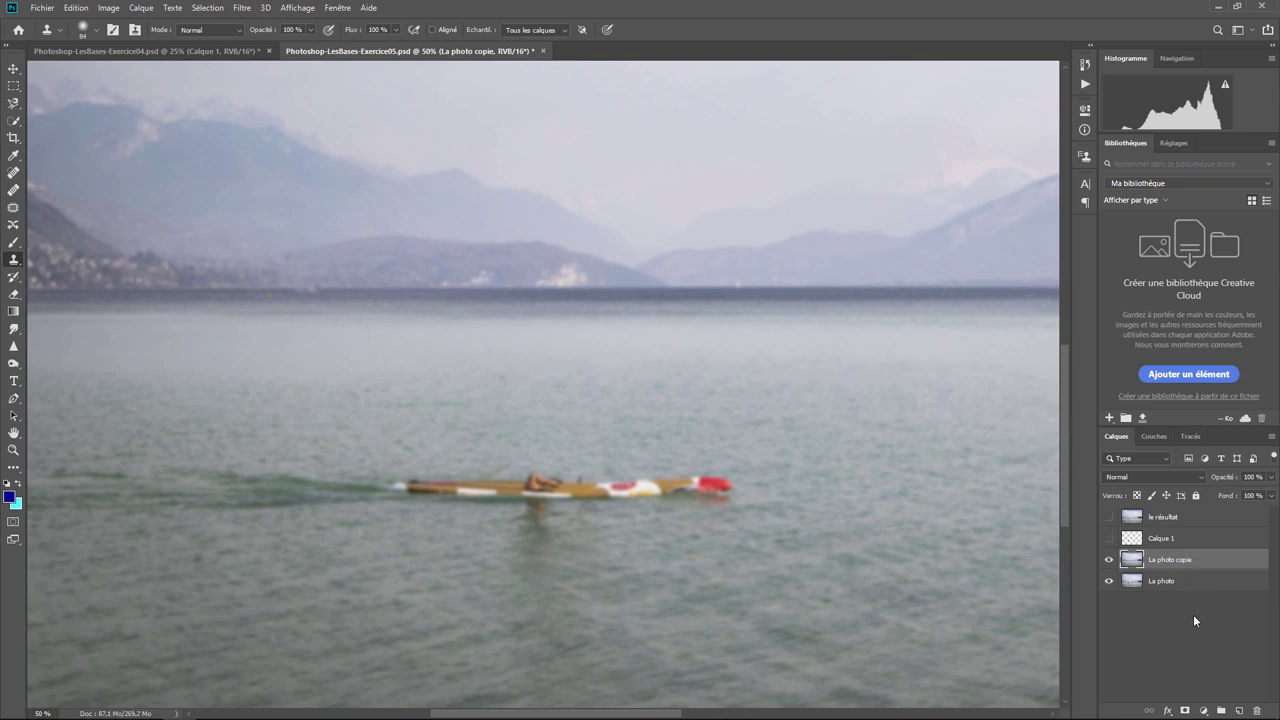
Add a layer mask to La photo copie and choose the reflected style in the Gradient tool.
click(1186, 711)
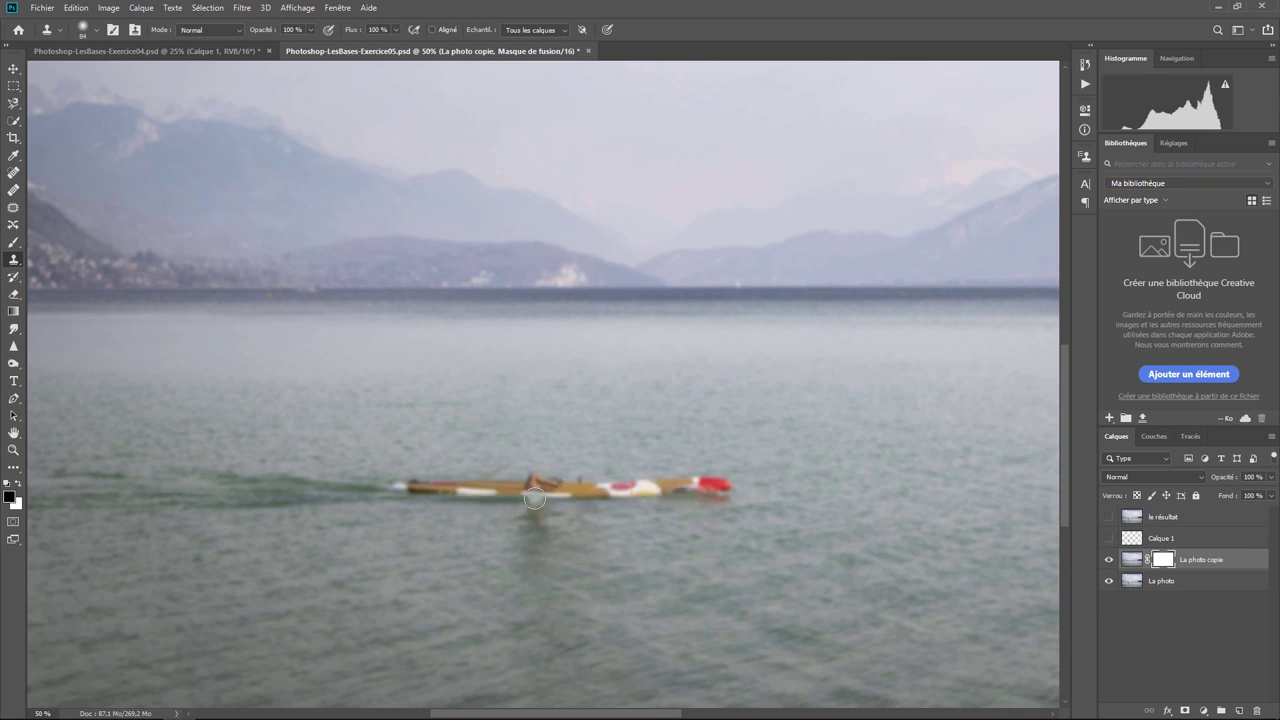
key(ctrl+minus)
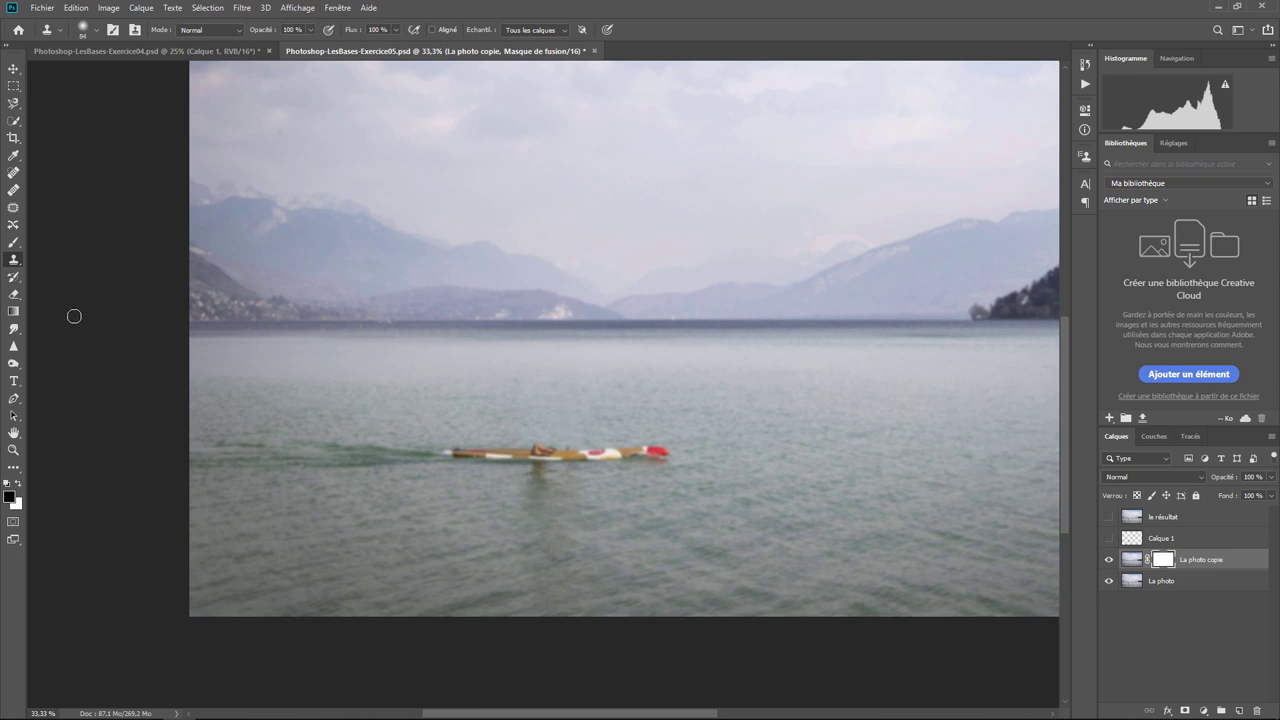
click(14, 312)
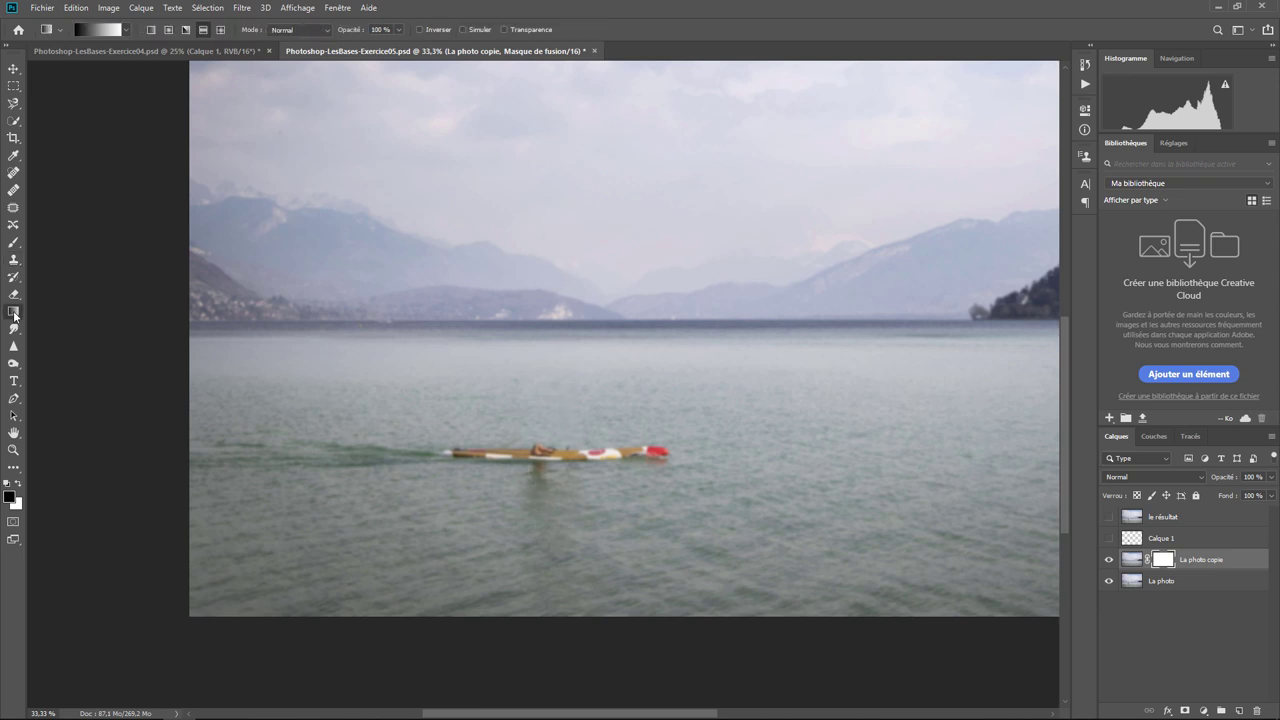
click(203, 30)
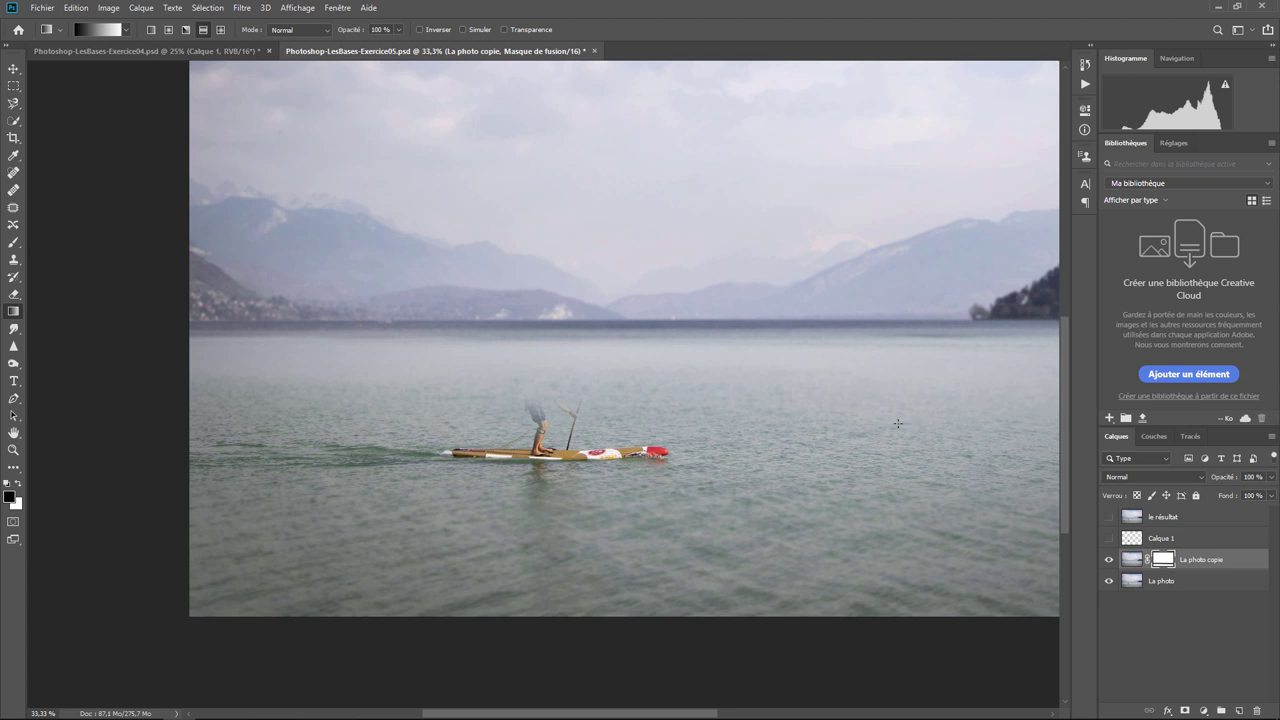
Make Calque 1 visible, zoom in on the paddler's lower body and select Calque 1.
click(1108, 539)
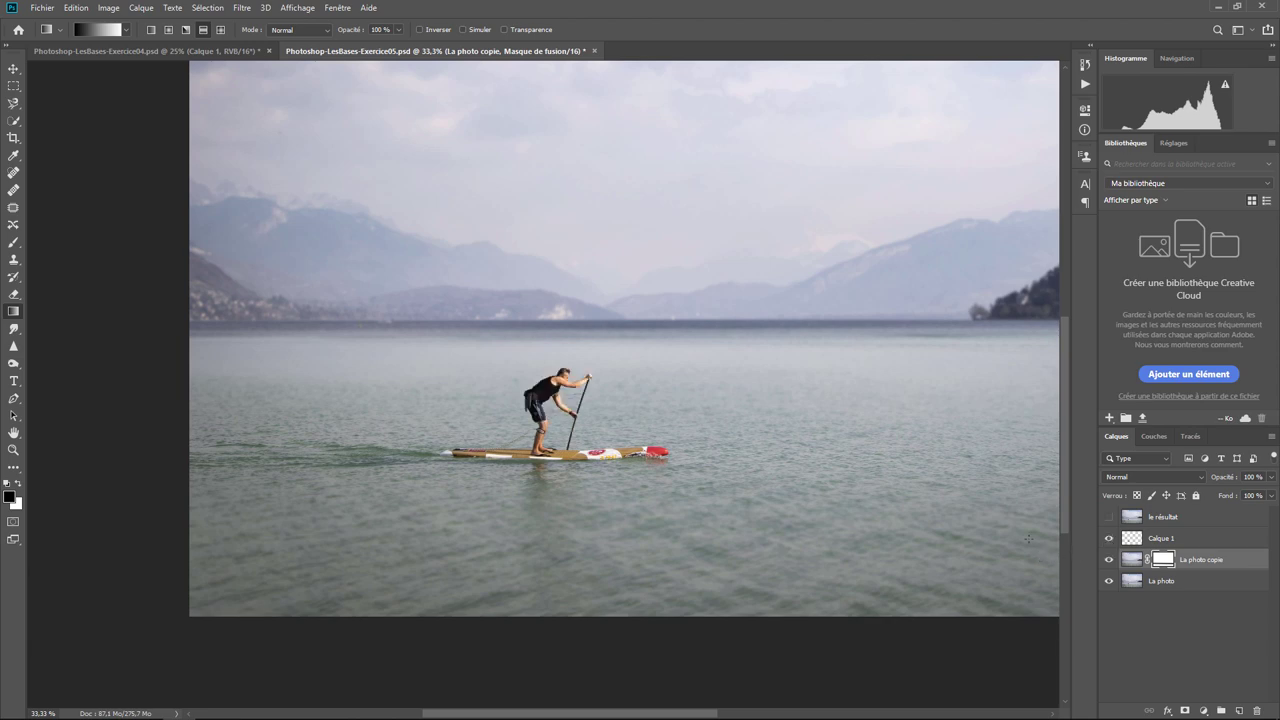
key(ctrl+plus)
key(ctrl+plus)
key(ctrl+plus)
key(ctrl+plus)
key(ctrl+plus)
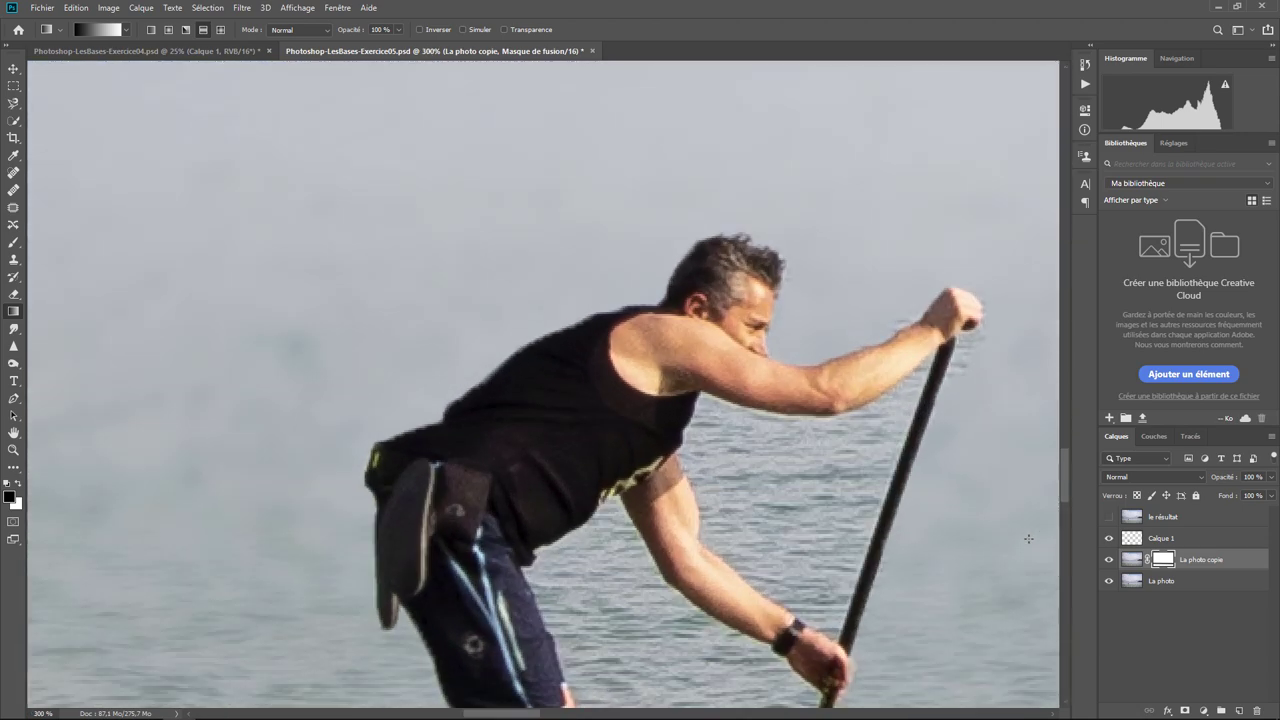
drag(820, 573, 634, 326)
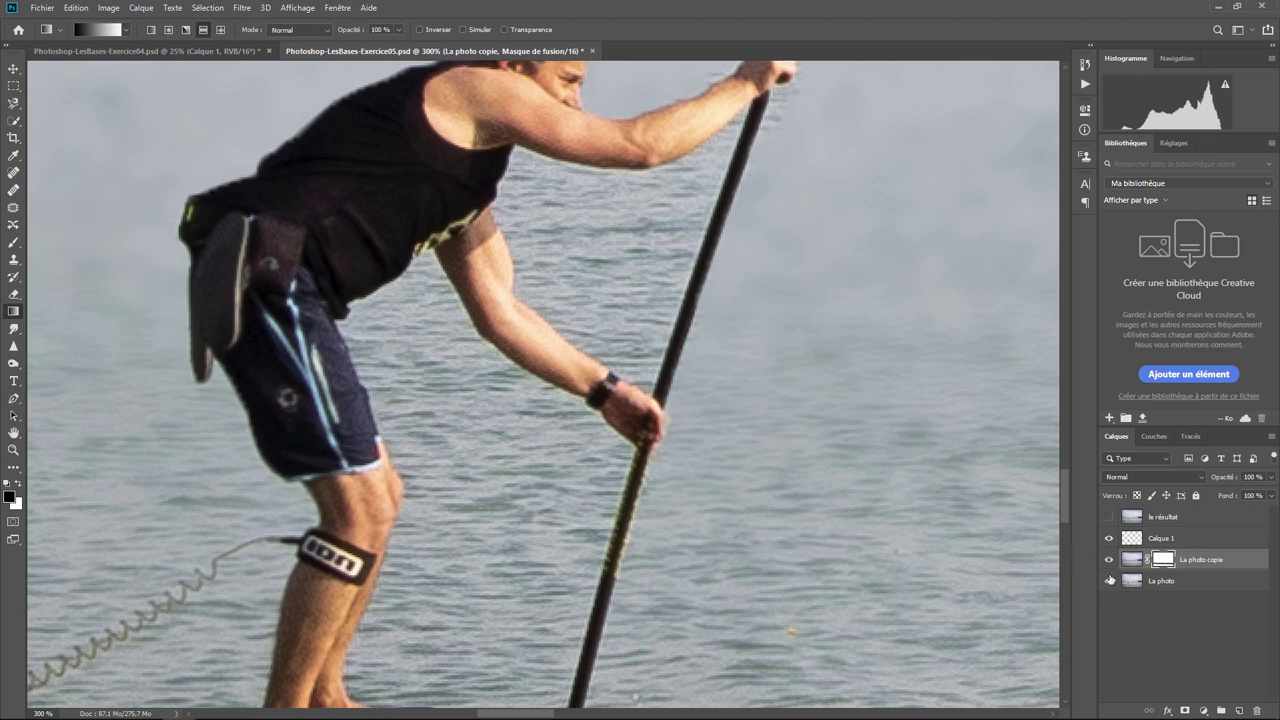
click(1159, 540)
Add a white layer mask to Calque 1 and make the Brush smaller.
click(1185, 711)
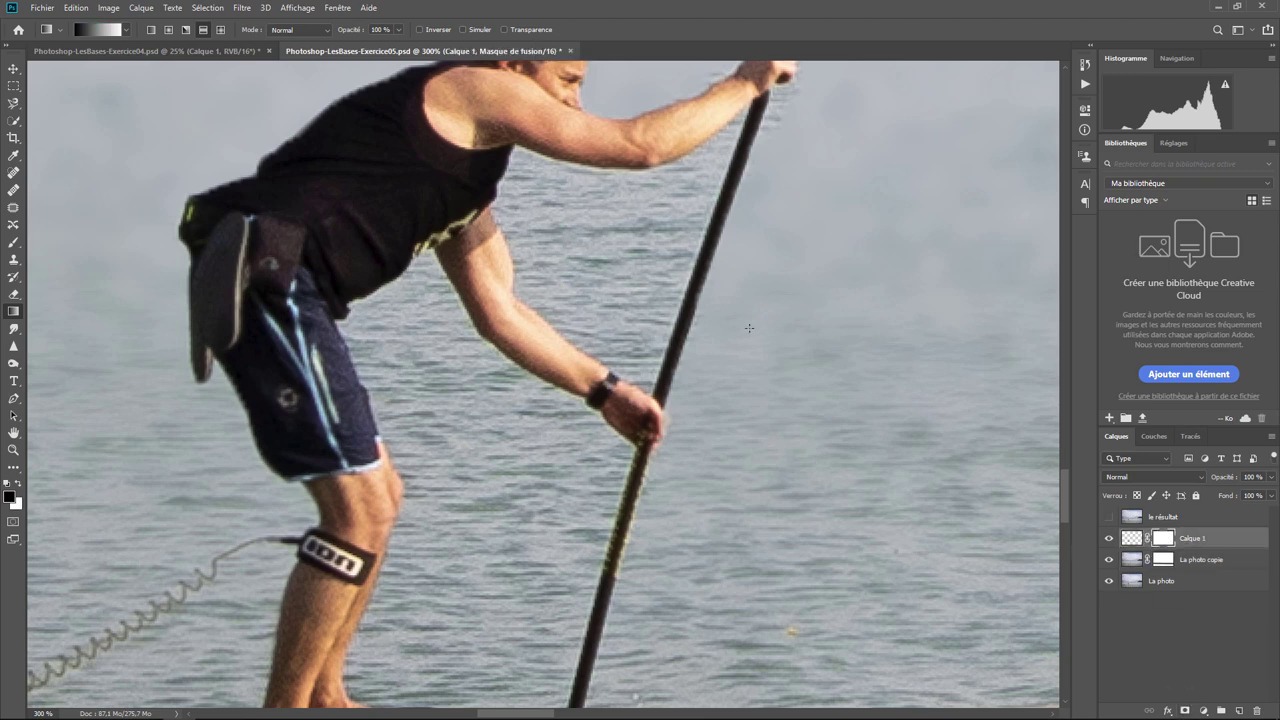
click(14, 243)
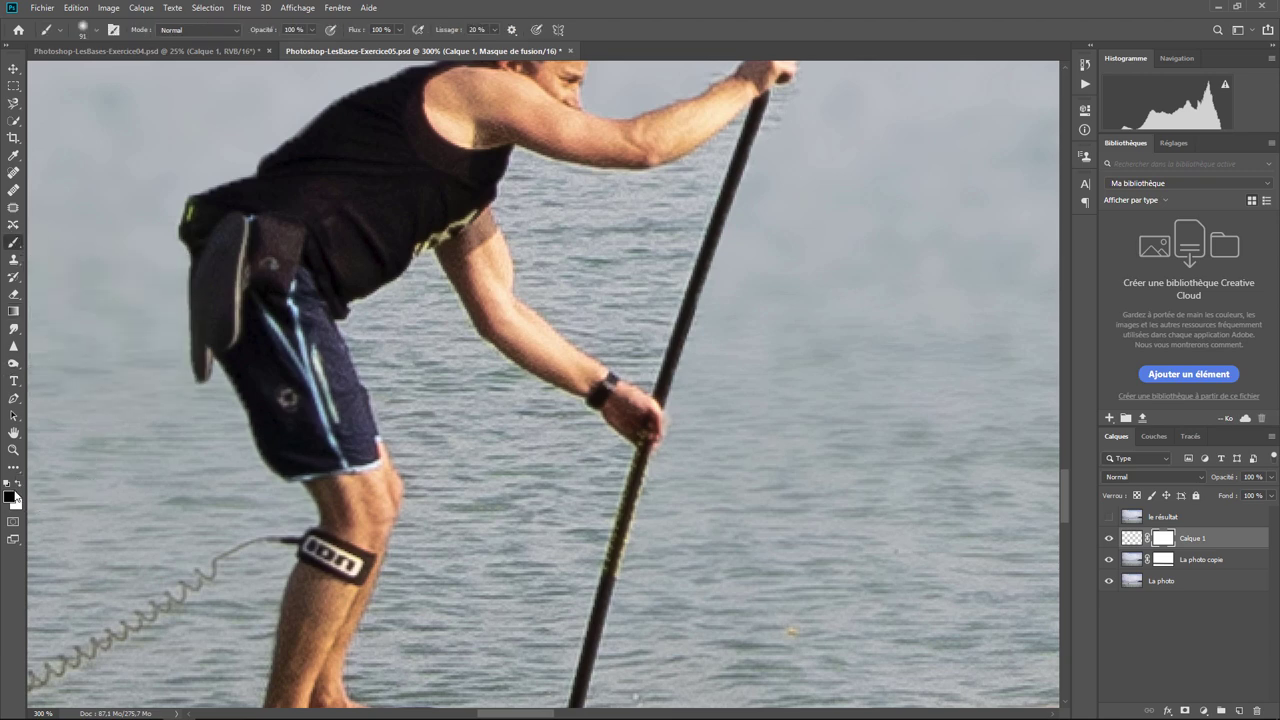
click(96, 33)
mouse_move(116, 77)
mouse_down()
mouse_move(84, 73)
mouse_move(90, 108)
mouse_move(124, 105)
mouse_up()
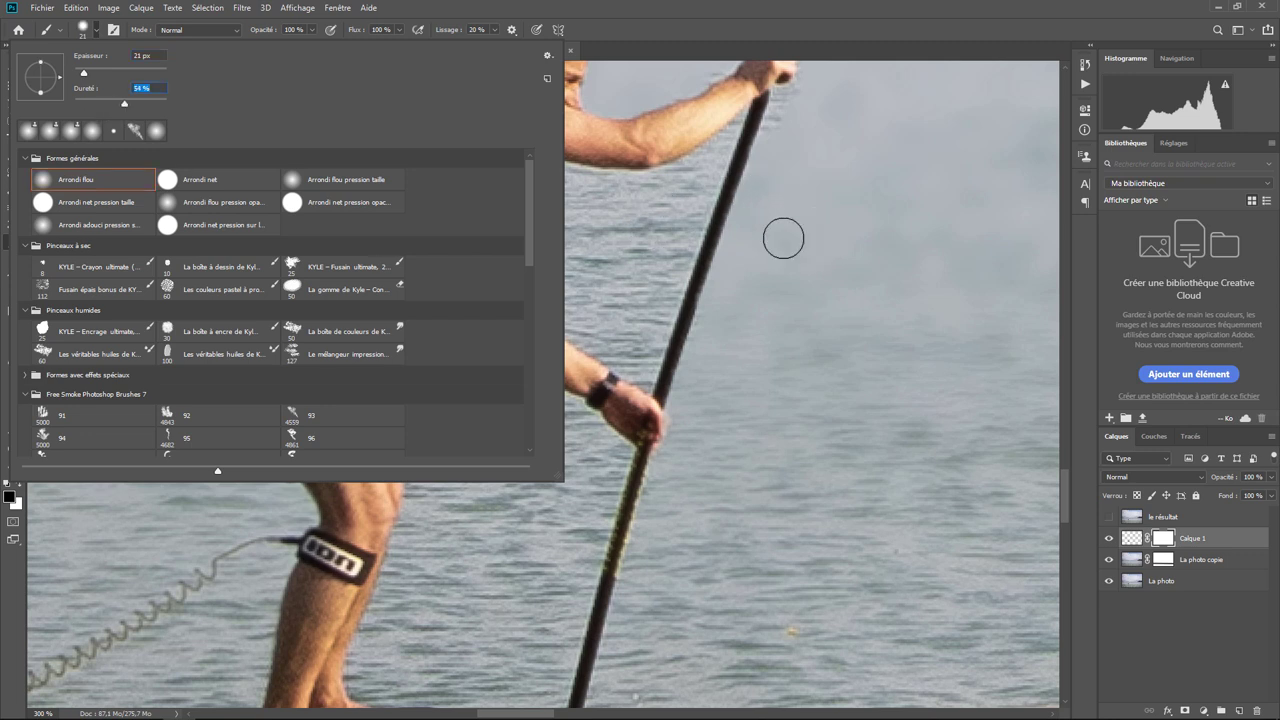
click(617, 245)
Paint black on the mask to remove the sharp water fringe near the paddle and armpit.
mouse_move(617, 245)
mouse_down()
mouse_move(646, 223)
mouse_move(663, 249)
mouse_move(674, 234)
mouse_move(660, 291)
mouse_move(691, 183)
mouse_move(628, 205)
mouse_move(637, 197)
mouse_move(529, 177)
mouse_move(534, 277)
mouse_move(637, 360)
mouse_move(642, 331)
mouse_move(649, 346)
mouse_move(571, 240)
mouse_move(617, 237)
mouse_move(575, 196)
mouse_move(546, 206)
mouse_move(558, 303)
mouse_up()
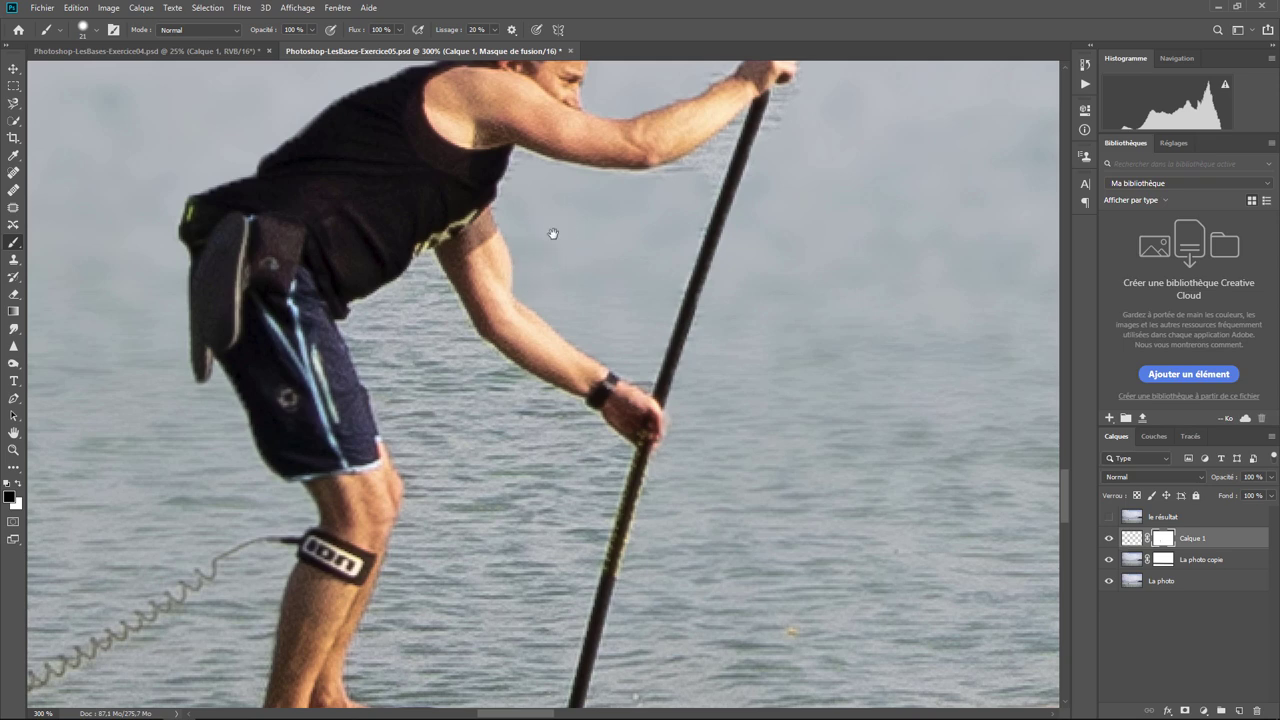
mouse_move(551, 229)
mouse_down()
mouse_move(582, 318)
mouse_move(543, 286)
mouse_up()
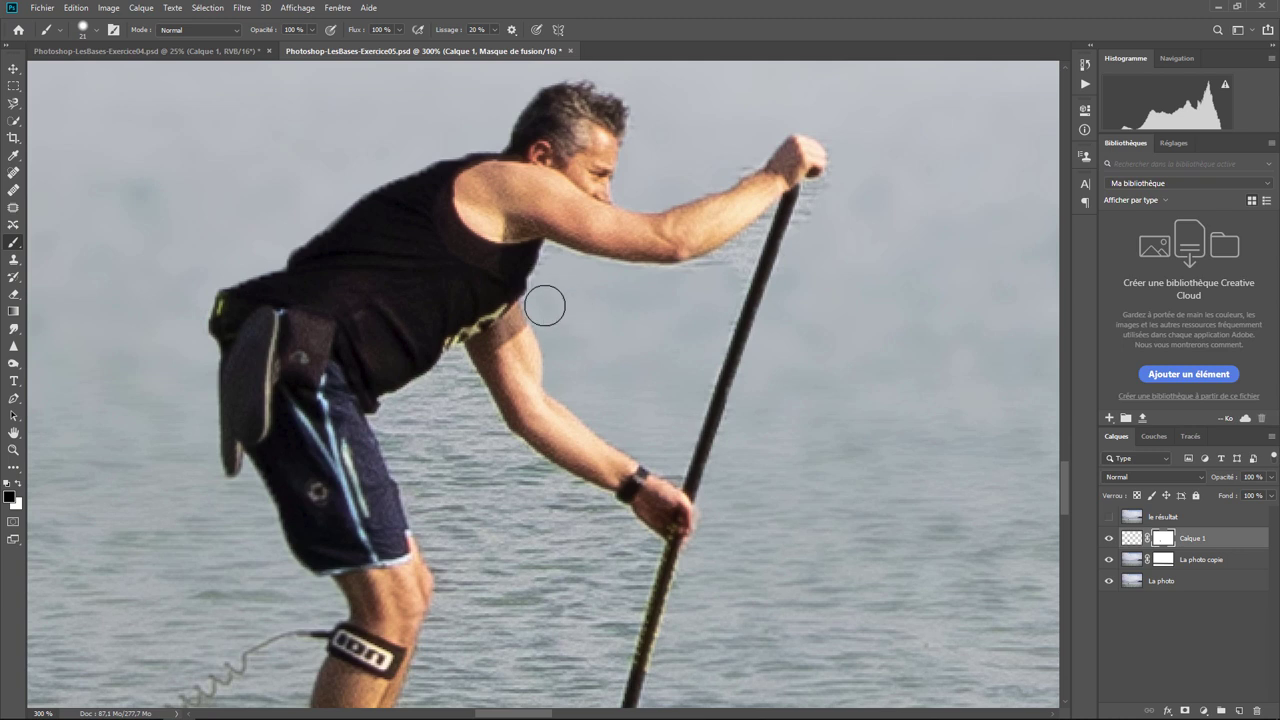
mouse_move(543, 300)
mouse_down()
mouse_move(554, 262)
mouse_move(585, 276)
mouse_up()
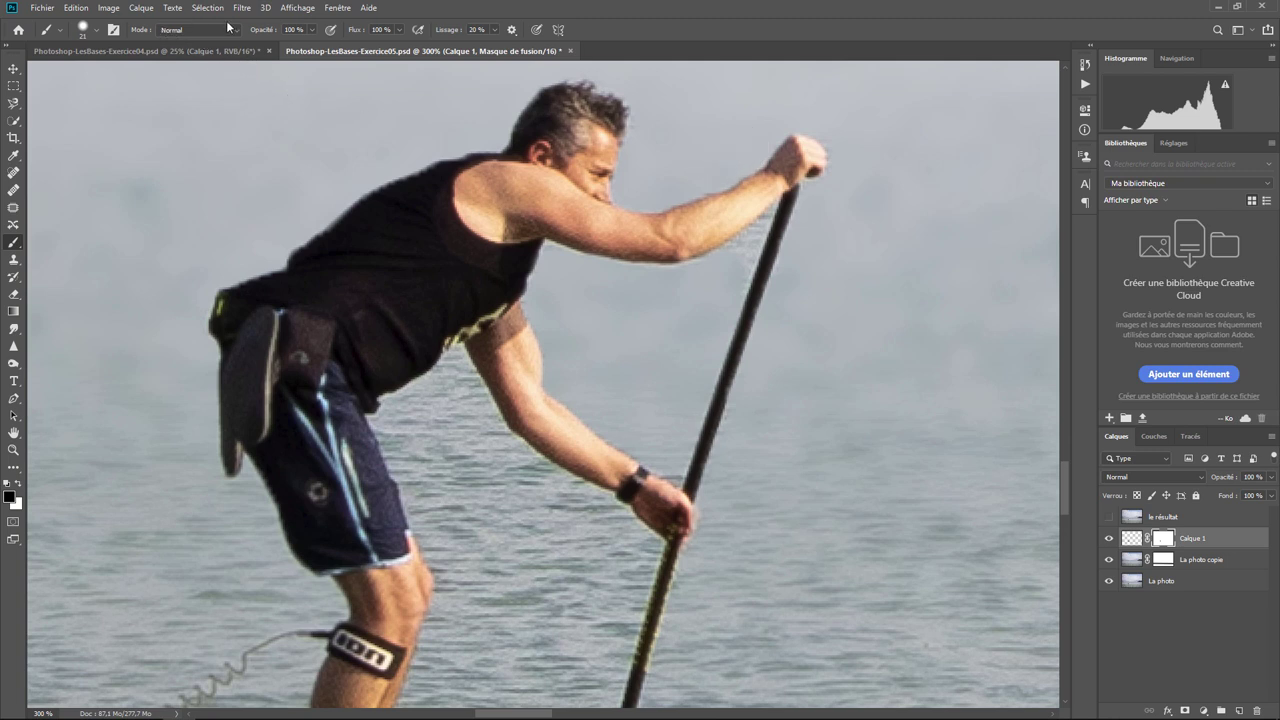
click(96, 37)
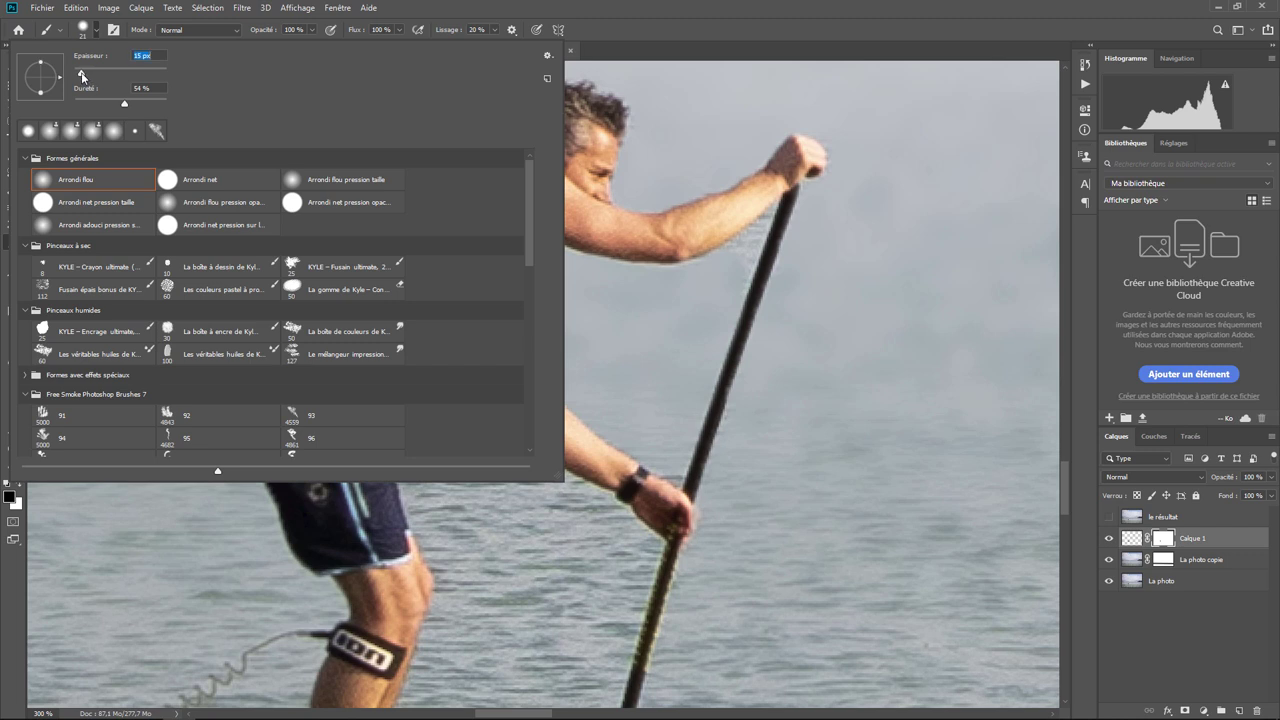
click(757, 229)
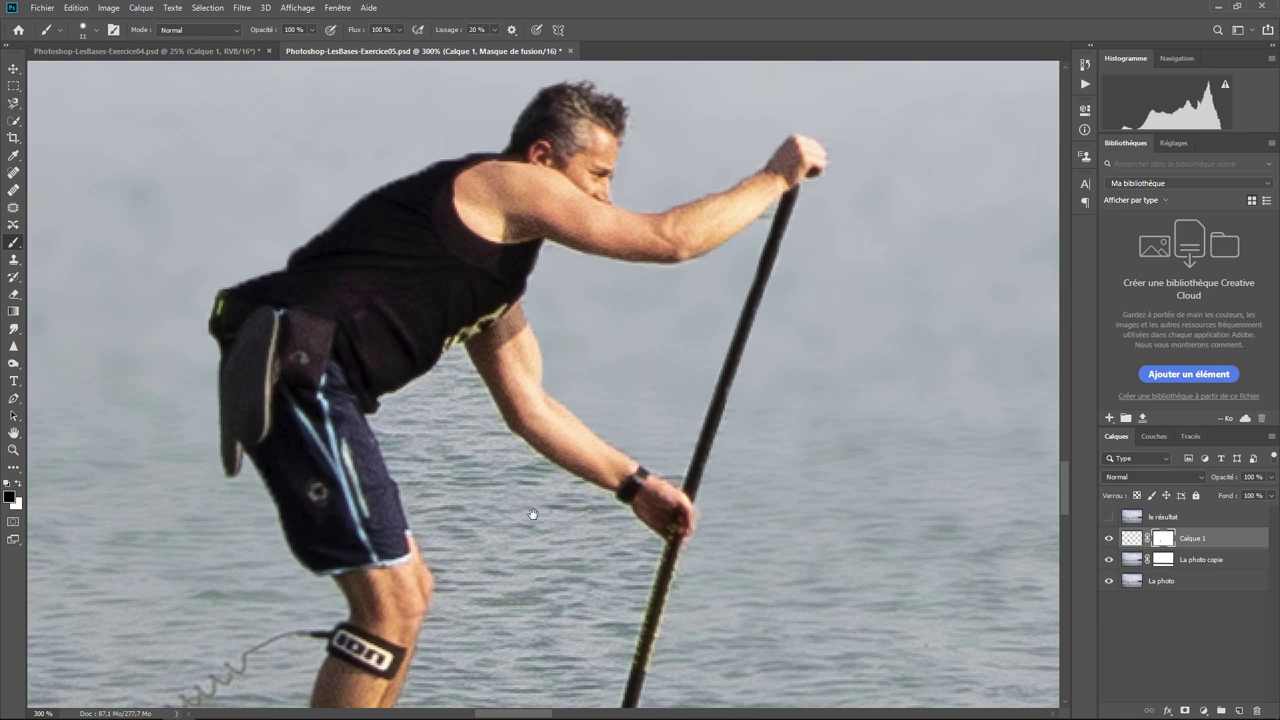
mouse_move(530, 505)
mouse_down()
mouse_move(657, 245)
mouse_move(614, 320)
mouse_up()
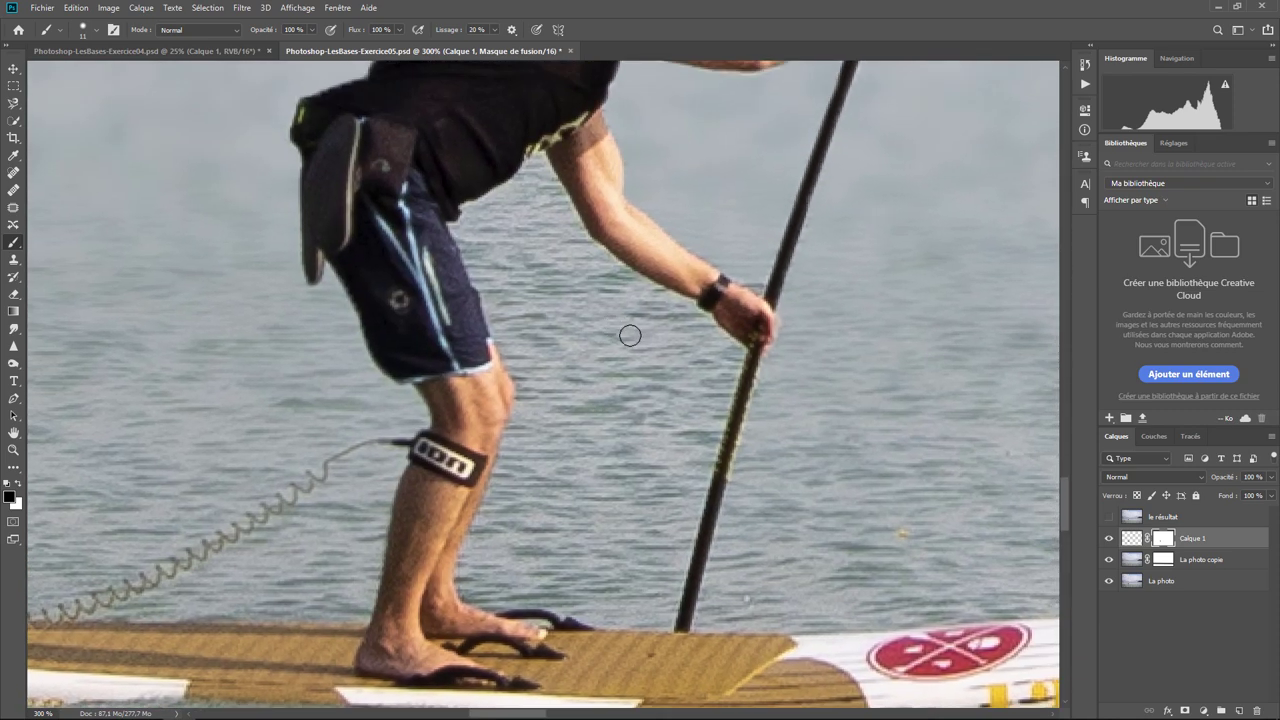
Enlarge the mask brush to 50 px.
click(90, 31)
drag(80, 75, 97, 75)
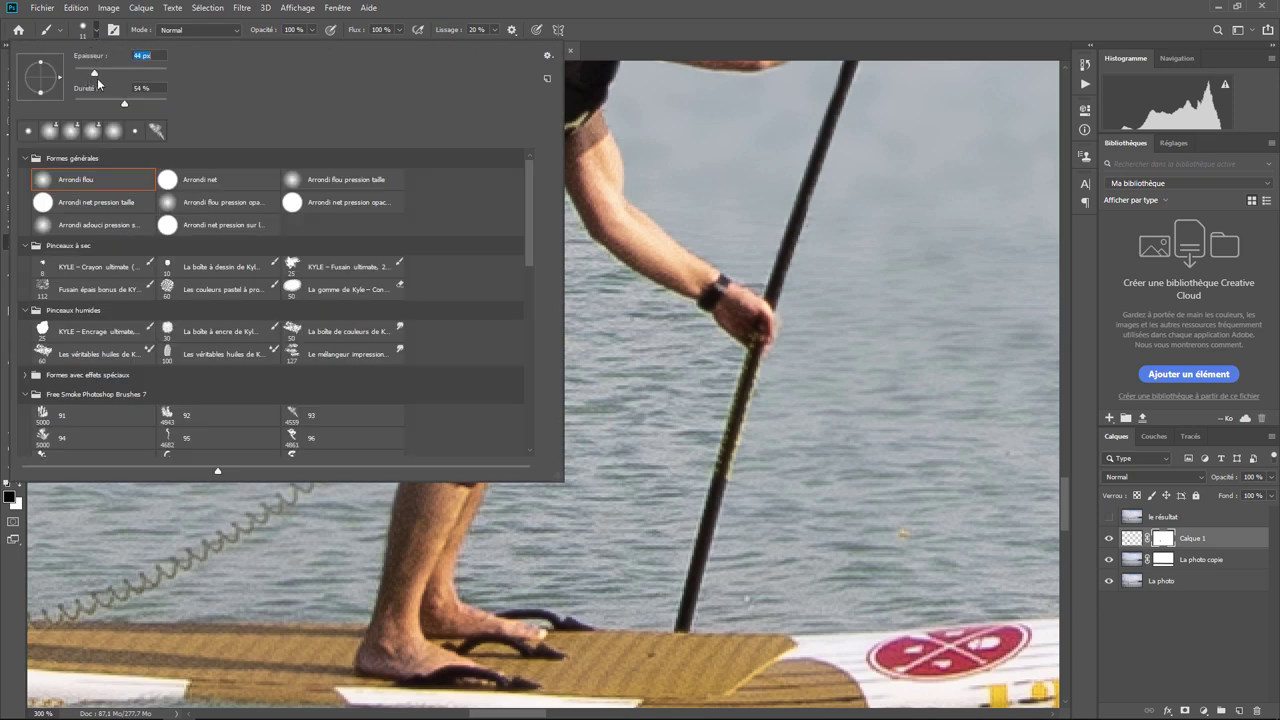
click(626, 384)
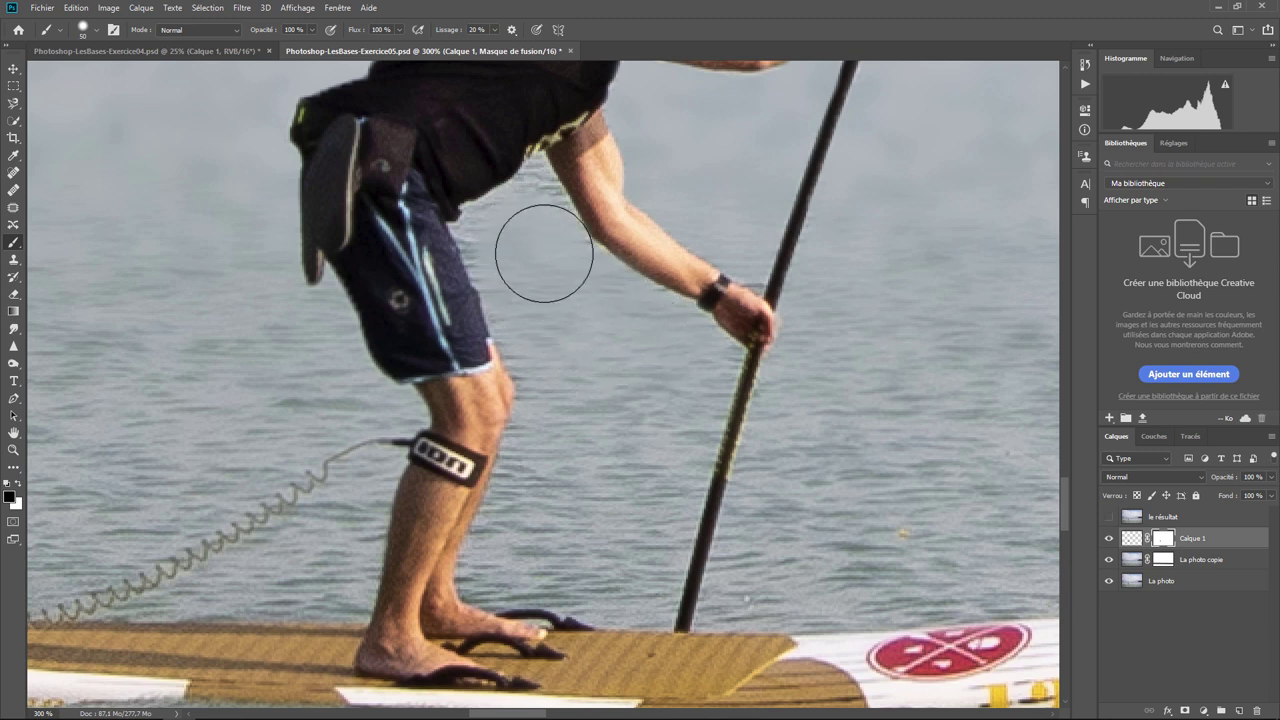
Shrink the brush to 17 px, then scroll down toward the paddler's legs and board.
click(99, 32)
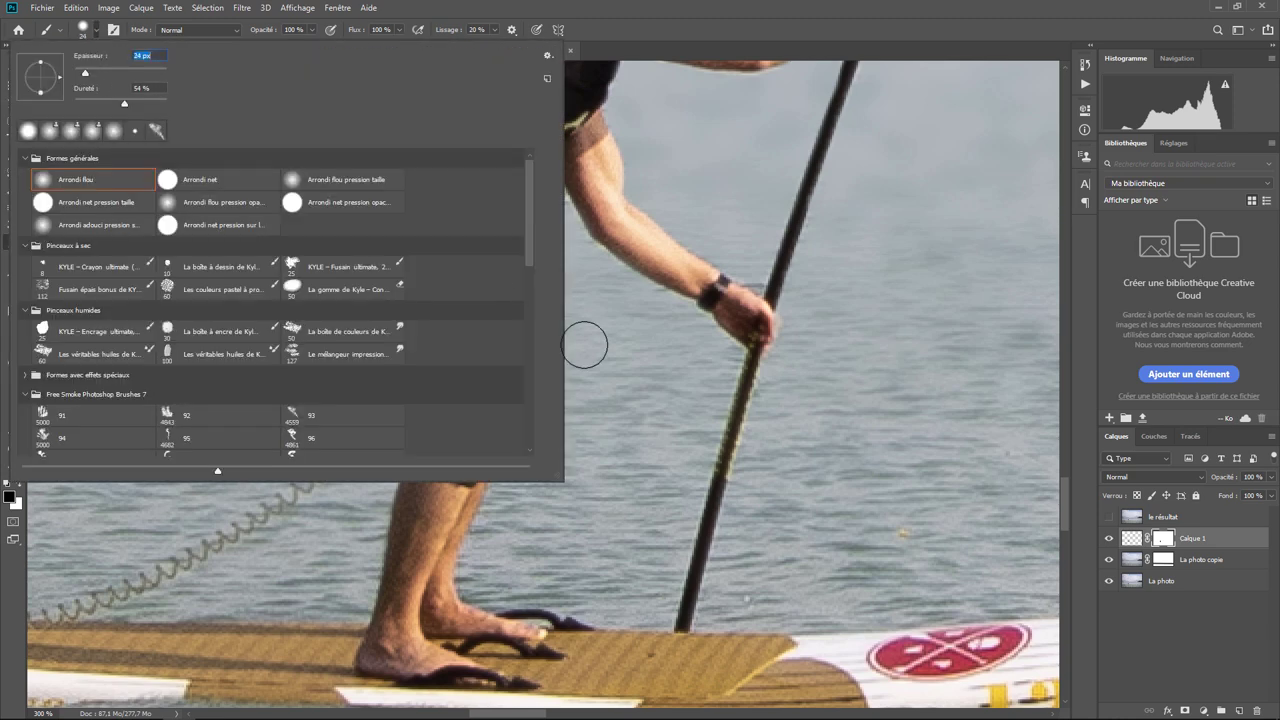
key(Return)
click(610, 285)
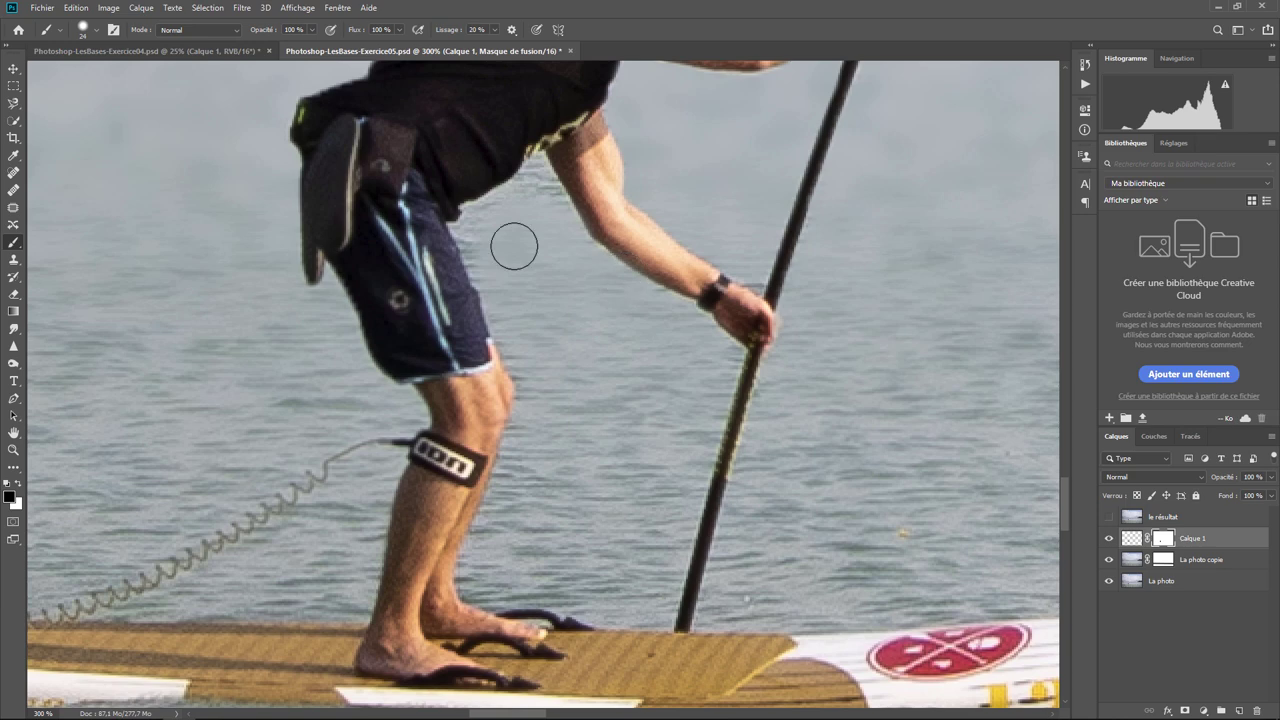
click(97, 32)
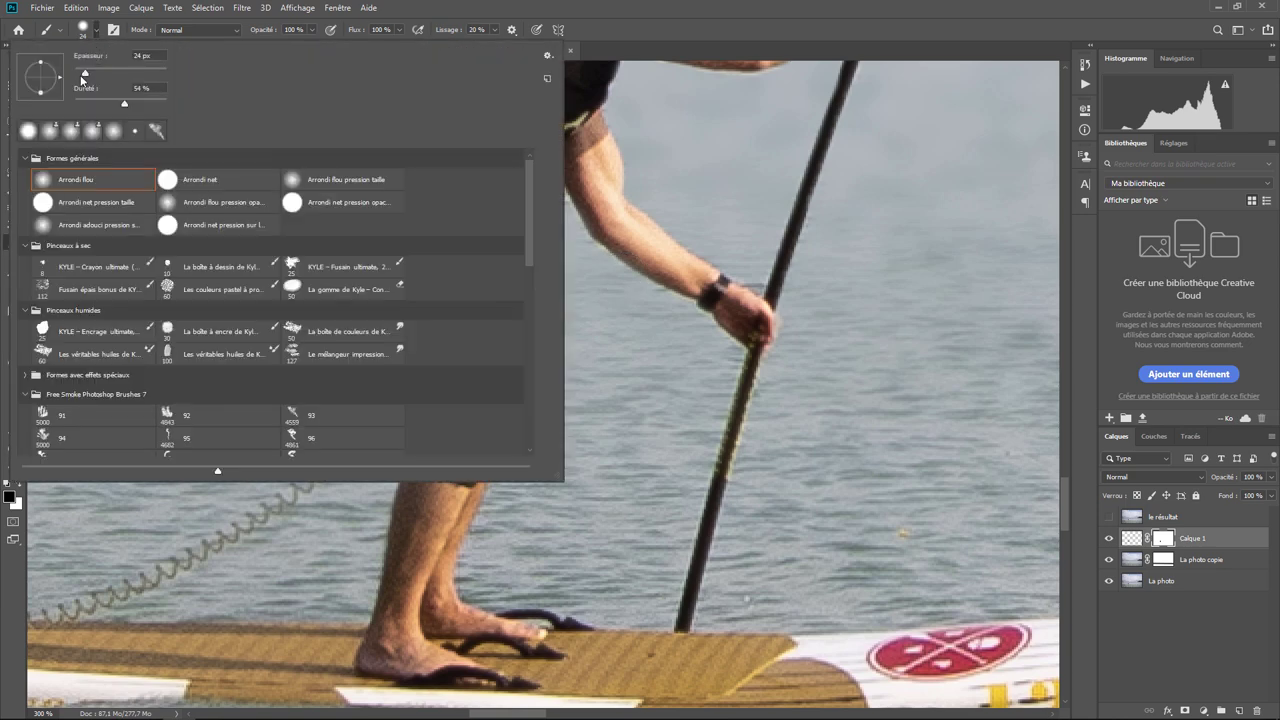
click(611, 314)
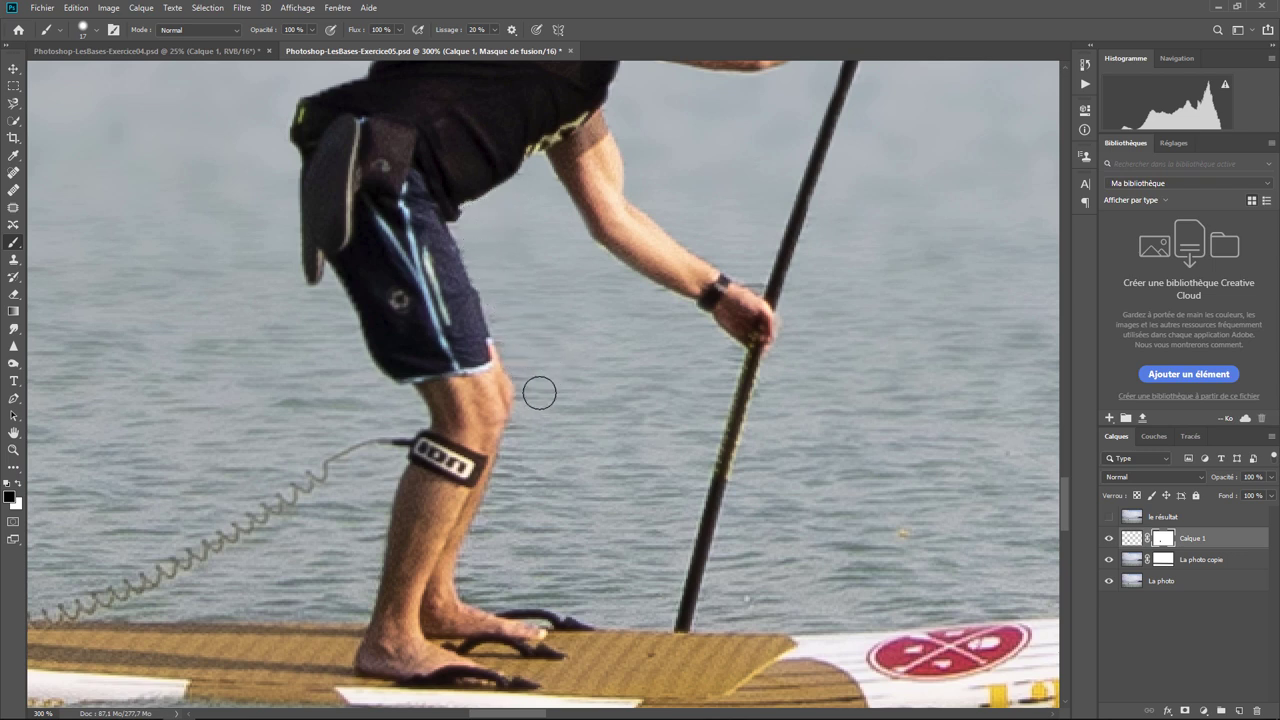
scroll(639, 419, down, 2)
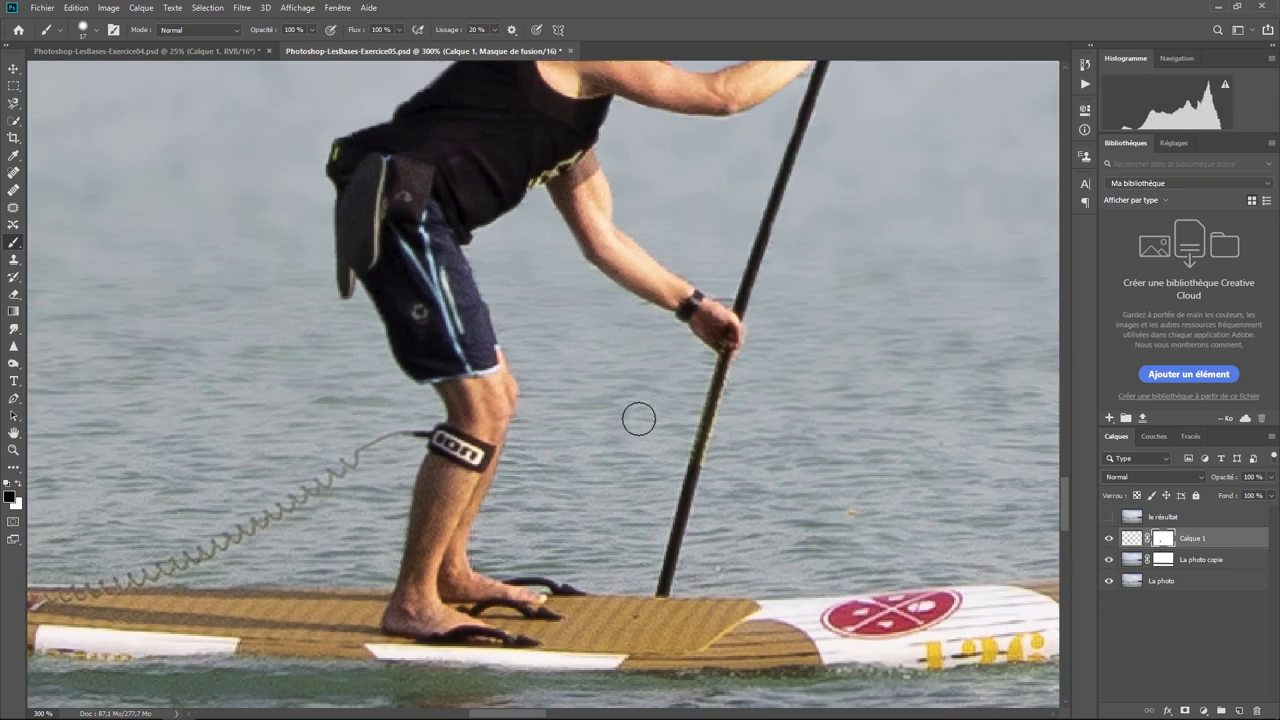
scroll(639, 419, down, 2)
scroll(639, 419, down, 1)
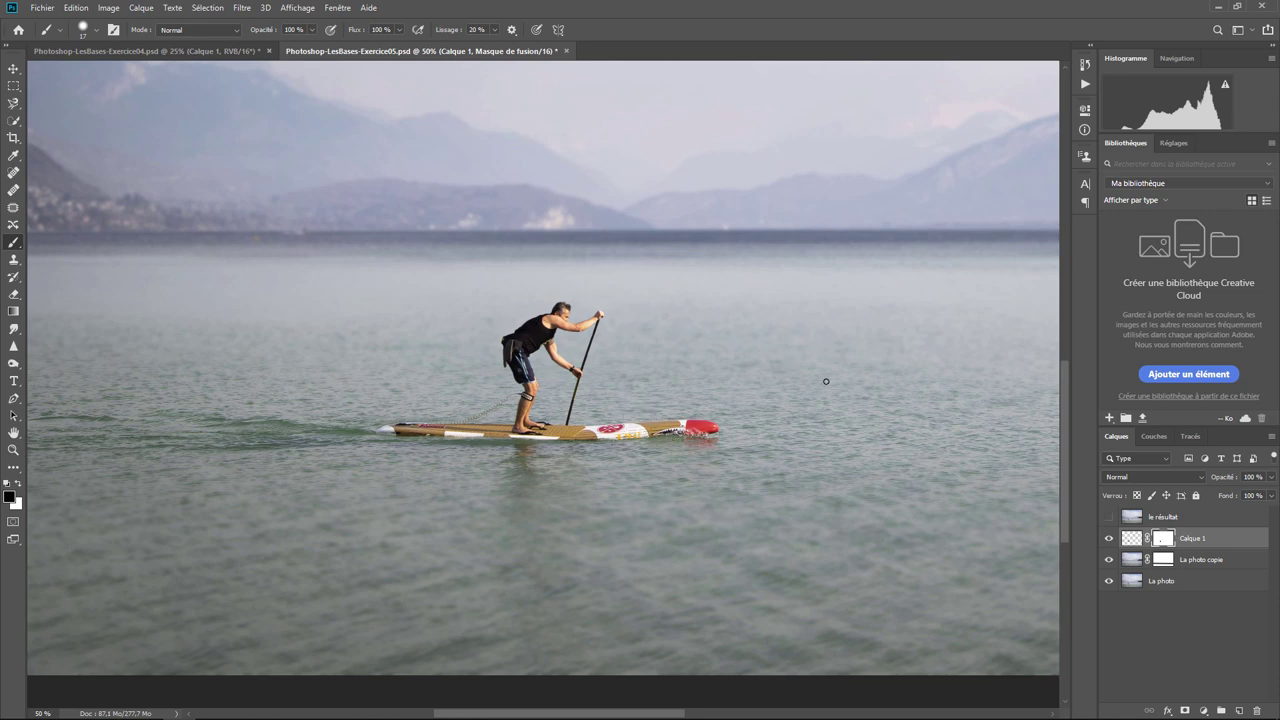
key(ctrl+plus)
key(ctrl+plus)
key(ctrl+plus)
key(ctrl+plus)
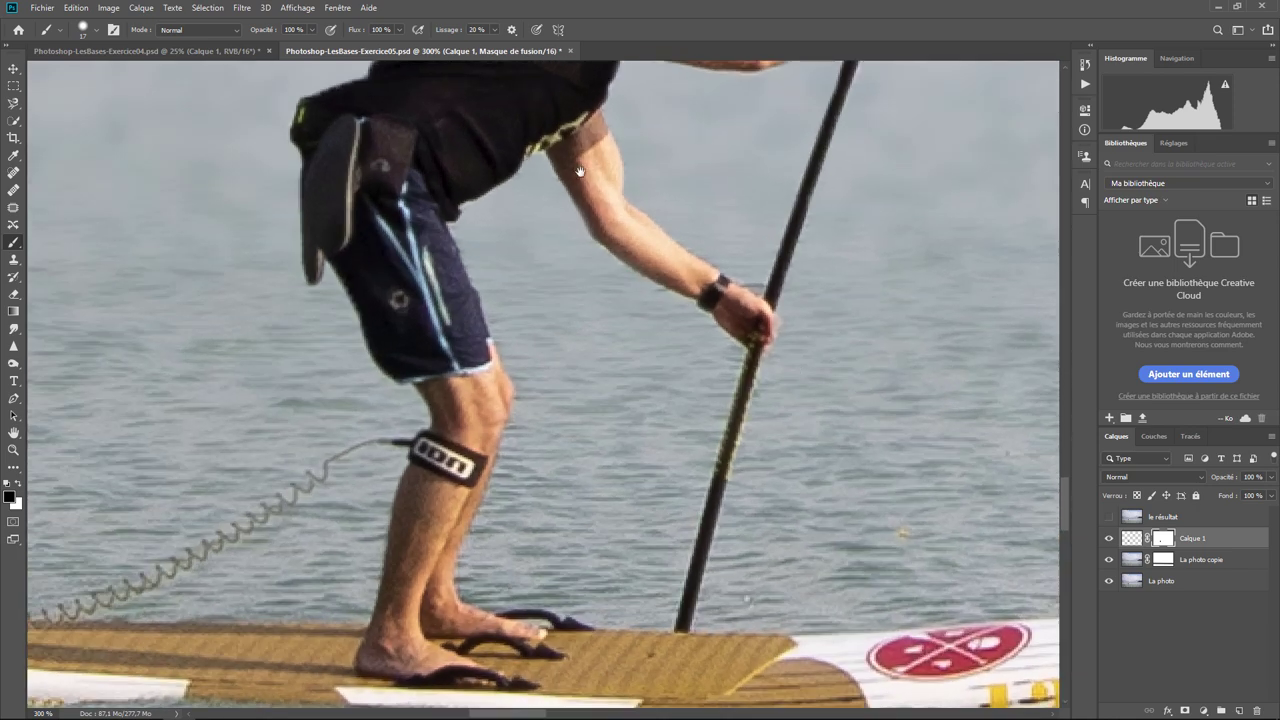
drag(580, 172, 610, 360)
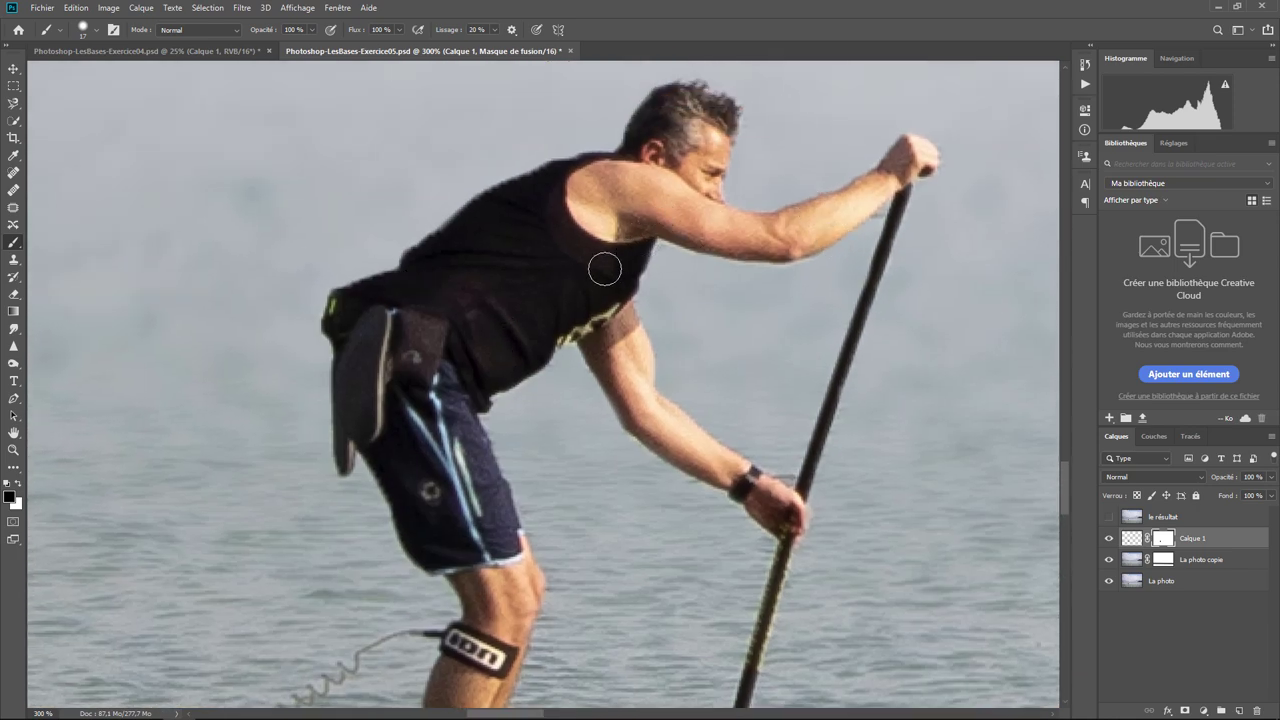
key(ctrl+minus)
key(ctrl+minus)
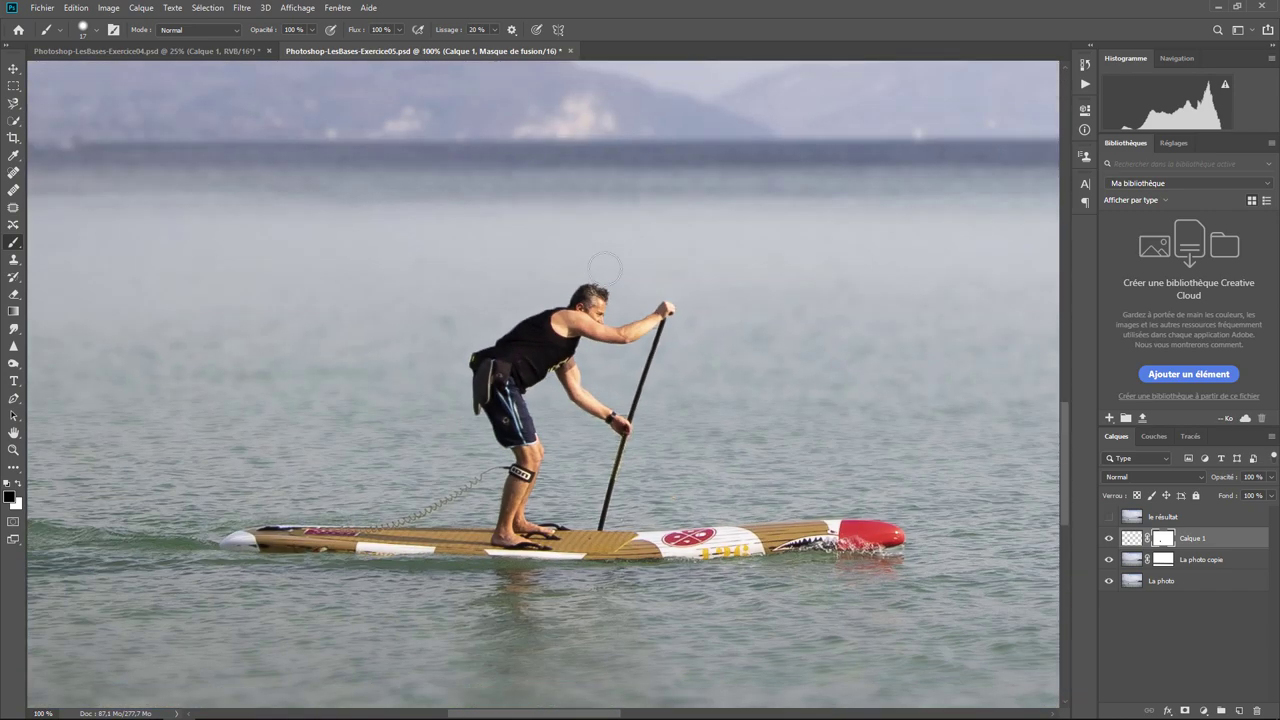
key(ctrl+minus)
key(ctrl+minus)
key(ctrl+minus)
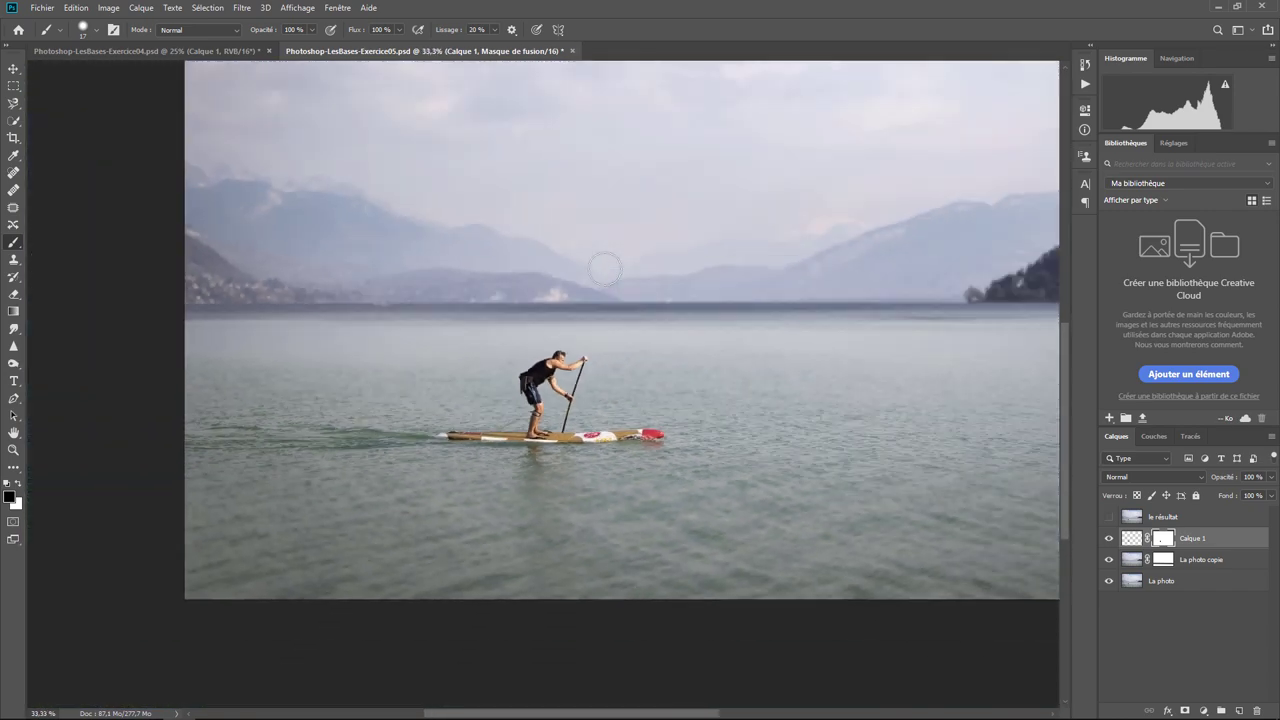
key(ctrl+minus)
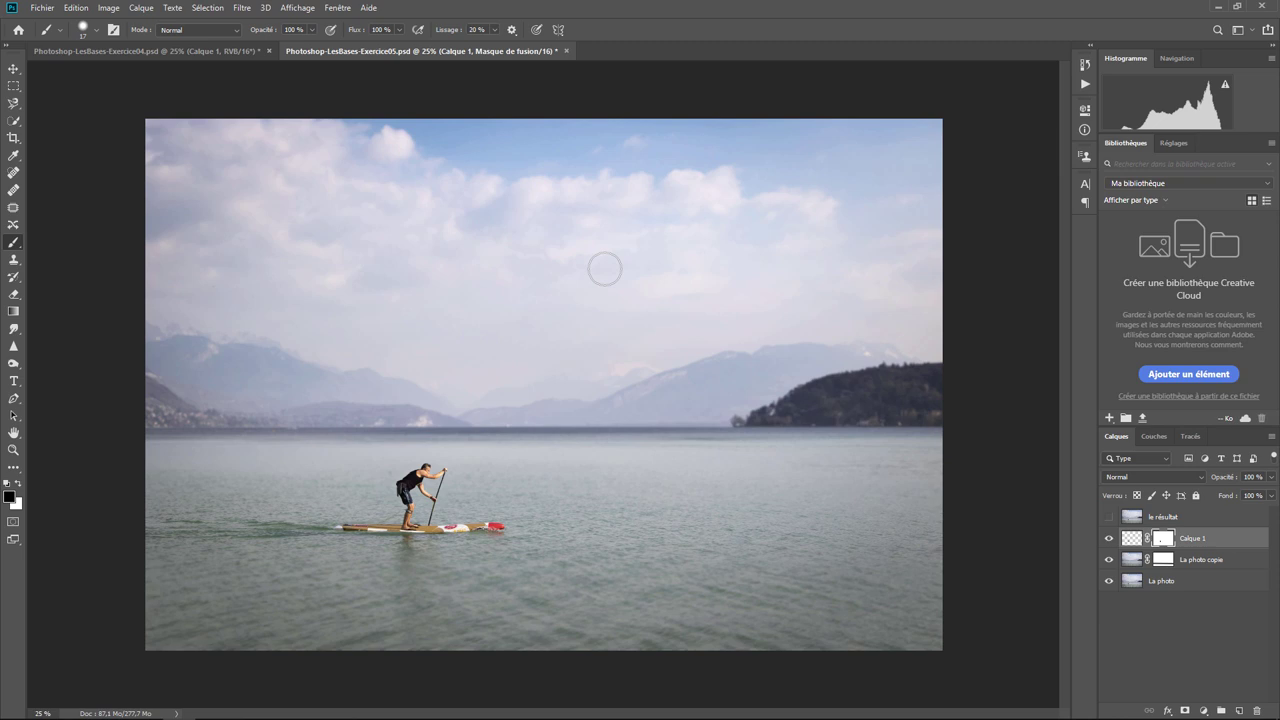